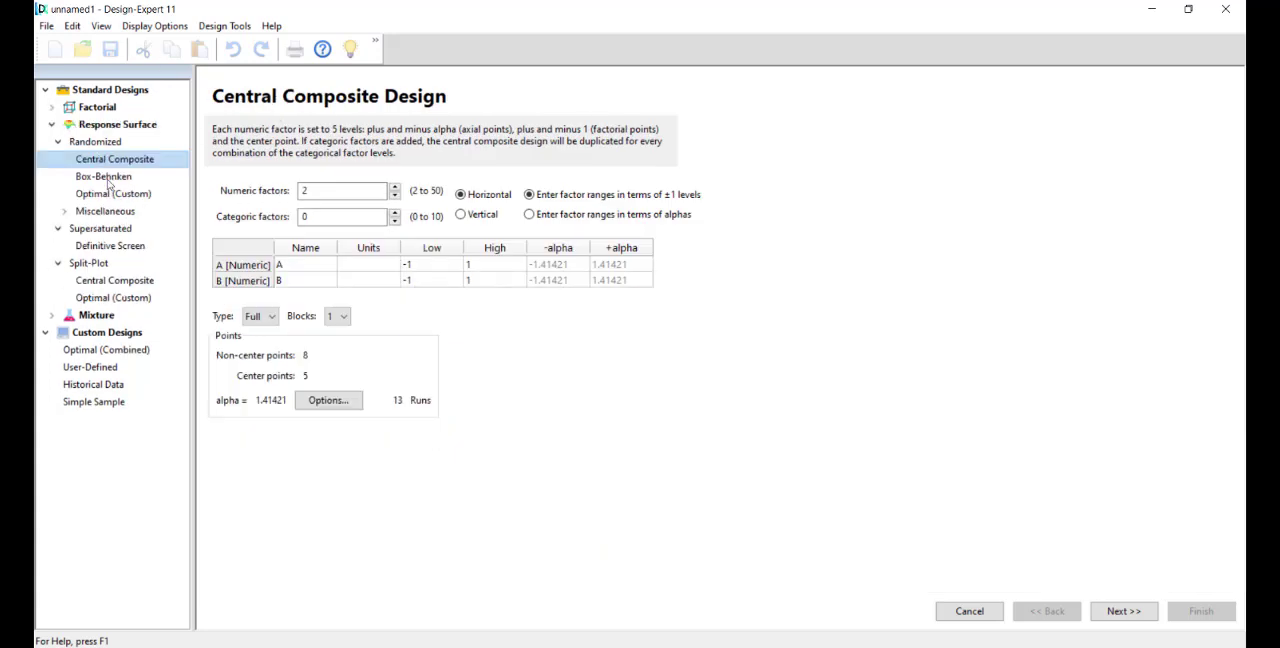
# Step: Choose the randomized Box-Behnken response surface design with 3 numeric factors
pyautogui.click(104, 178)
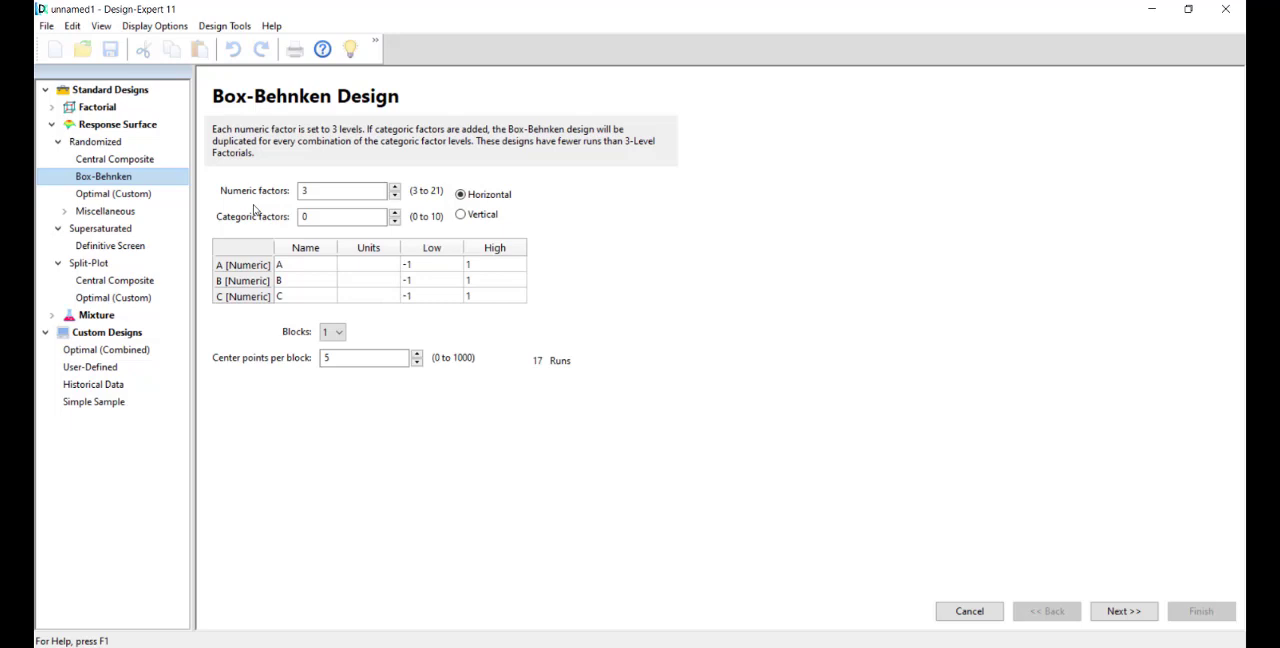
pyautogui.click(305, 190)
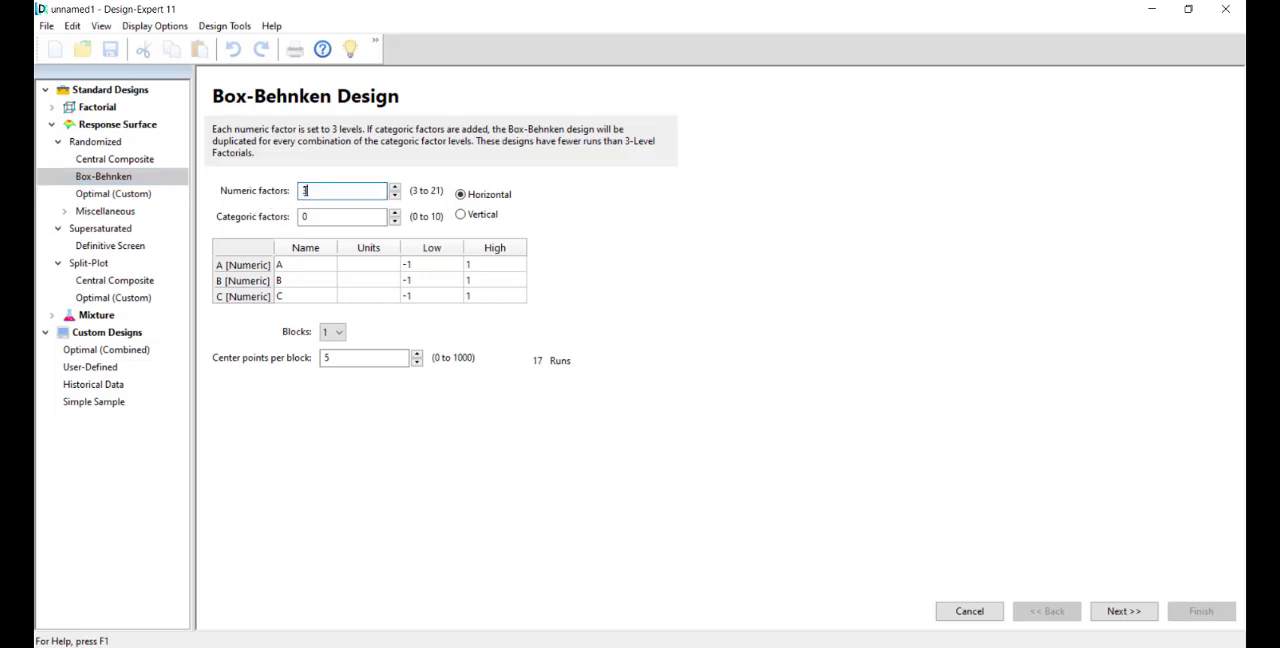
pyautogui.doubleClick(343, 190)
pyautogui.click(343, 190)
pyautogui.click(397, 195)
pyautogui.click(397, 187)
pyautogui.click(397, 196)
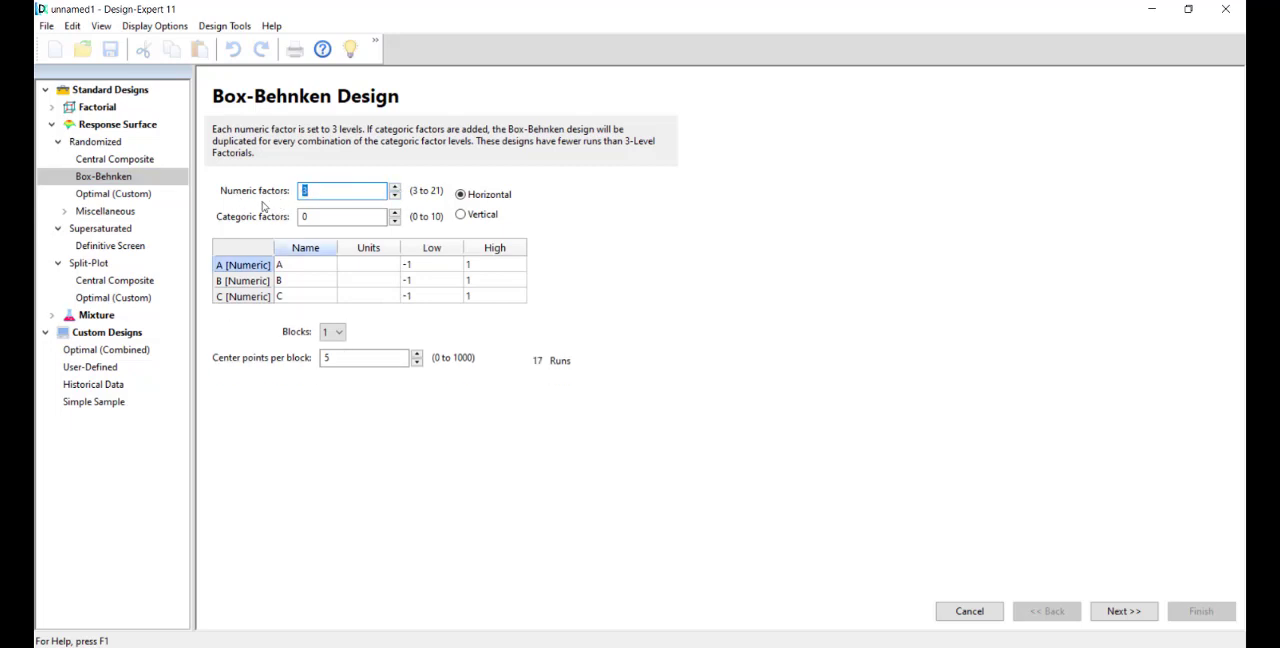
pyautogui.click(316, 193)
# Step: Name factor A Temperature and give it the unit C
pyautogui.click(294, 265)
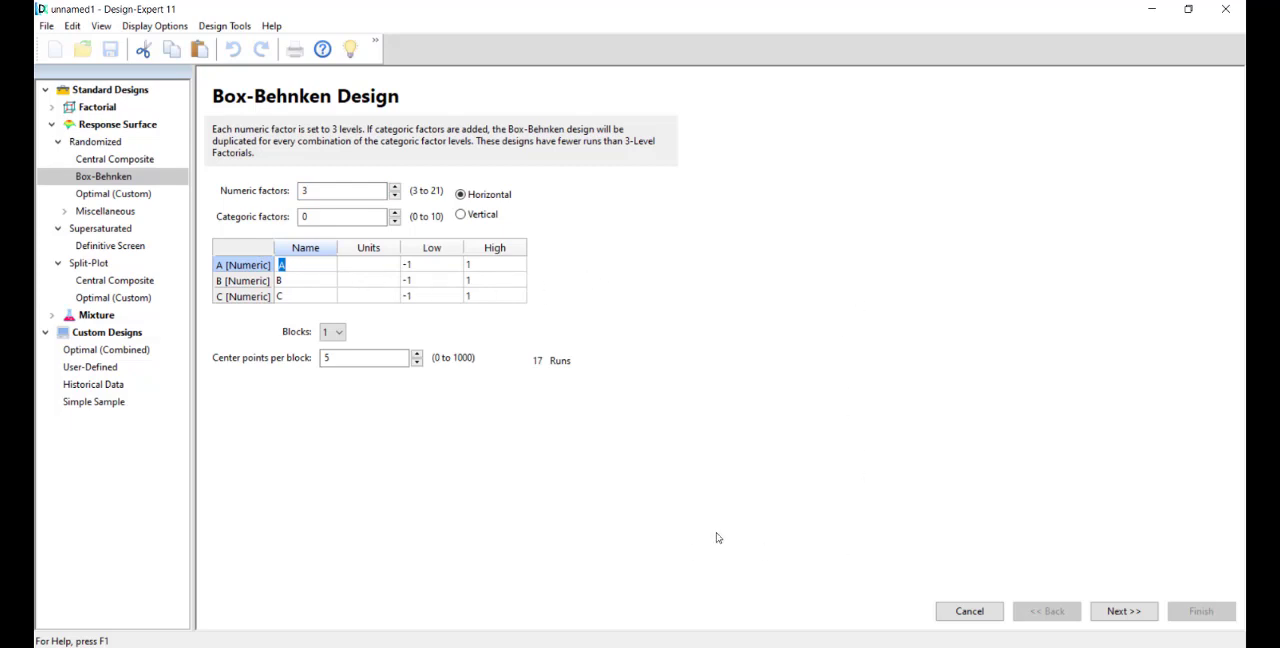
pyautogui.write('Temperature')
pyautogui.click(388, 265)
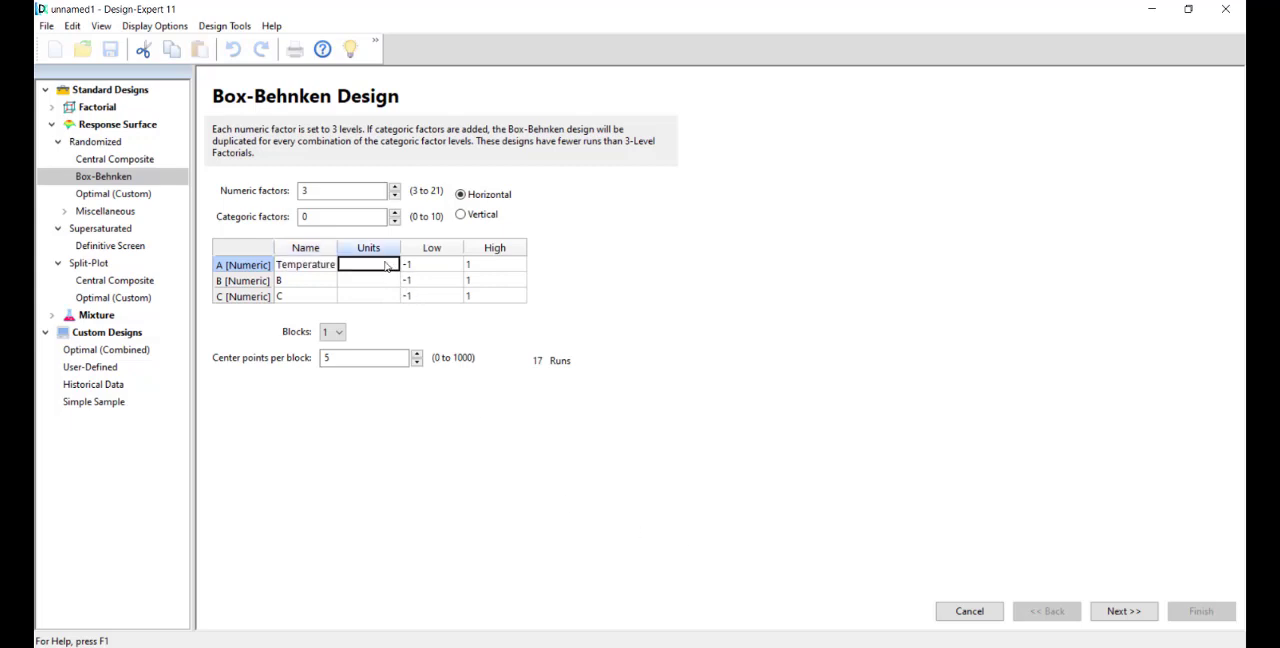
pyautogui.write('C')
# Step: Name factor B Humidity and give it the unit %
pyautogui.click(310, 281)
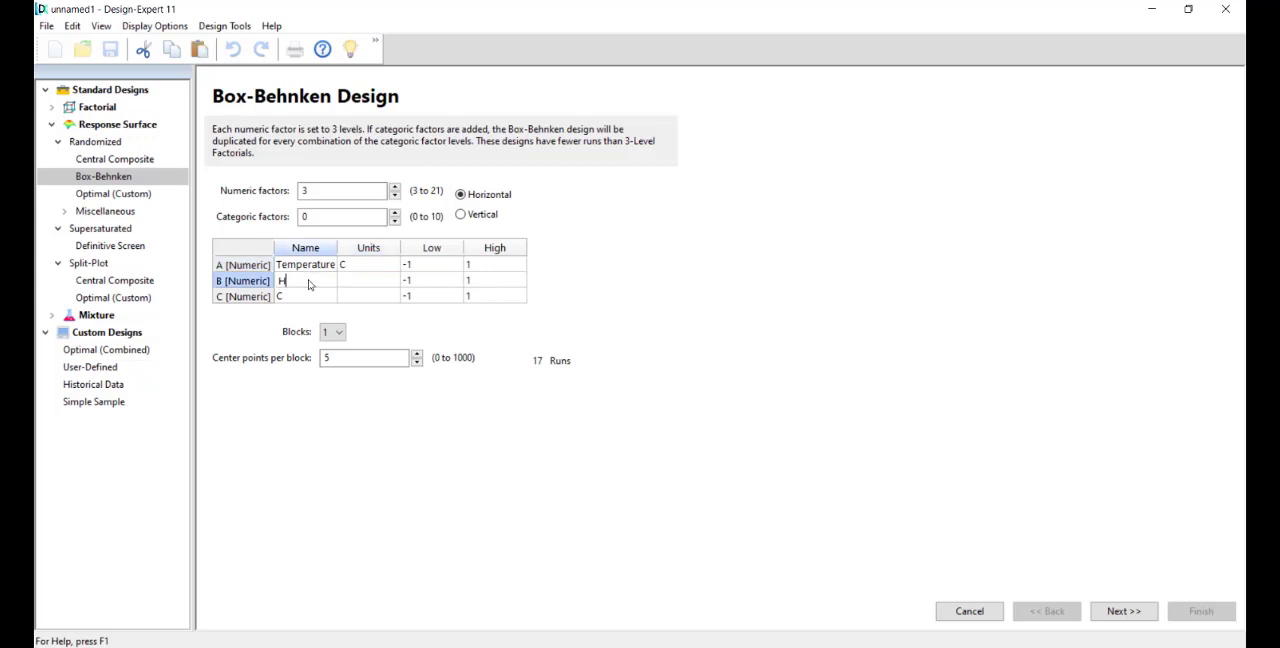
pyautogui.write('Humidity')
pyautogui.click(368, 283)
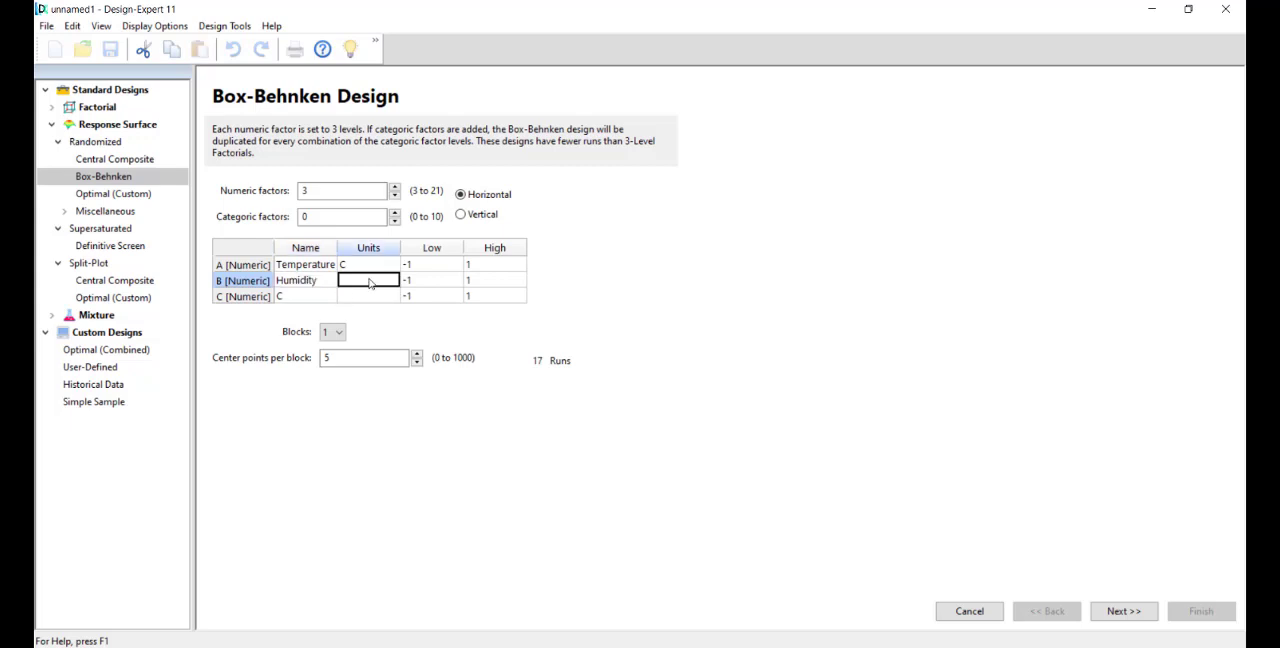
pyautogui.write('%')
# Step: Name factor C Light and give it the unit lux
pyautogui.click(289, 303)
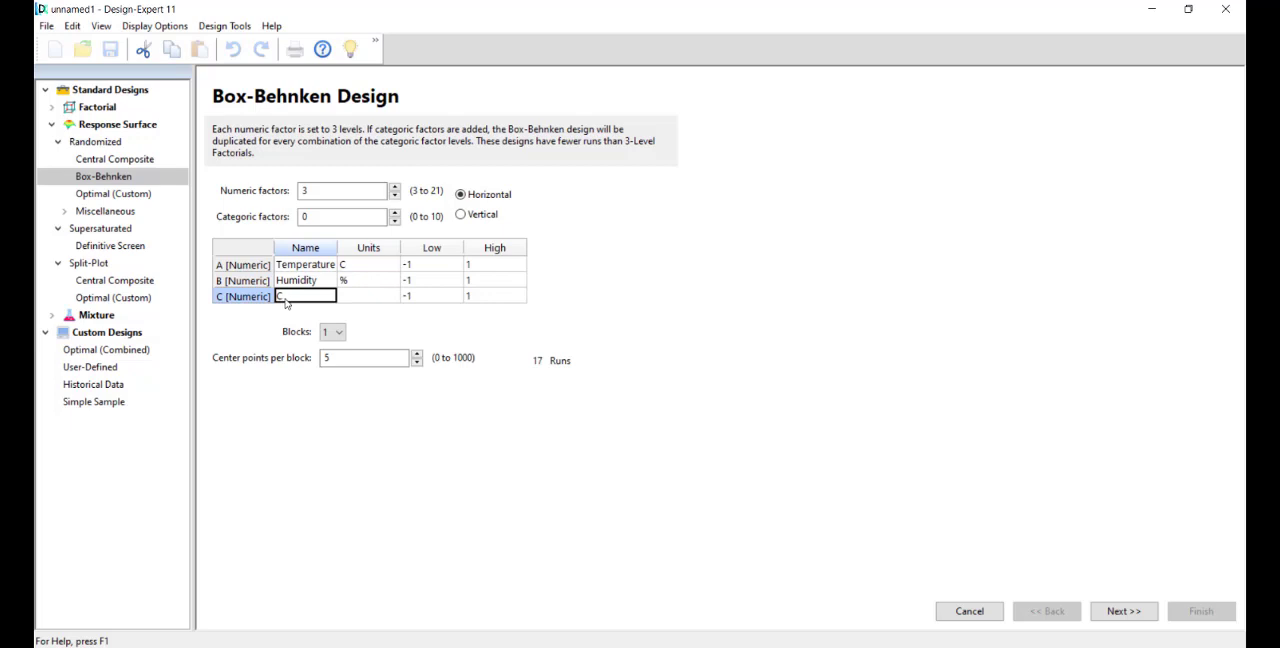
pyautogui.write('Light')
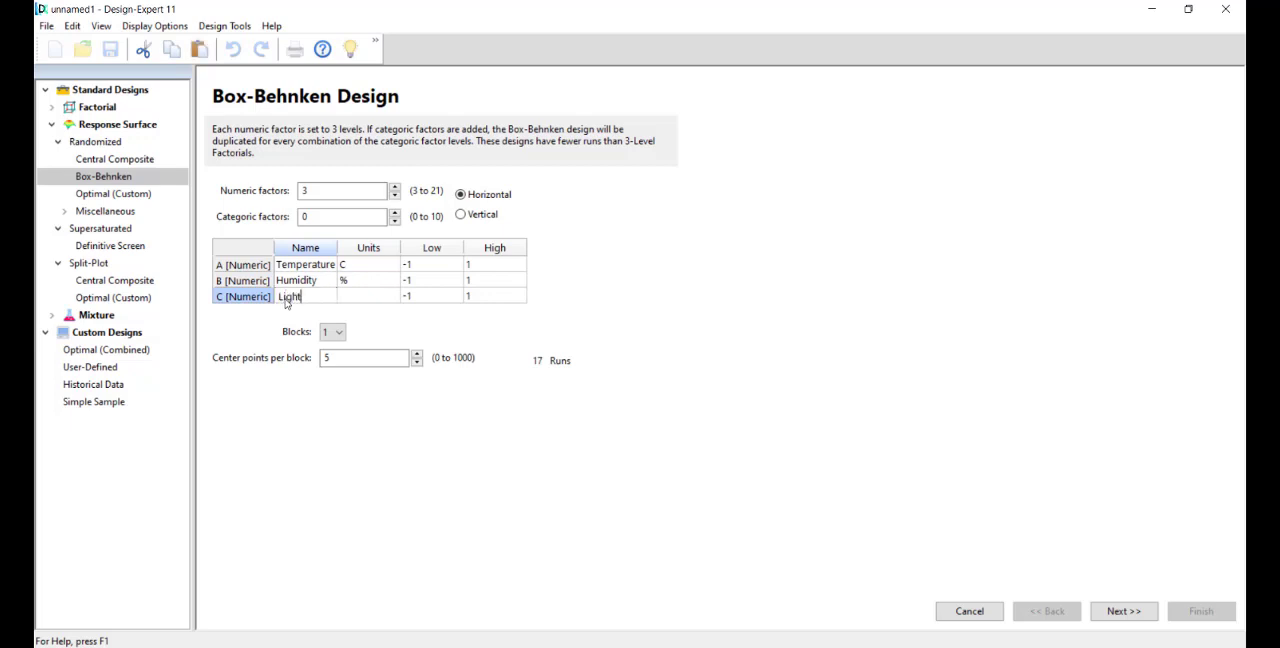
pyautogui.click(360, 297)
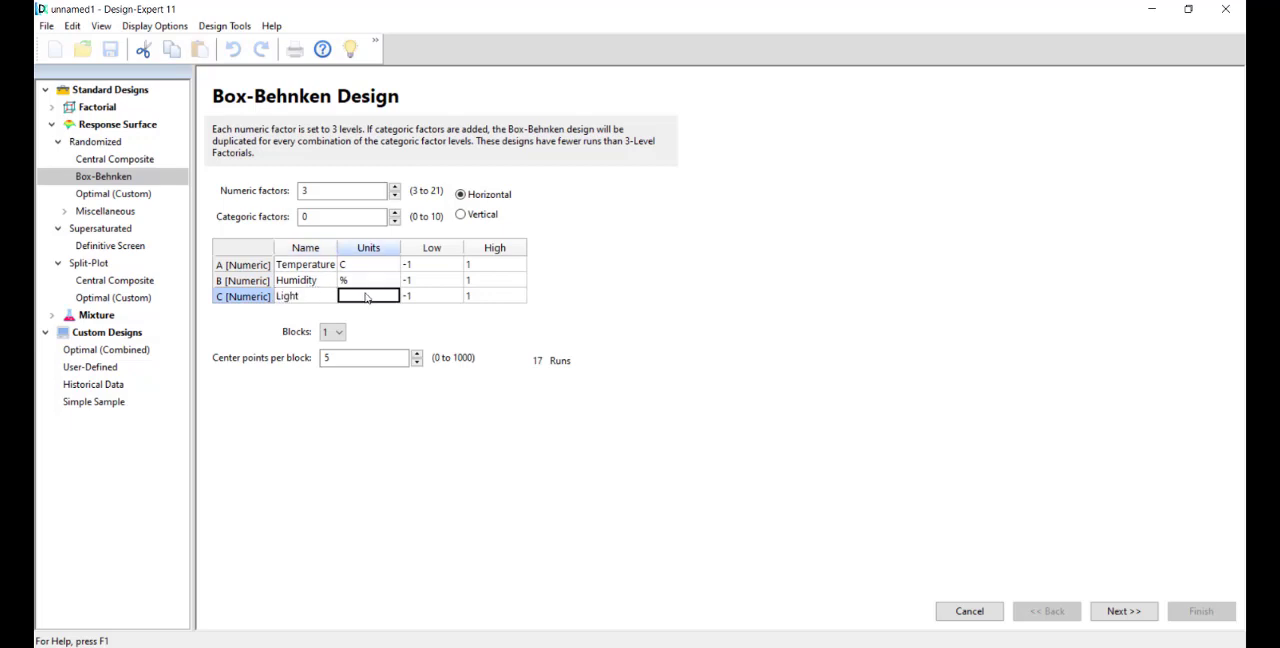
pyautogui.write('lux')
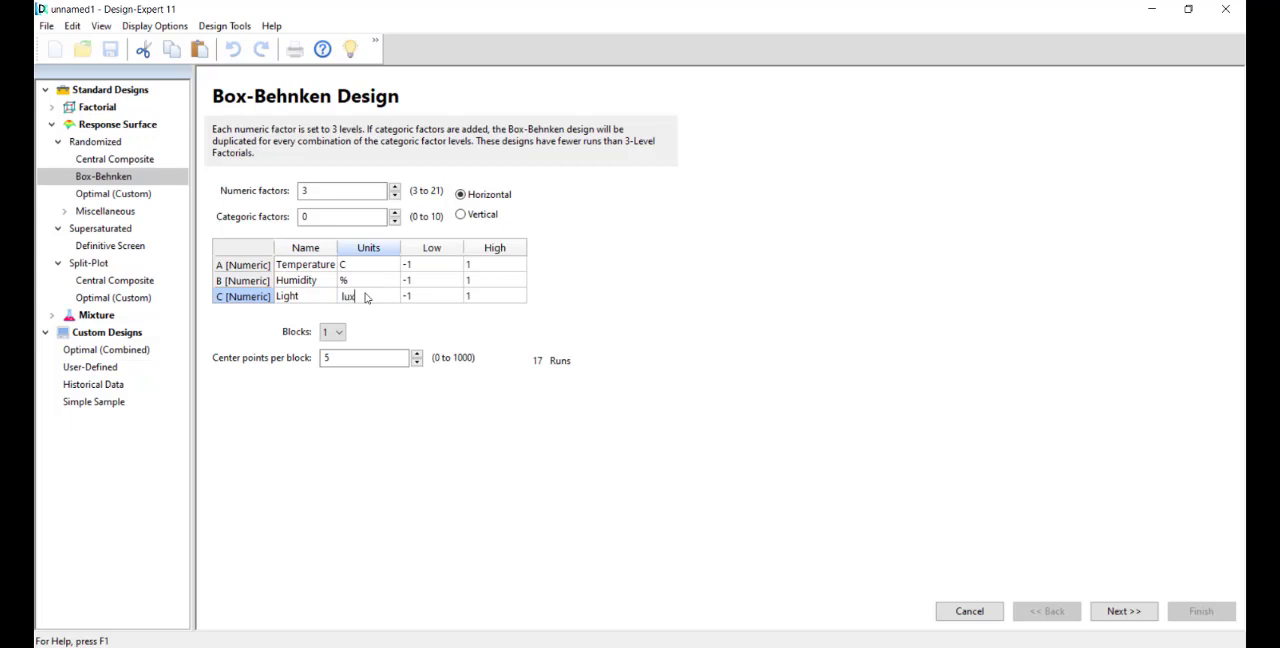
# Step: Set the low levels from BBD EXAMPLE.pdf: 67 for Temperature, 30 for Humidity and 5000 for Light
pyautogui.click(451, 265)
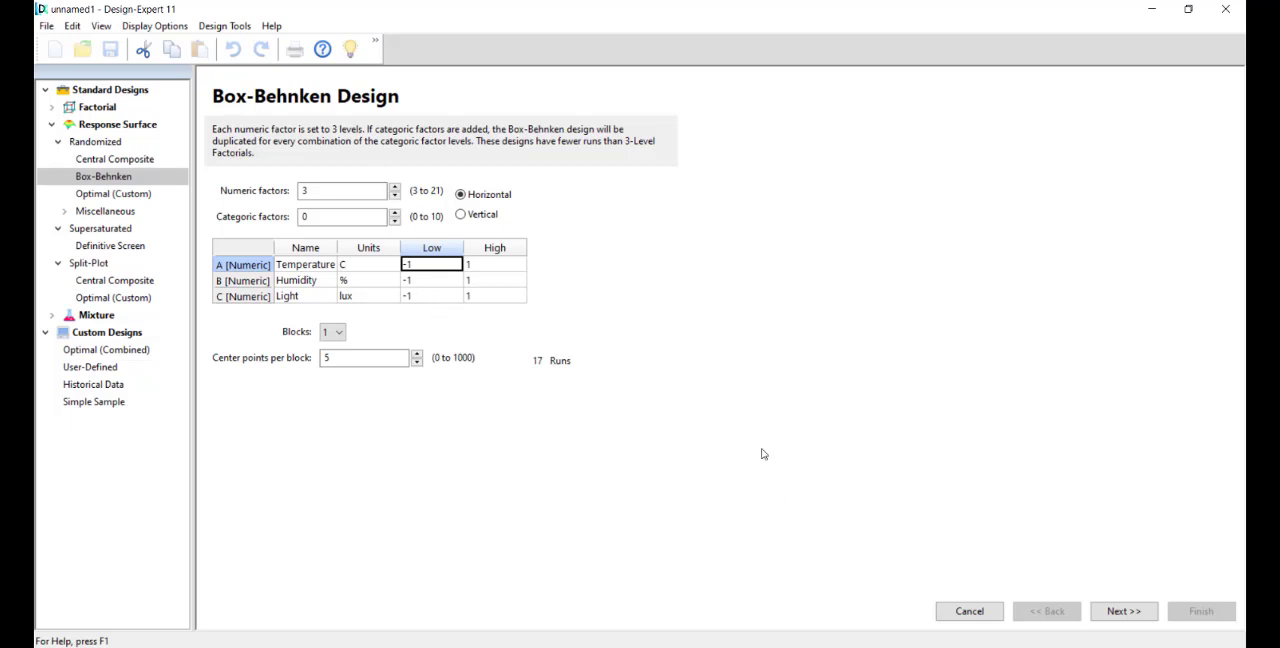
pyautogui.click(713, 645)
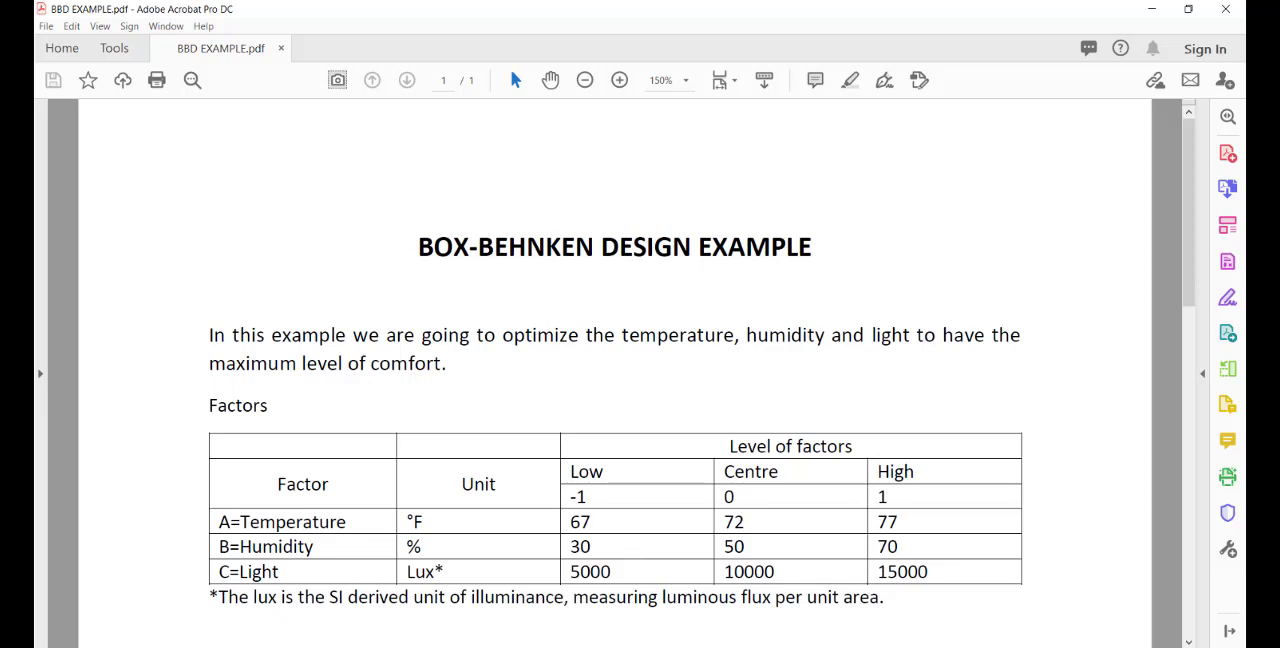
pyautogui.click(712, 646)
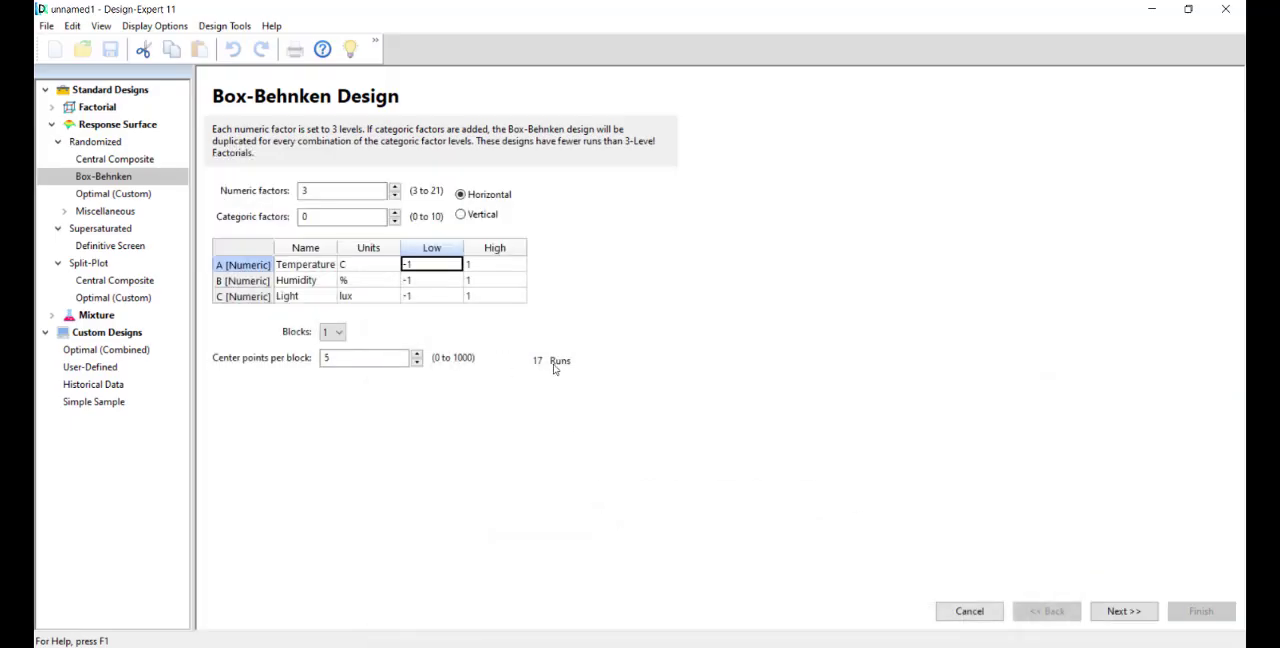
pyautogui.write('67')
pyautogui.click(441, 283)
pyautogui.write('30')
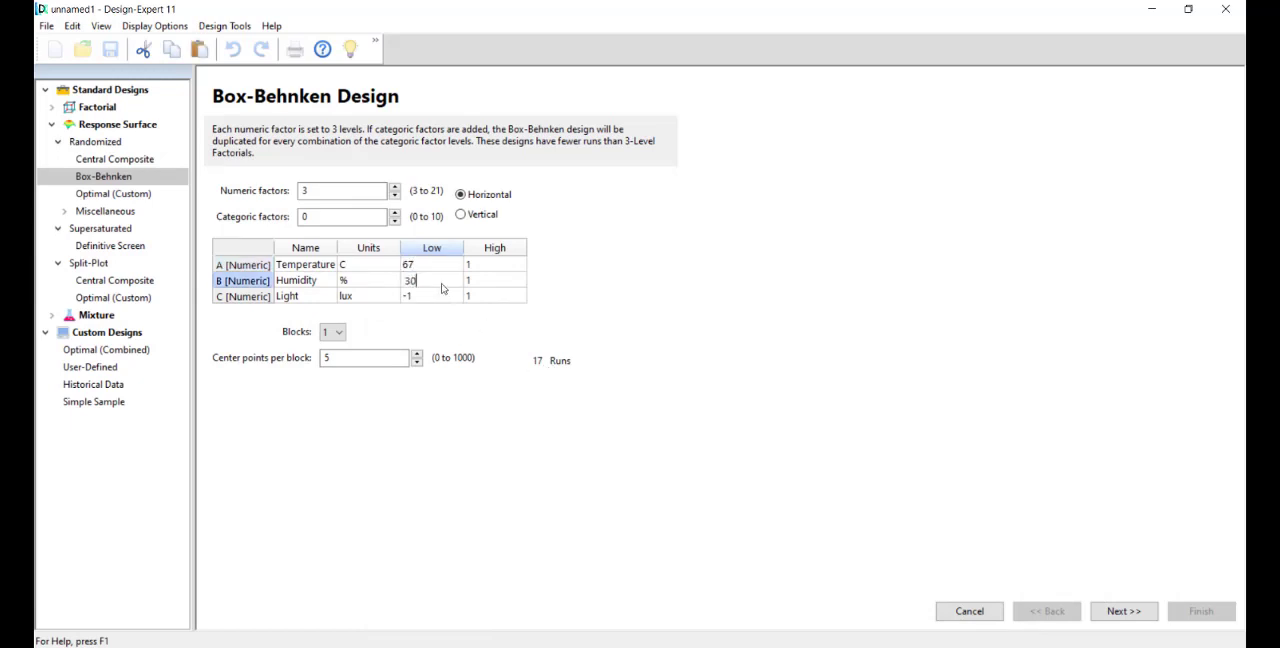
pyautogui.click(437, 298)
pyautogui.write('5000')
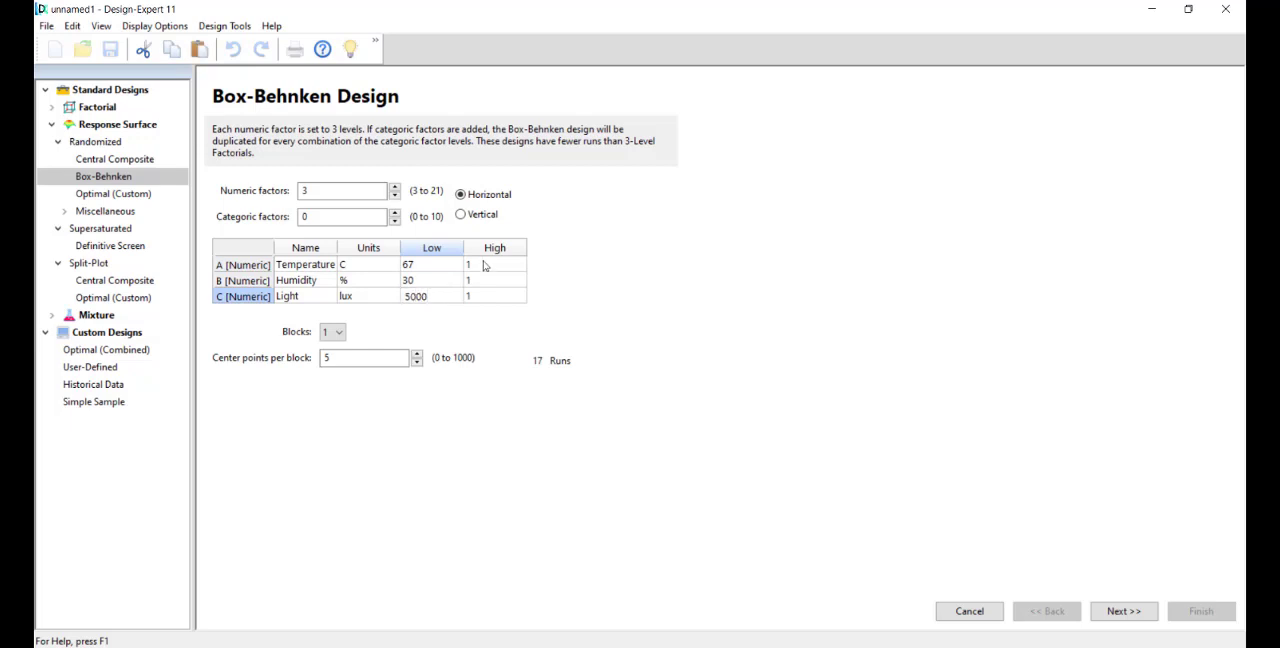
# Step: Set the high levels from BBD EXAMPLE.pdf: 77 for Temperature, 70 for Humidity and 15000 for Light
pyautogui.click(490, 265)
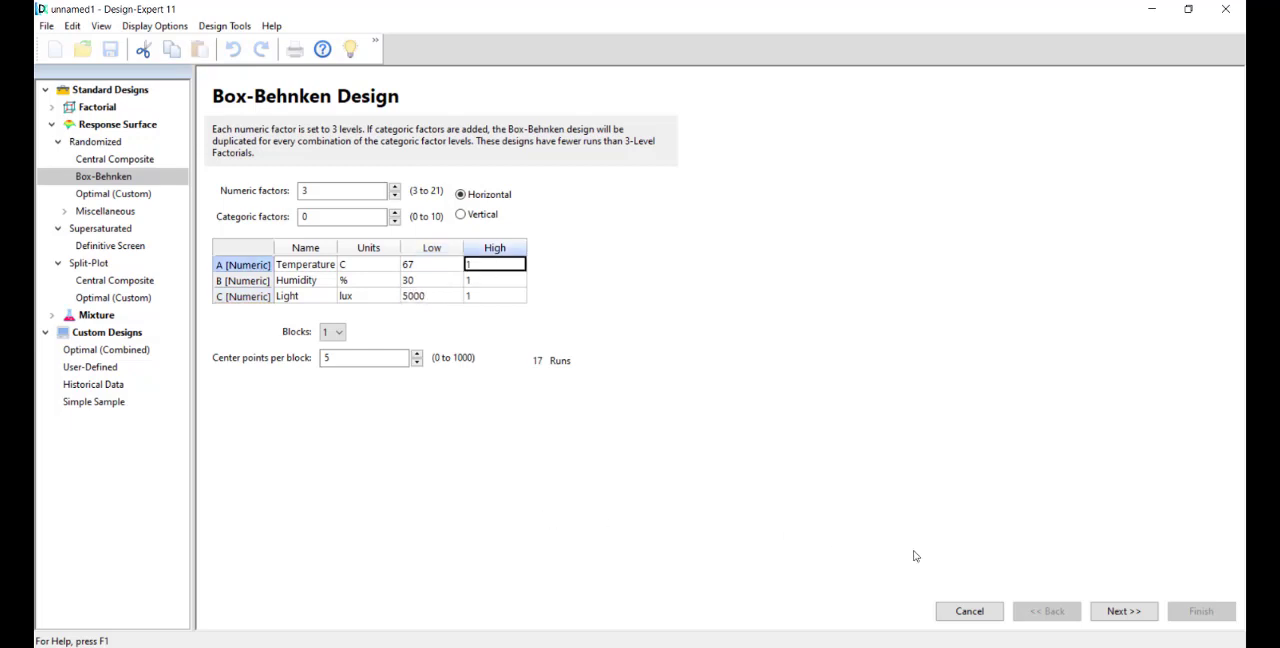
pyautogui.click(733, 646)
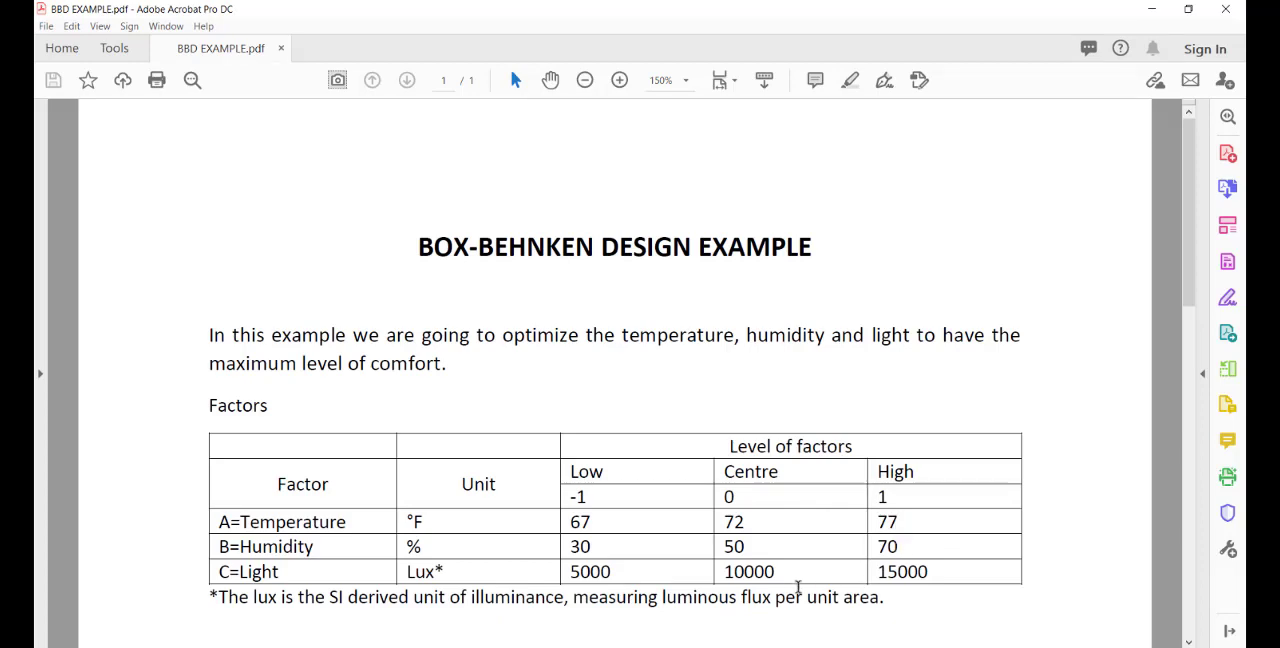
pyautogui.click(780, 646)
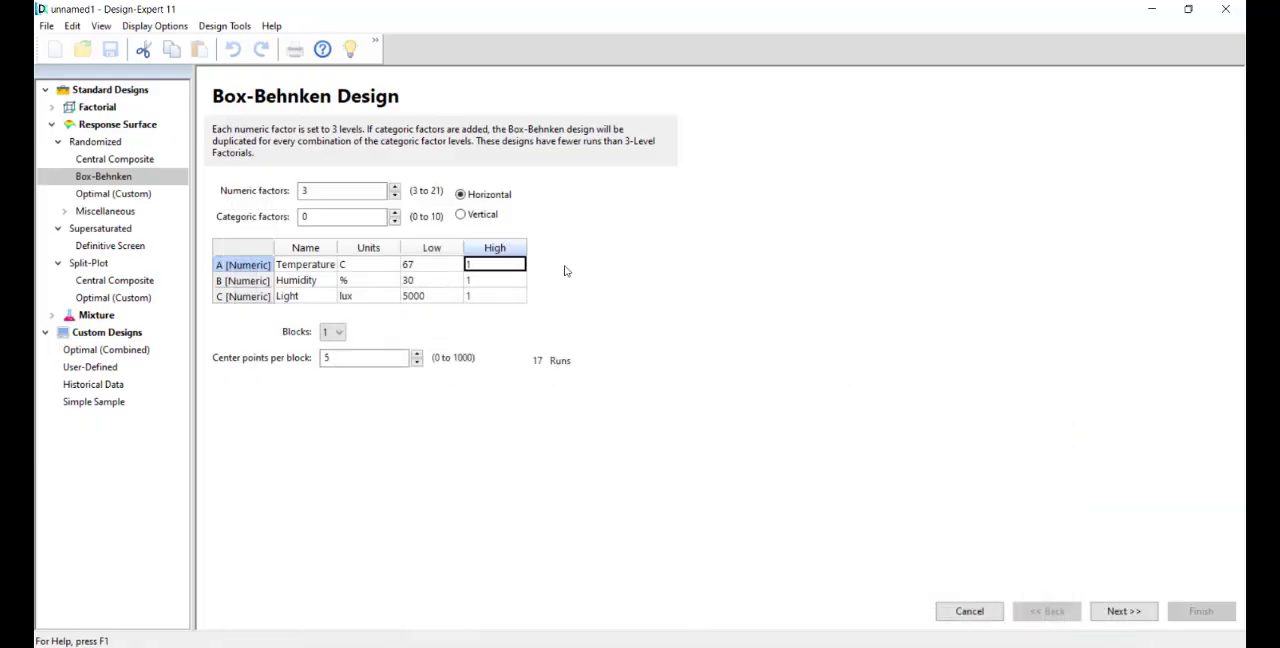
pyautogui.write('77')
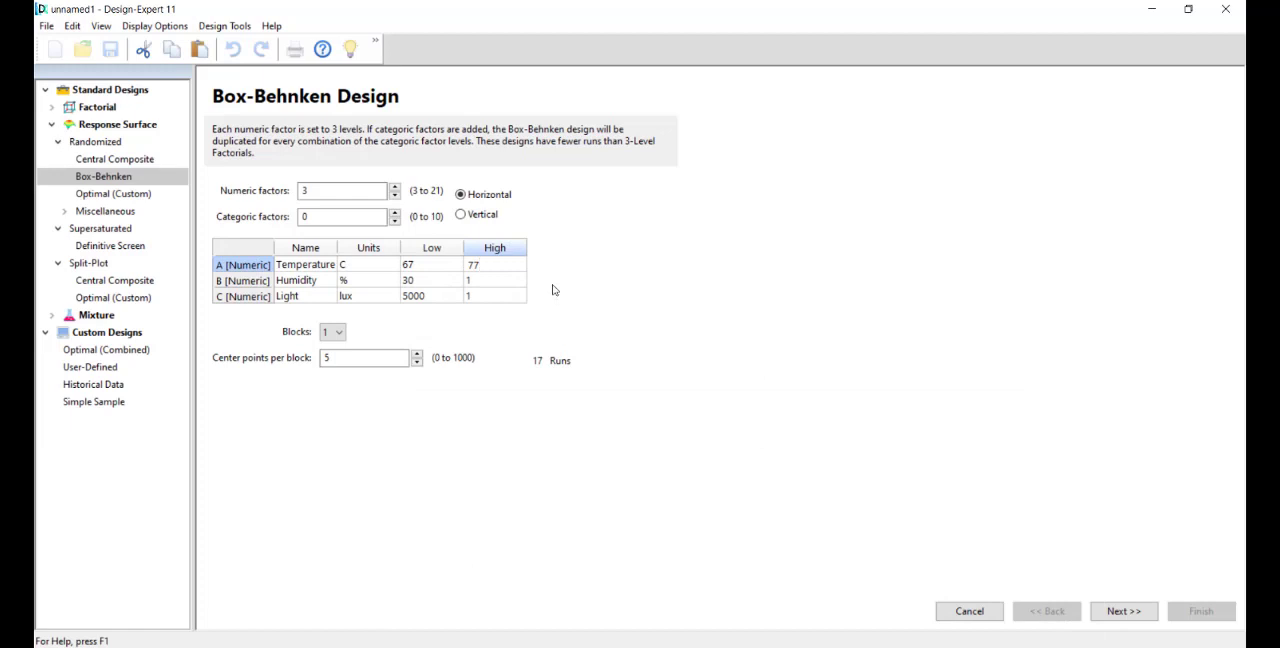
pyautogui.click(481, 286)
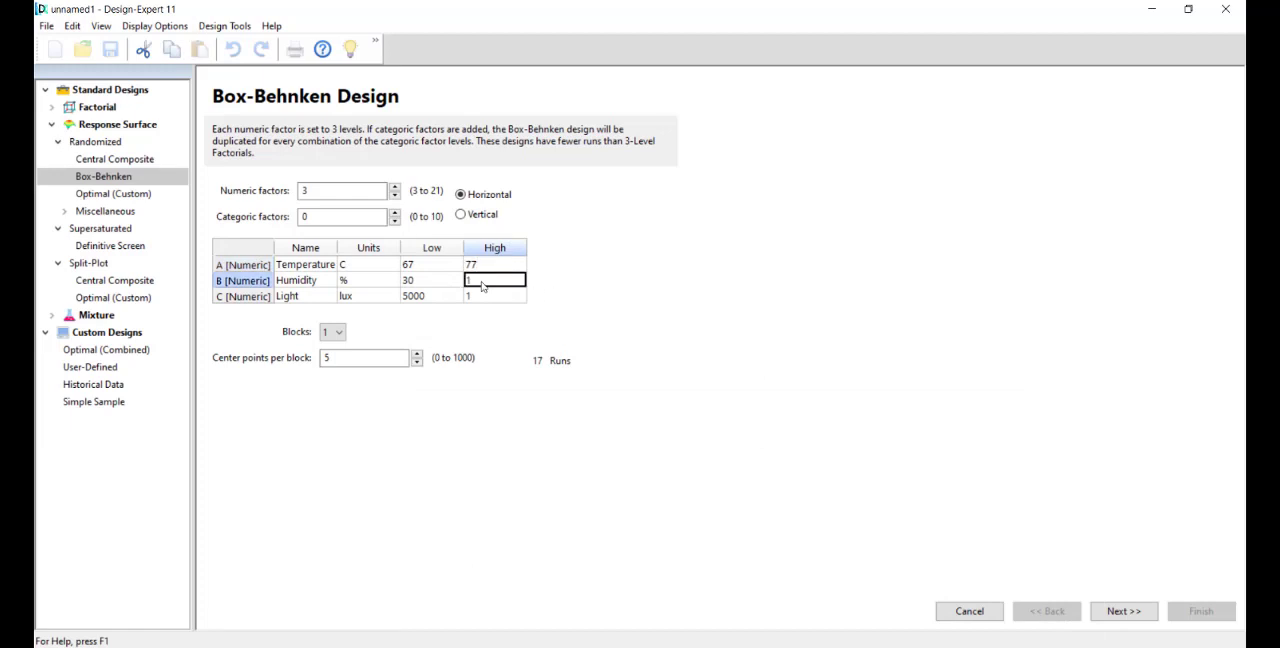
pyautogui.write('70')
pyautogui.click(481, 300)
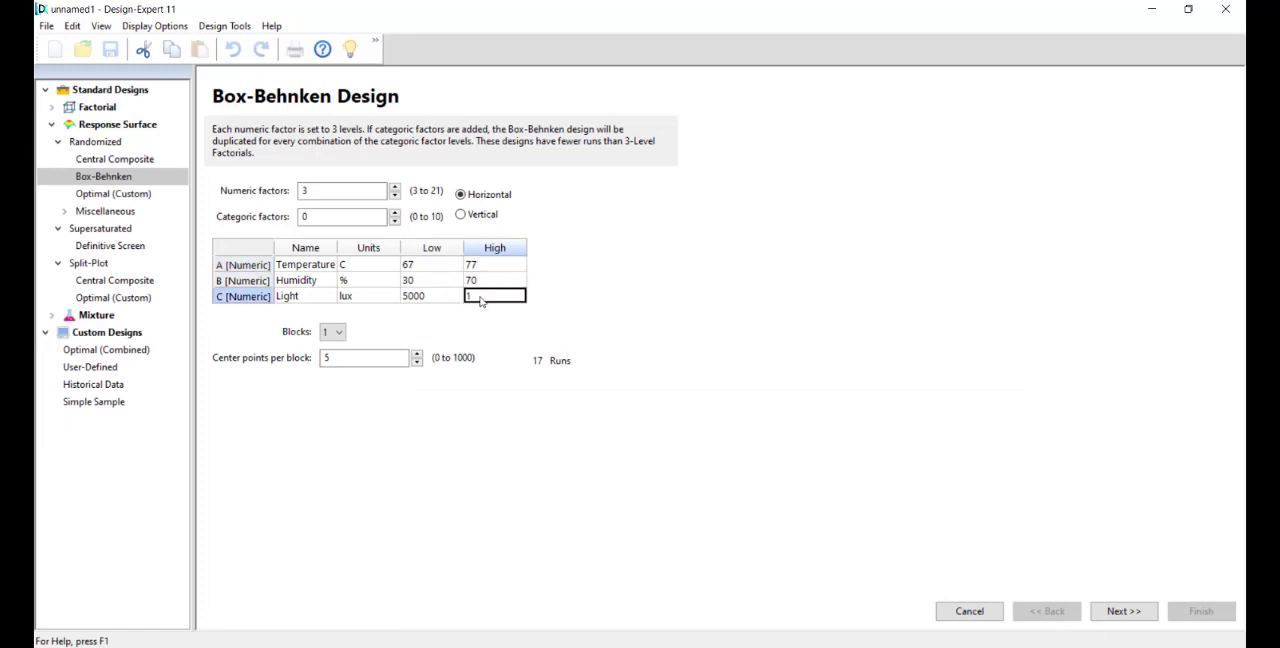
pyautogui.write('15000')
pyautogui.click(478, 433)
# Step: Compare the entered factor levels with the factor table in BBD EXAMPLE.pdf
pyautogui.click(738, 646)
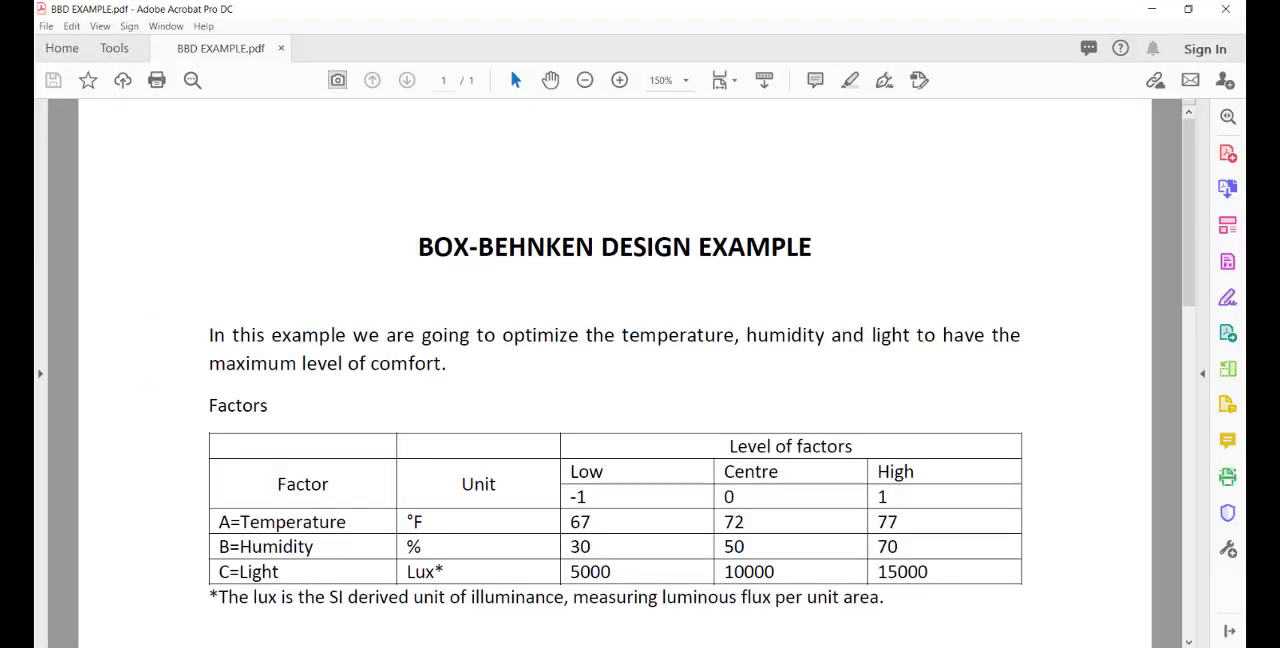
pyautogui.click(738, 646)
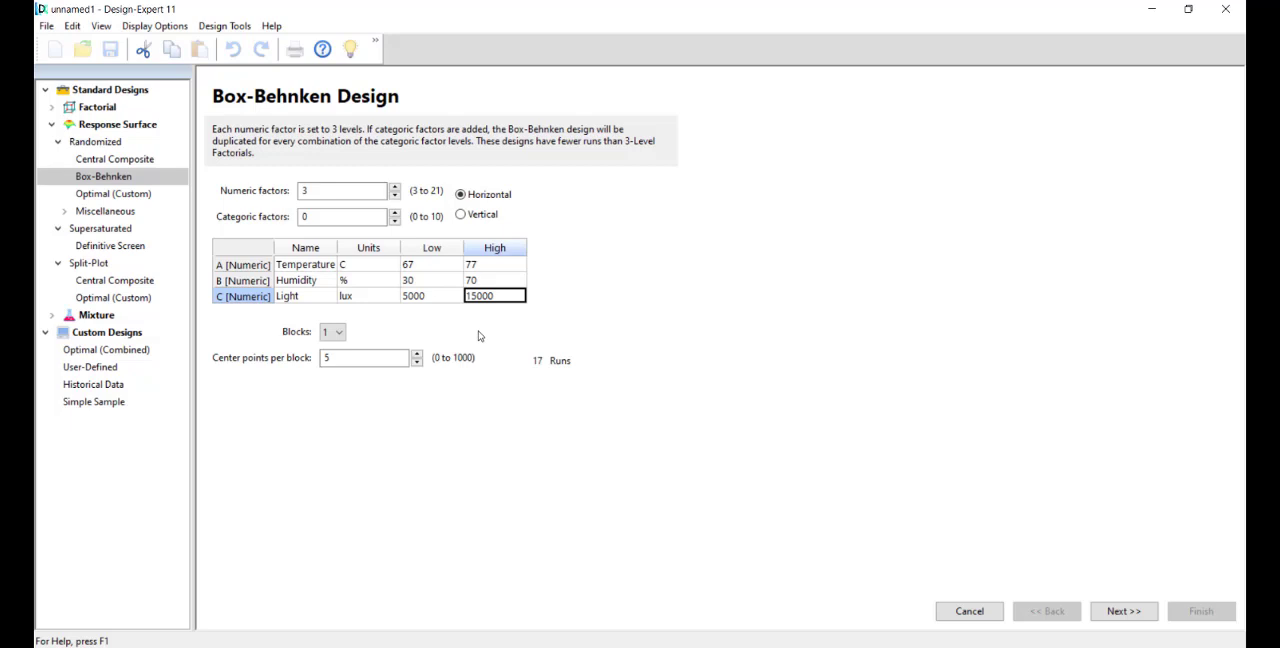
pyautogui.click(502, 345)
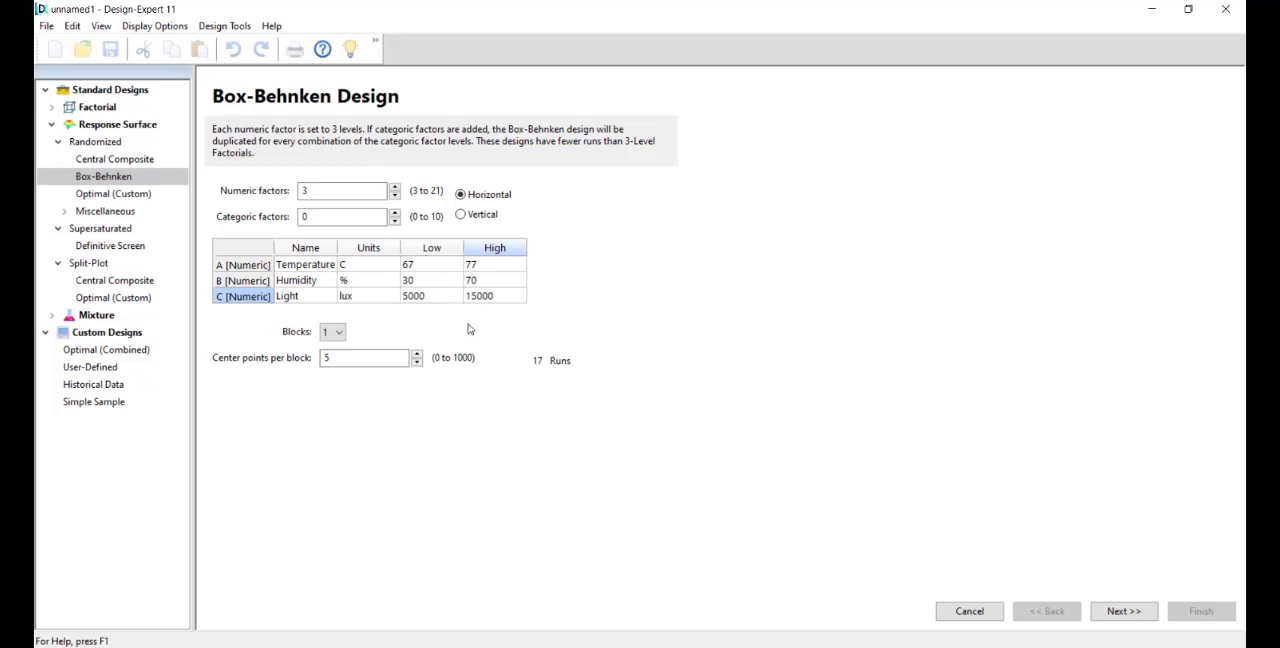
# Step: Look through the block options and try different numbers of center points per block
pyautogui.click(332, 331)
pyautogui.click(449, 327)
pyautogui.click(417, 363)
pyautogui.click(418, 355)
pyautogui.click(418, 355)
pyautogui.click(418, 355)
pyautogui.click(417, 355)
pyautogui.click(417, 363)
pyautogui.click(418, 354)
pyautogui.click(418, 354)
pyautogui.click(417, 362)
pyautogui.click(417, 362)
pyautogui.click(417, 362)
pyautogui.click(418, 356)
# Step: Set 3 center points per block to match the run table in BBD EXAMPLE.pdf and continue to the response definition
pyautogui.click(706, 645)
pyautogui.scroll(-2, 622, 412)
pyautogui.scroll(-3, 622, 412)
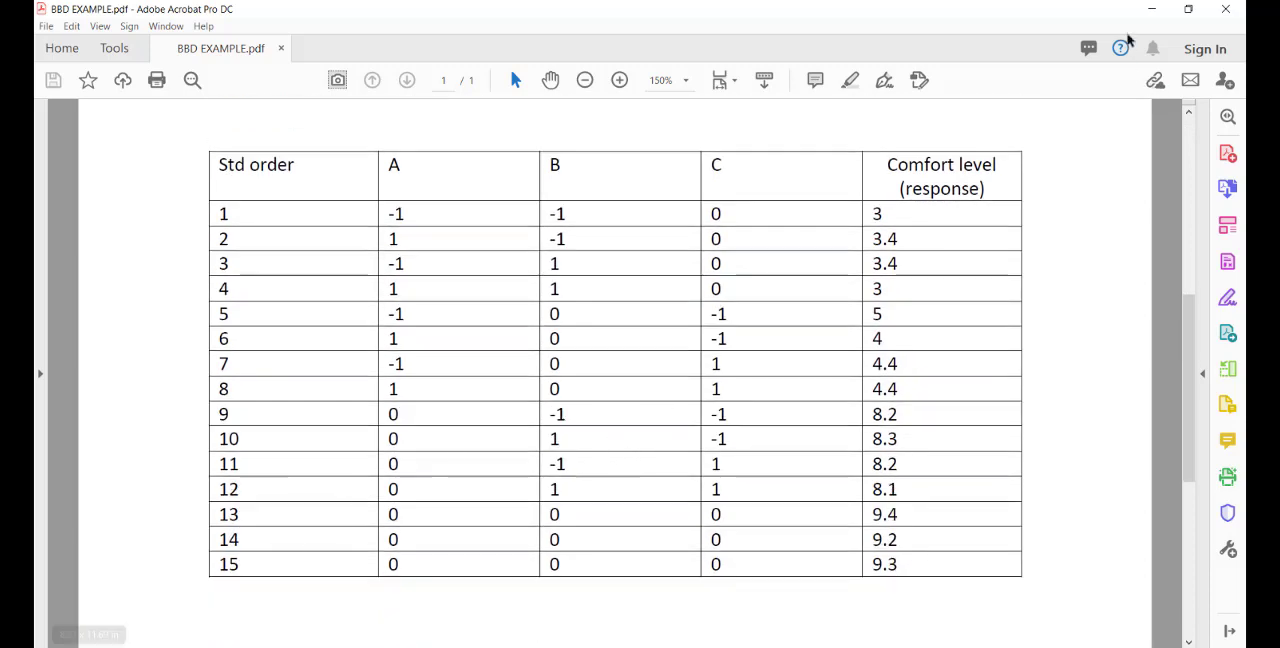
pyautogui.click(1154, 10)
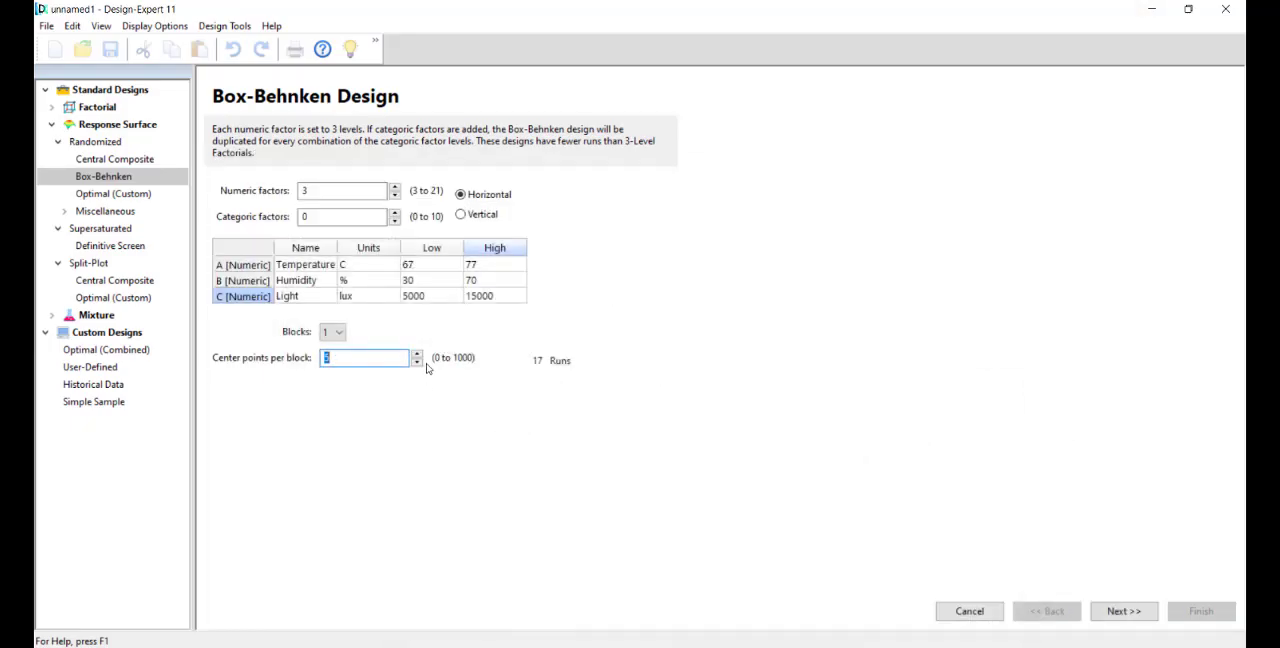
pyautogui.click(416, 364)
pyautogui.click(416, 364)
pyautogui.click(1118, 611)
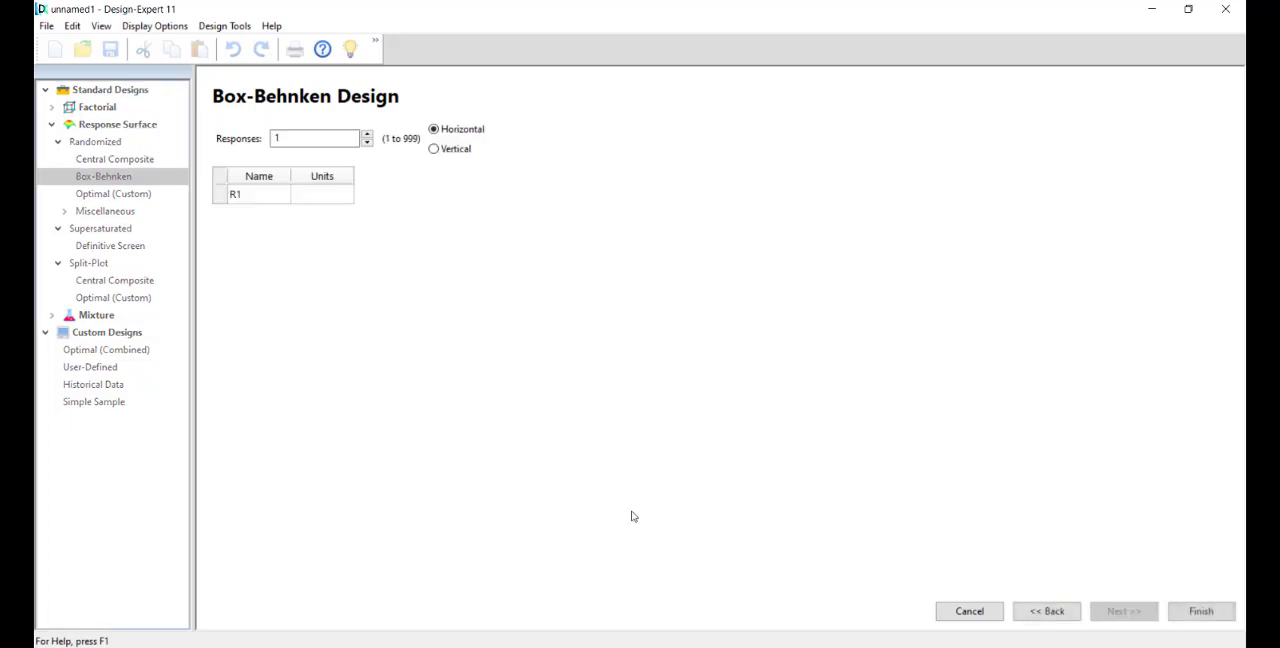
# Step: Name the single response Comfort level, leave its units blank, and finish creating the design
pyautogui.click(283, 138)
pyautogui.click(241, 199)
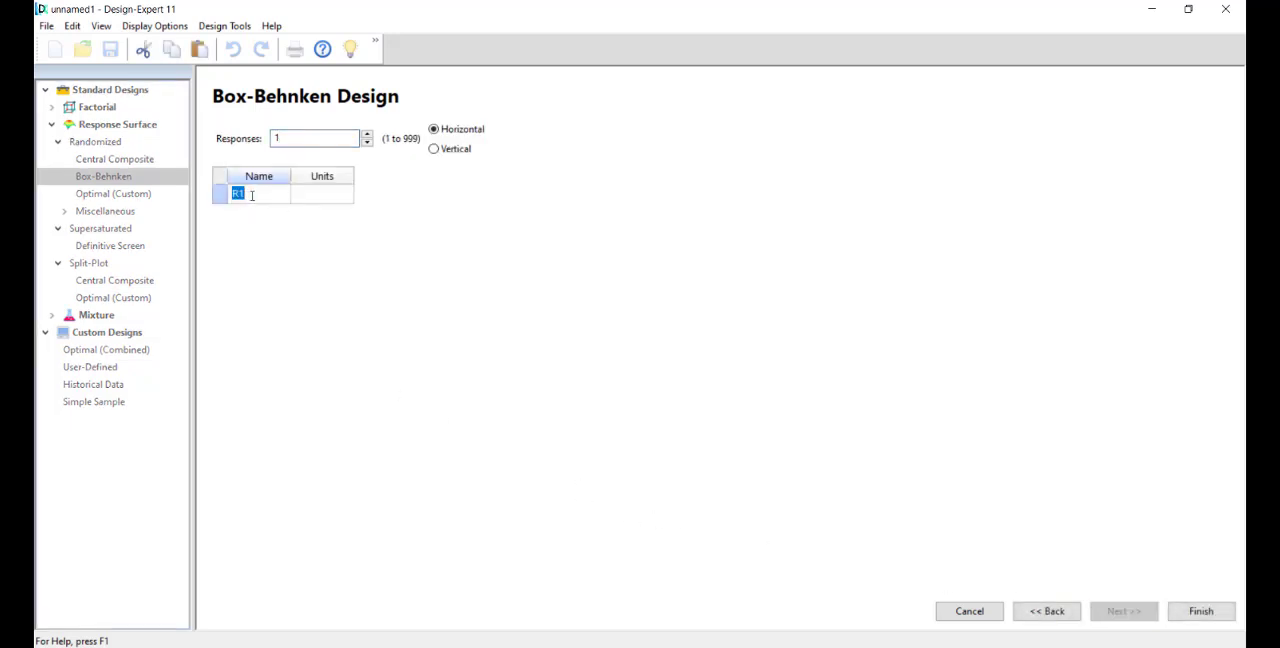
pyautogui.write('Co')
pyautogui.write('mfort level')
pyautogui.click(309, 197)
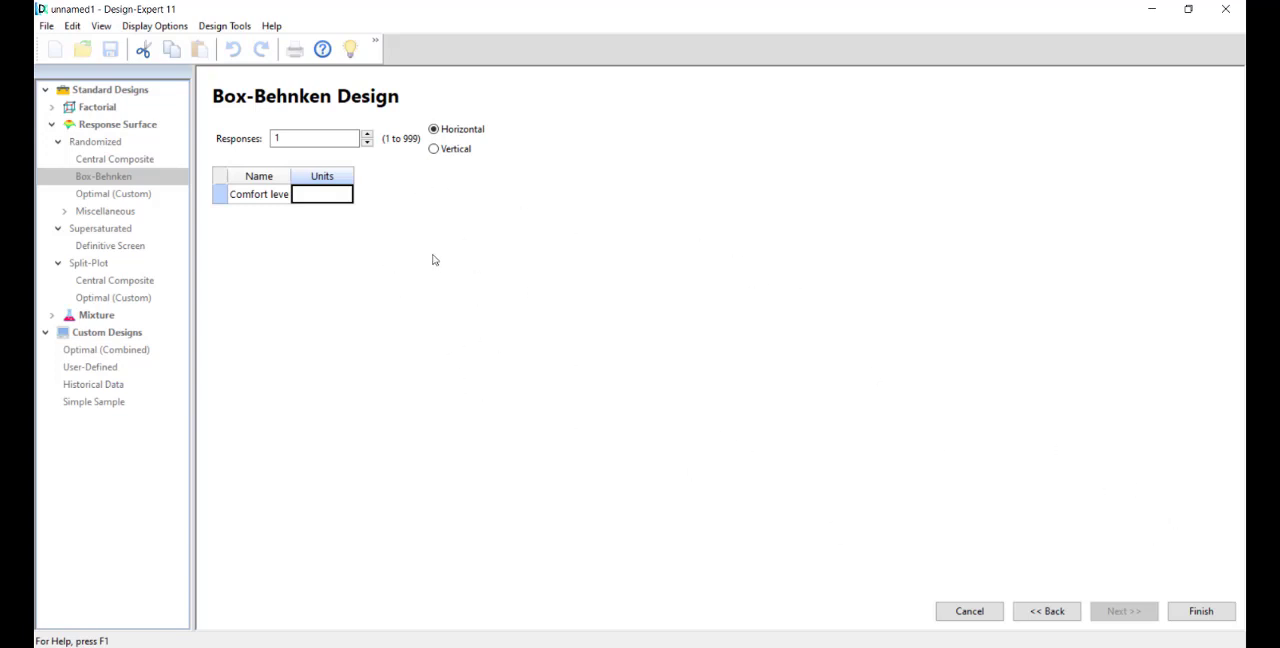
pyautogui.click(1198, 611)
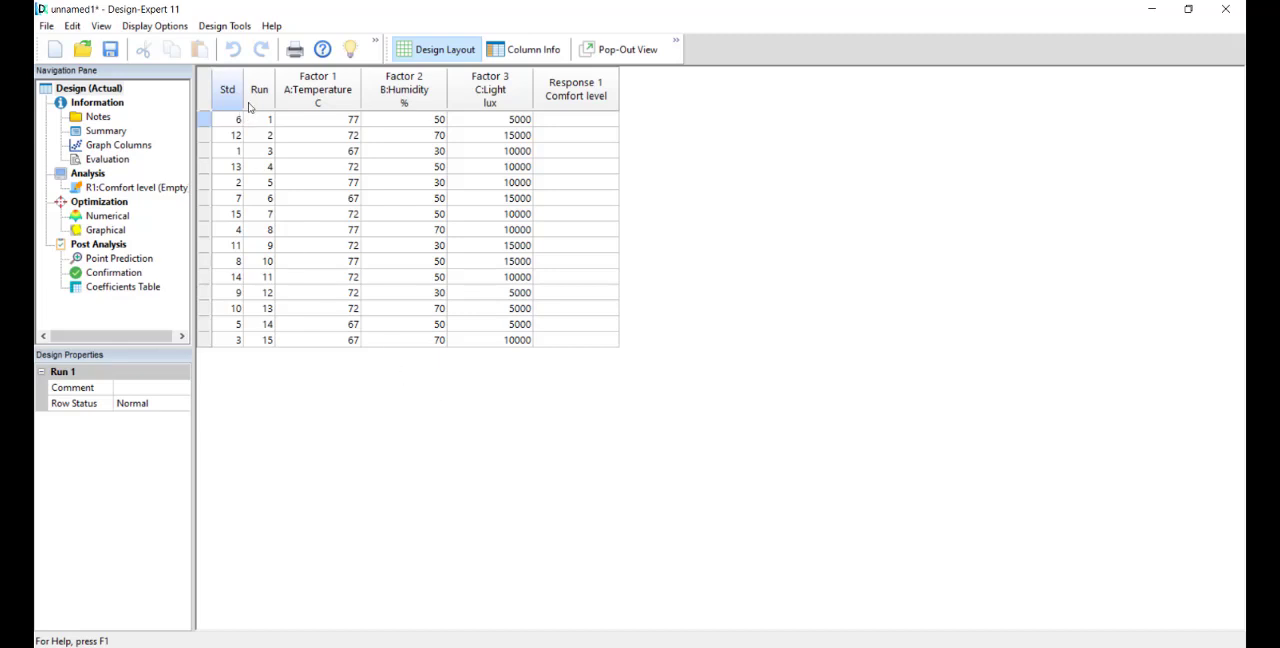
# Step: Sort the design table ascending by run order, and re-sort it ascending by standard order
pyautogui.rightClick(257, 90)
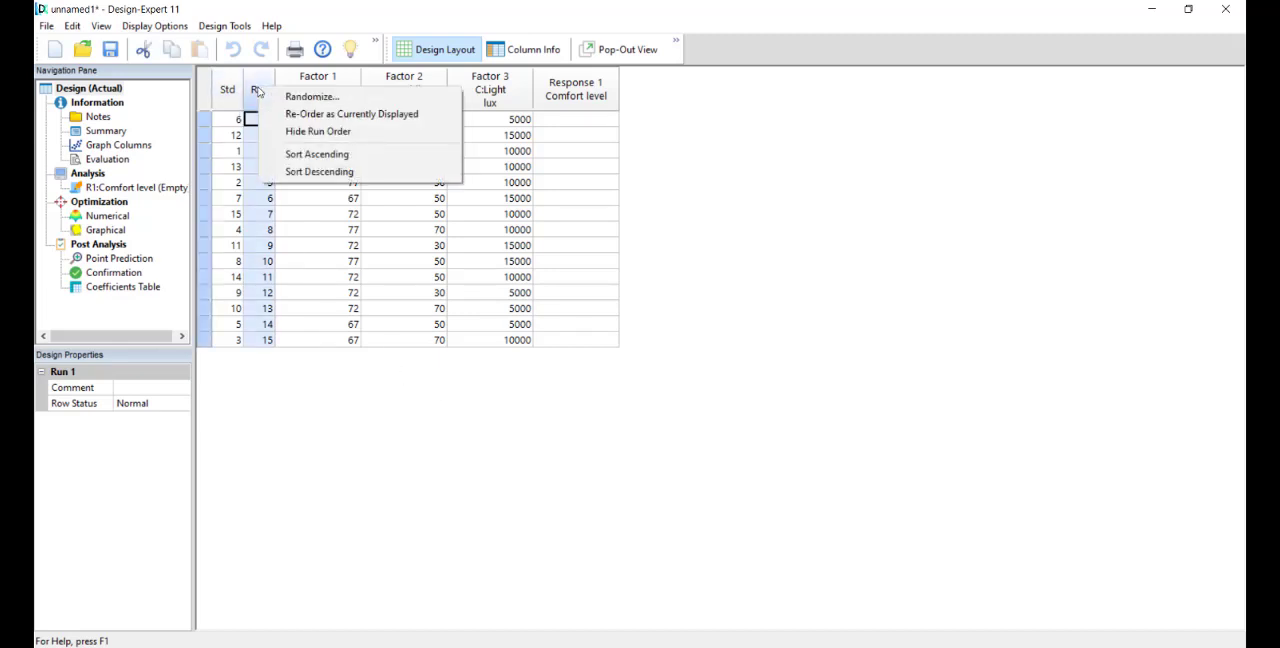
pyautogui.click(317, 156)
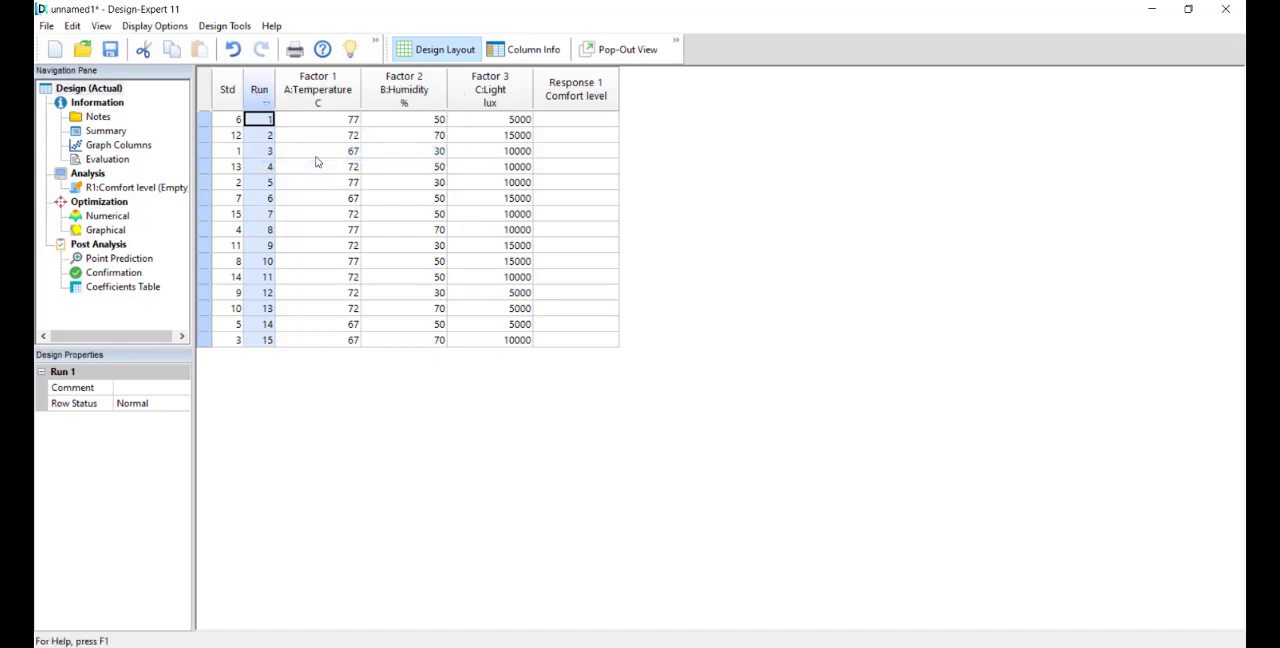
pyautogui.rightClick(230, 92)
pyautogui.click(267, 123)
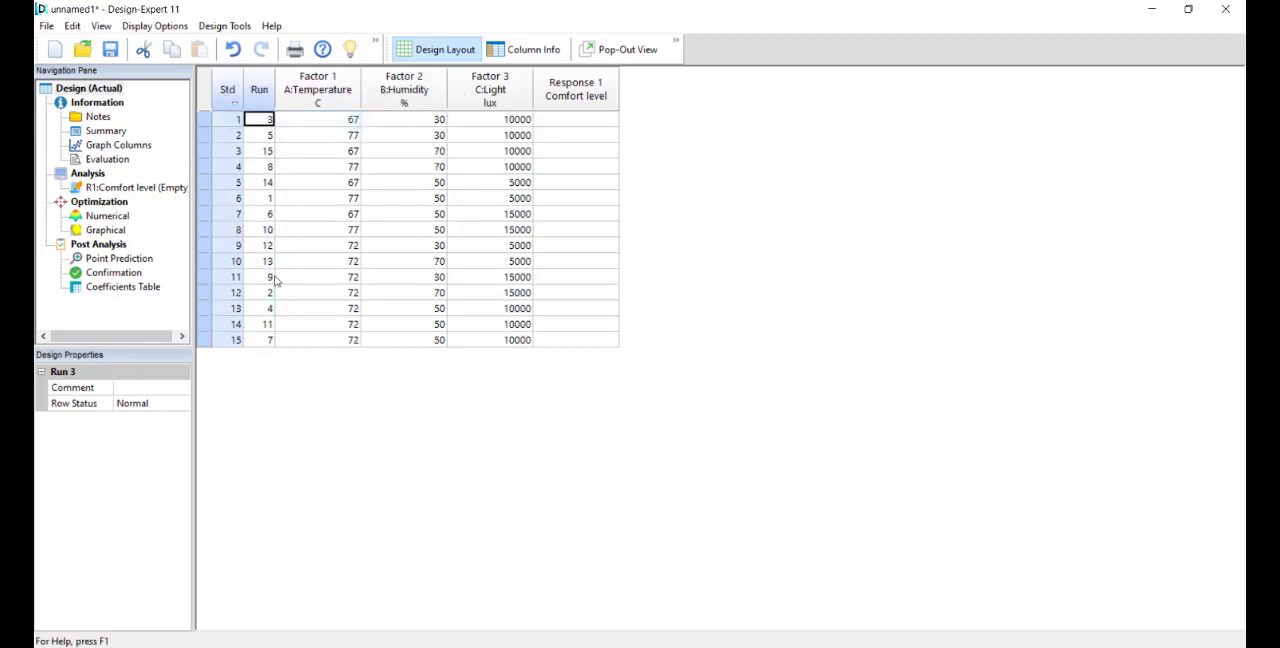
pyautogui.click(333, 311)
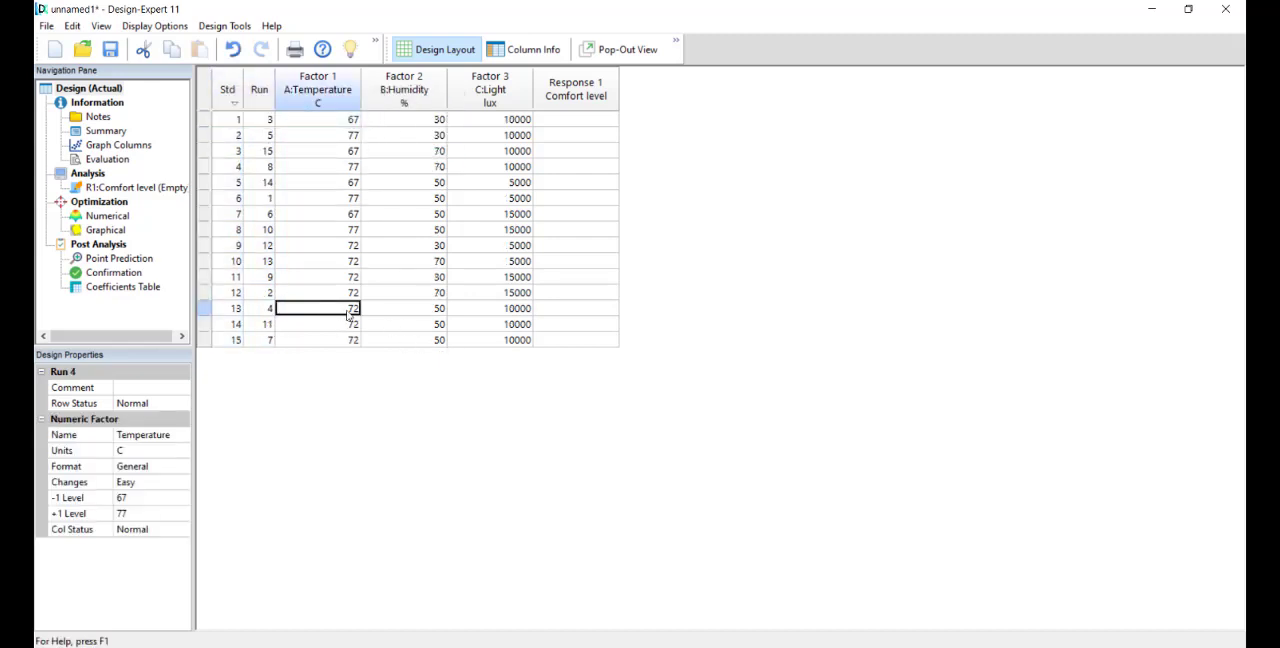
# Step: Compare the factor settings of the edge runs with the three center-point runs, standard orders 13 to 15, in the design table
pyautogui.moveTo(329, 313); pyautogui.dragTo(520, 348)
pyautogui.moveTo(318, 120); pyautogui.dragTo(492, 193)
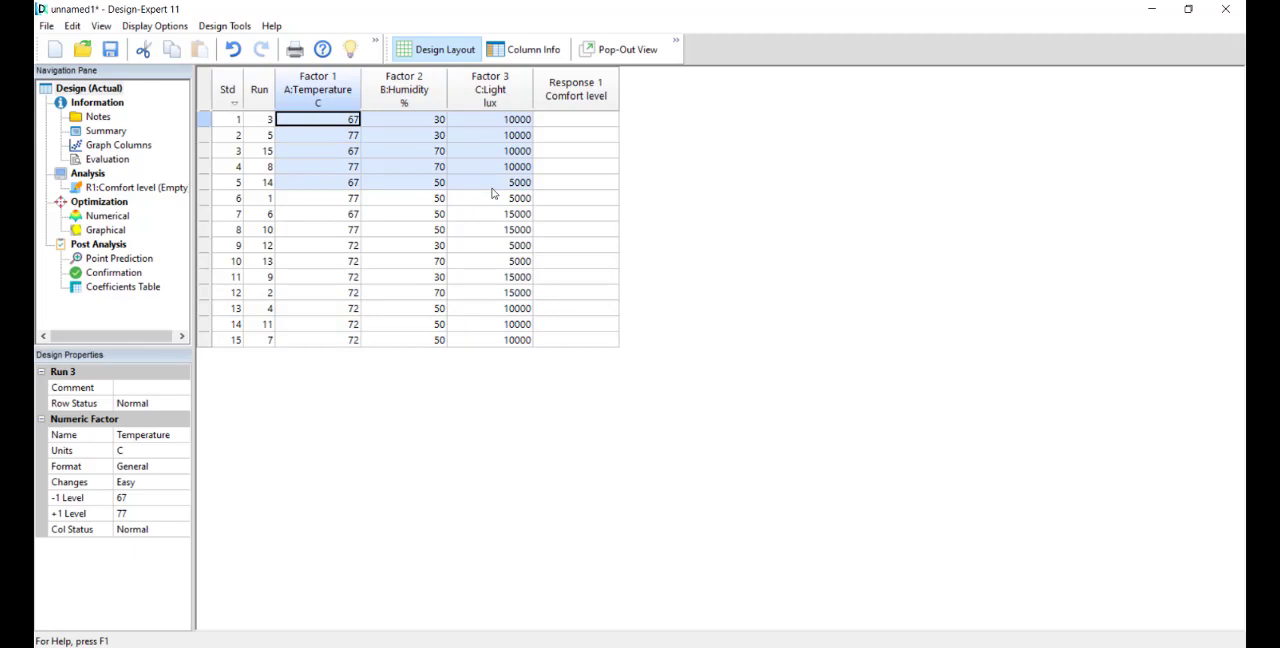
pyautogui.moveTo(333, 312); pyautogui.dragTo(494, 338)
pyautogui.moveTo(319, 120); pyautogui.dragTo(517, 284)
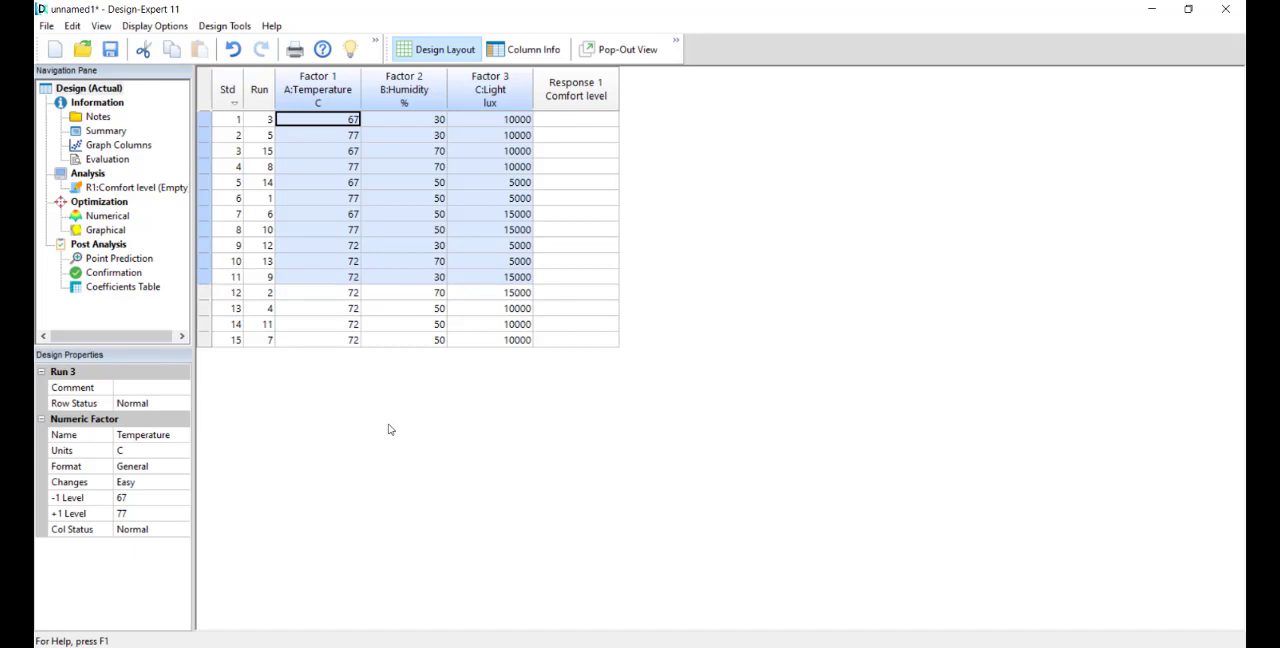
pyautogui.click(332, 309)
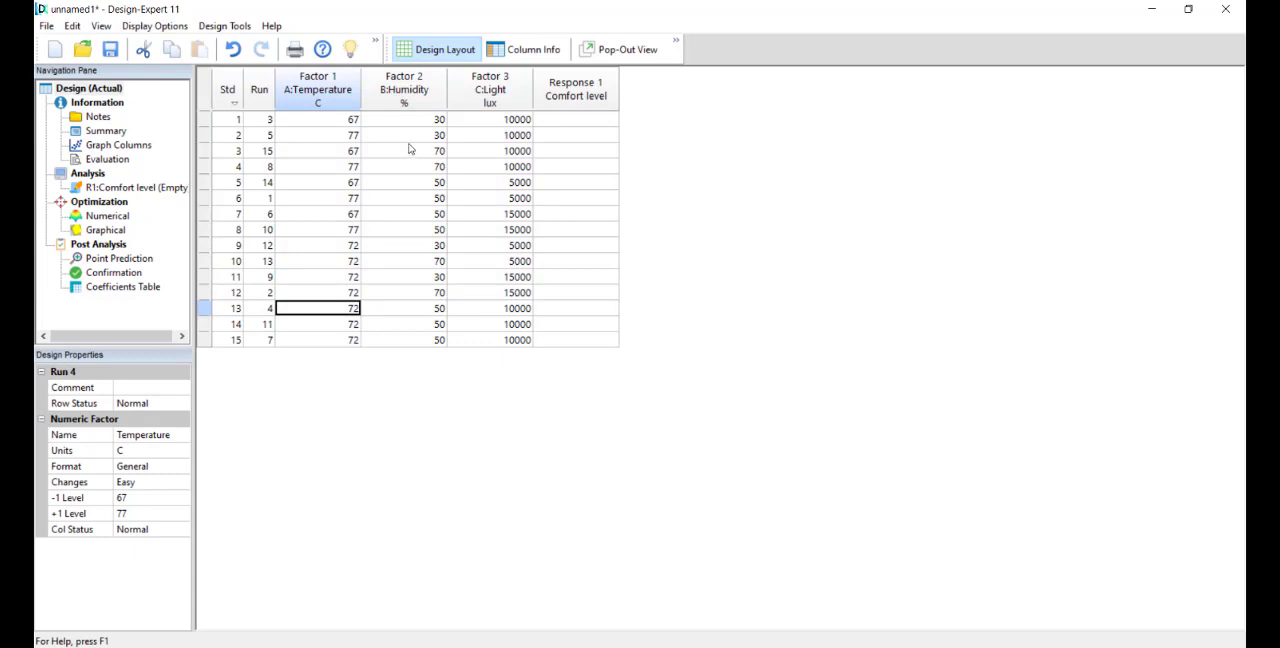
# Step: Sort the runs ascending by run order, and return the table to ascending standard order
pyautogui.click(256, 96)
pyautogui.rightClick(254, 95)
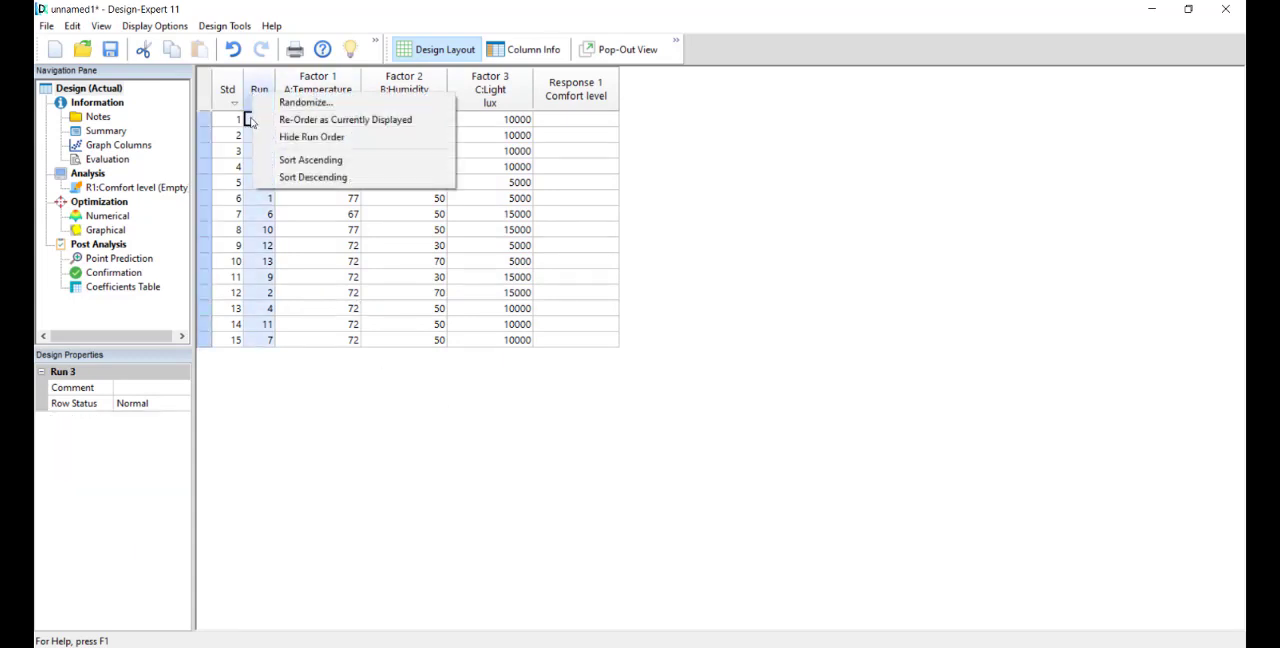
pyautogui.click(300, 161)
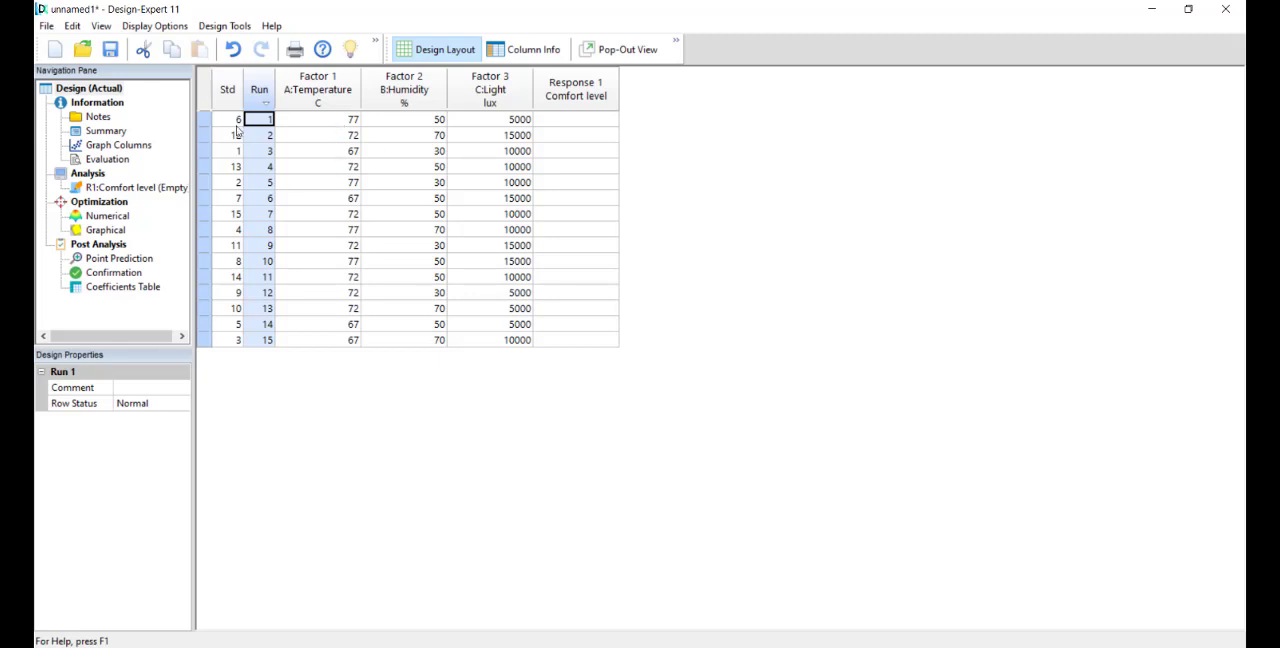
pyautogui.click(220, 93)
pyautogui.rightClick(220, 93)
pyautogui.click(300, 123)
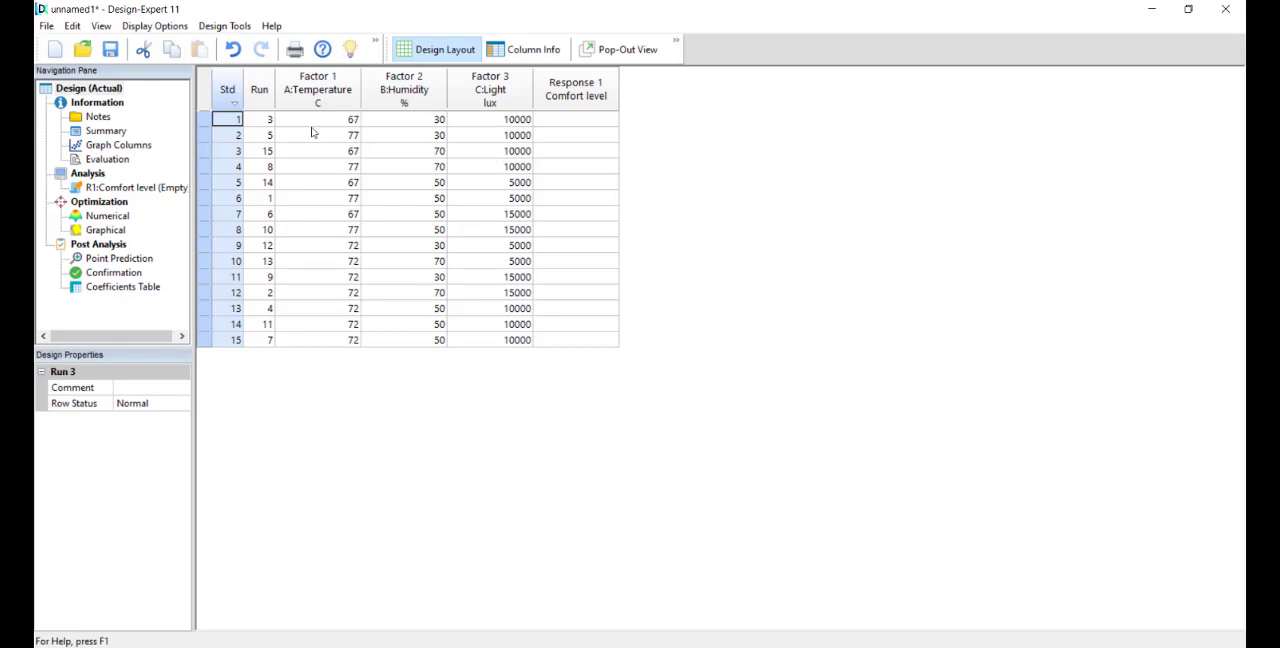
pyautogui.rightClick(231, 91)
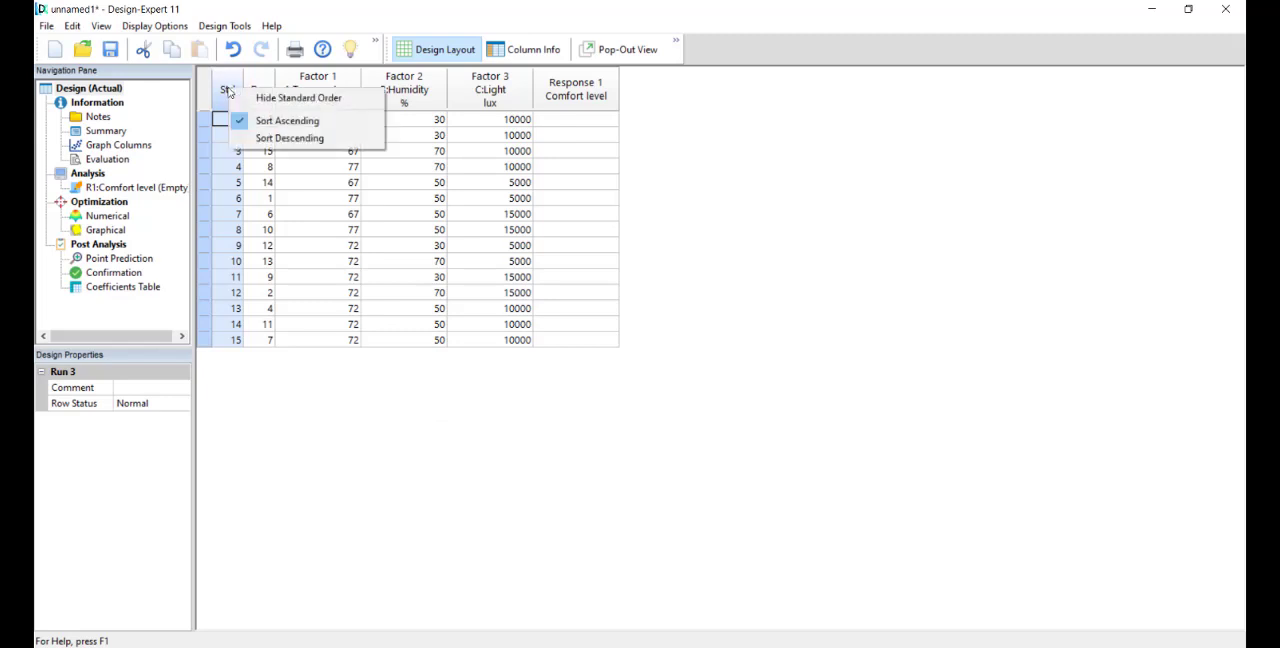
pyautogui.click(270, 124)
# Step: Sort the design table ascending by run order and go over the factor settings of the first two runs
pyautogui.rightClick(262, 88)
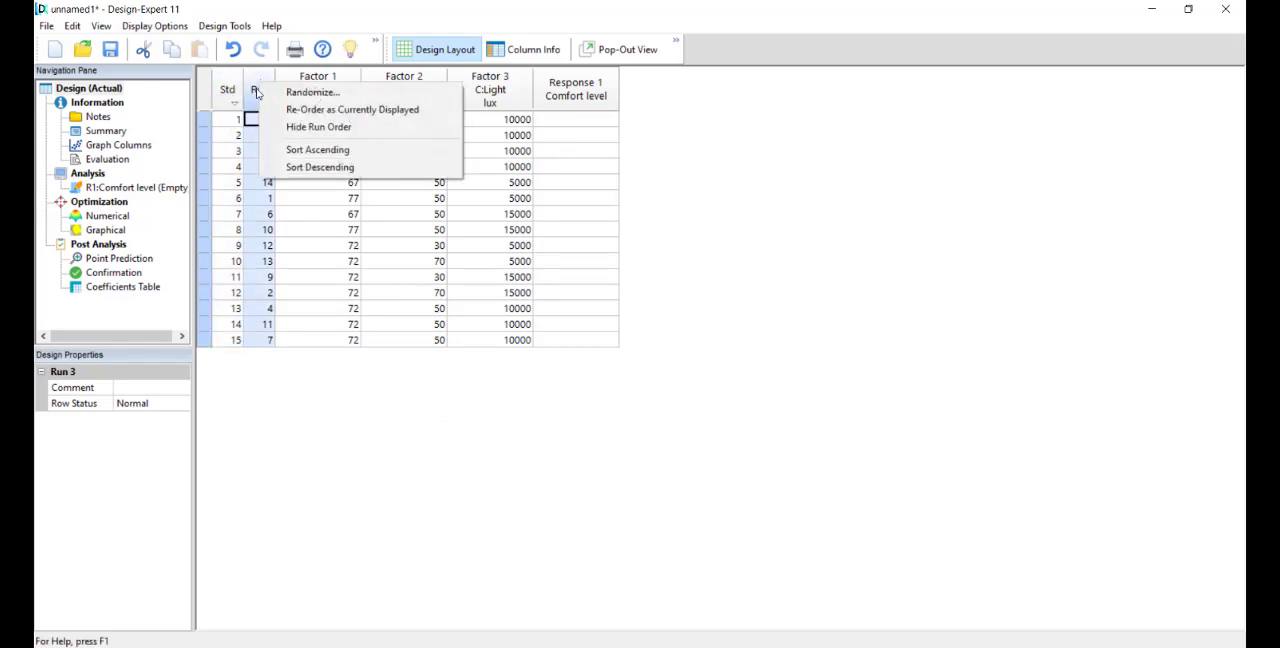
pyautogui.click(346, 149)
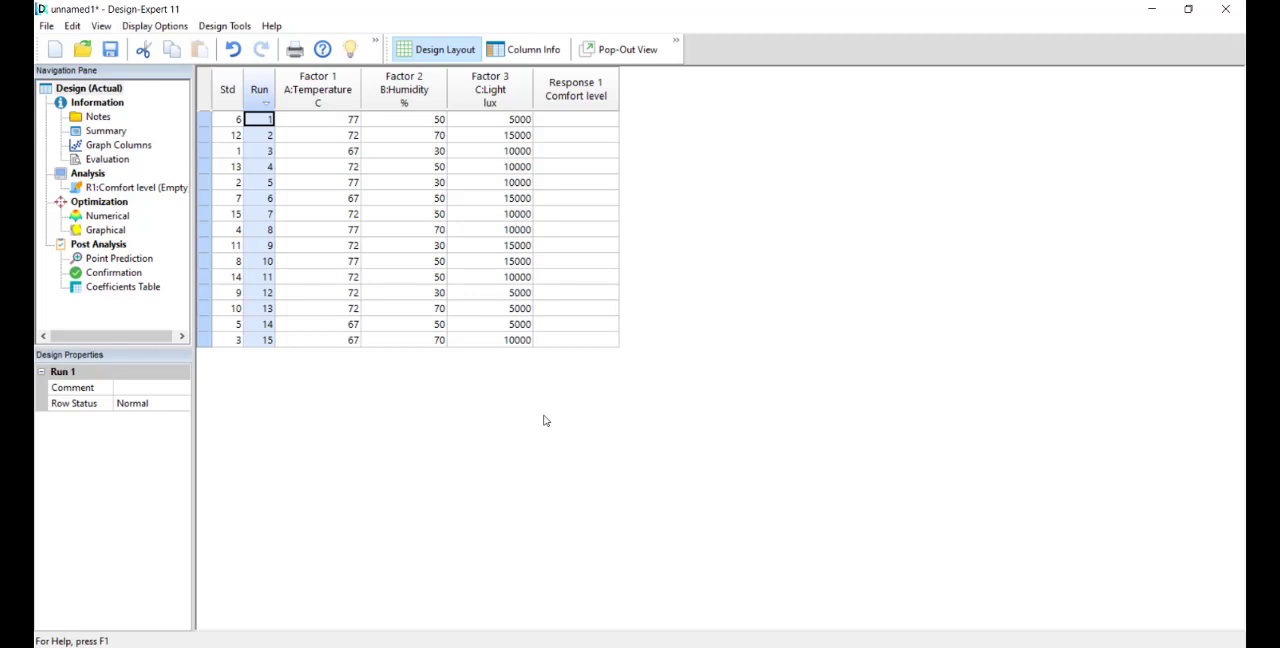
pyautogui.click(316, 120)
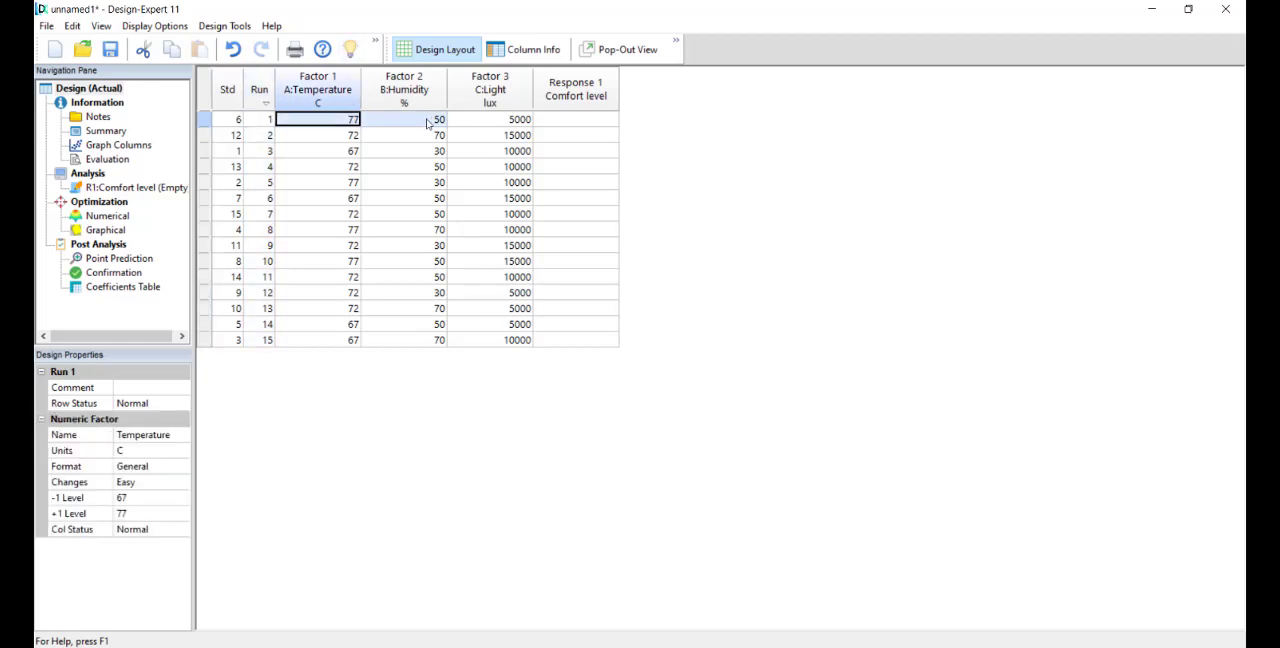
pyautogui.click(312, 136)
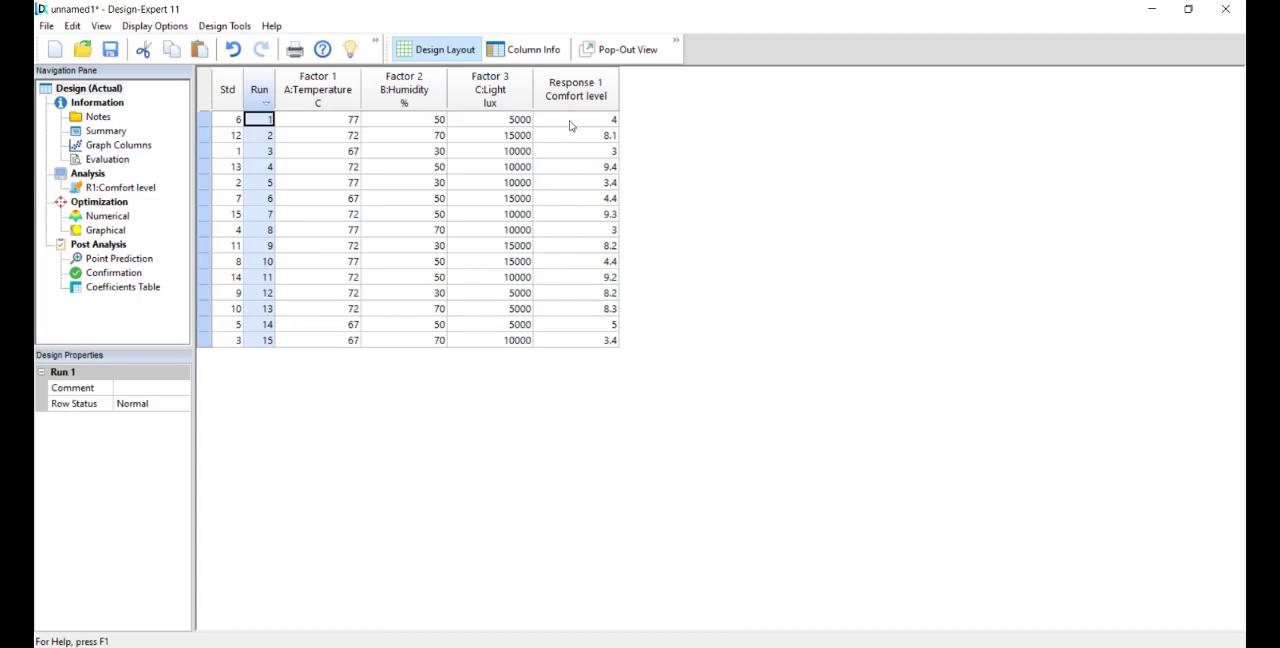
# Step: Read the factor settings of runs 1 and 2 together with their Comfort level responses
pyautogui.click(331, 120)
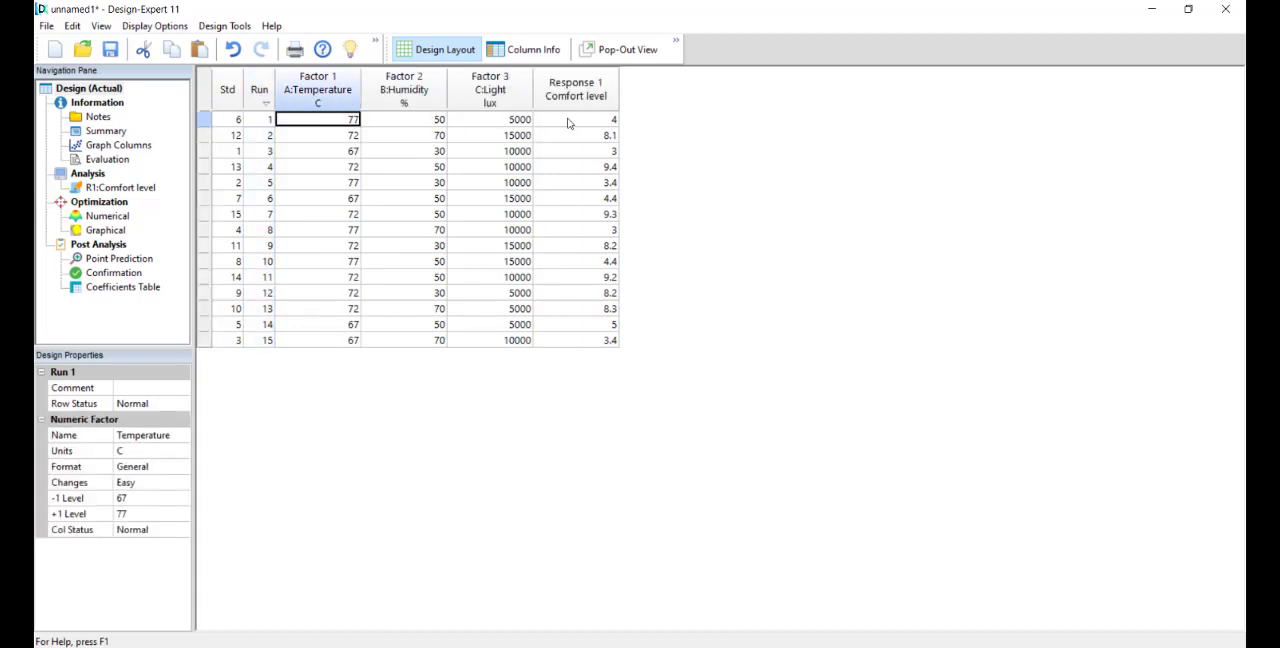
pyautogui.click(331, 121)
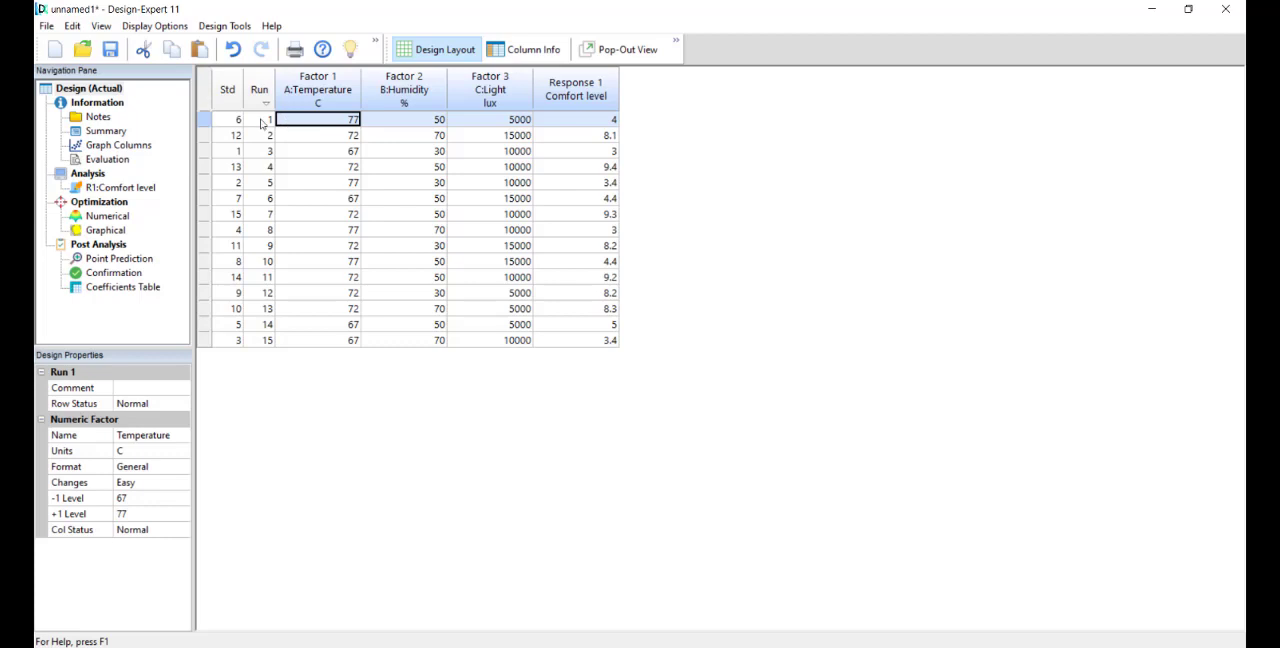
pyautogui.click(315, 138)
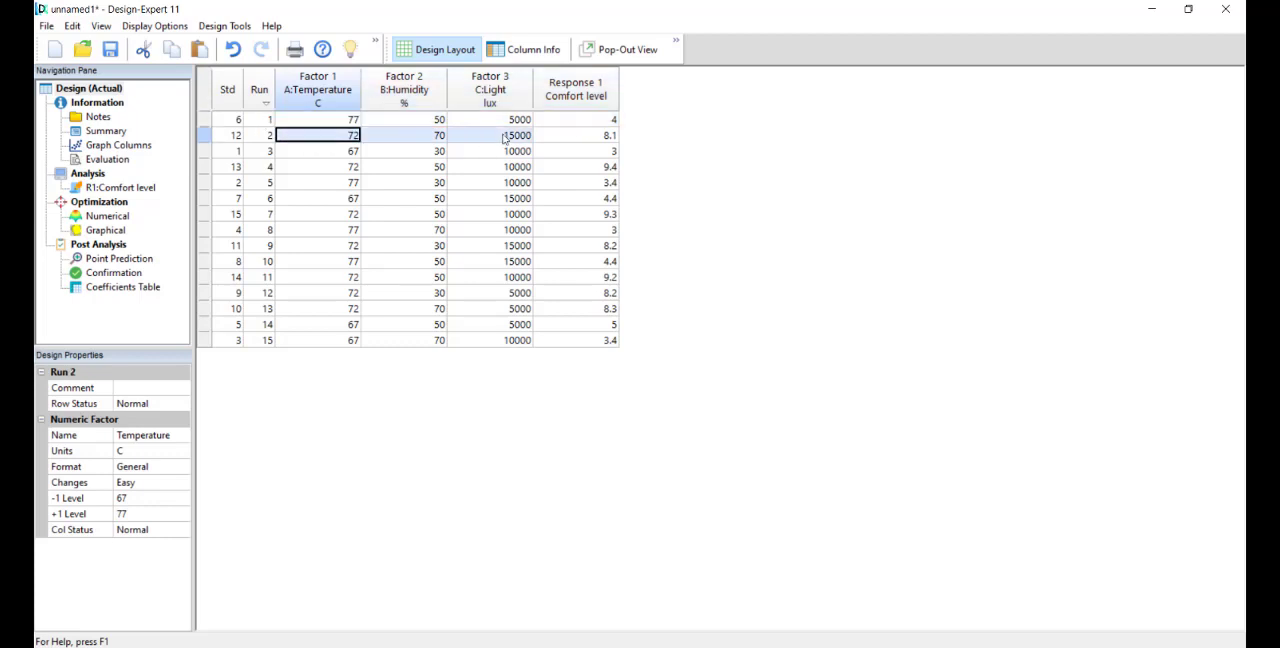
pyautogui.click(567, 140)
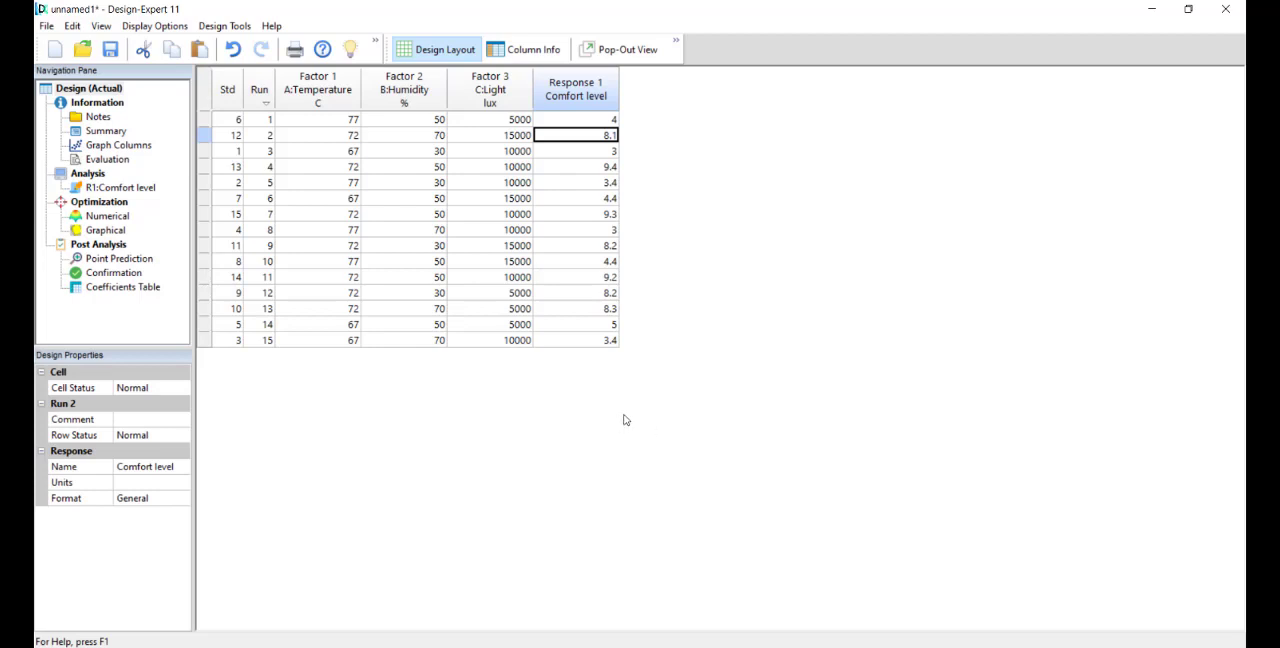
# Step: Check individual Comfort level responses for several runs, and review the whole response column for all 15 runs
pyautogui.click(577, 153)
pyautogui.click(582, 167)
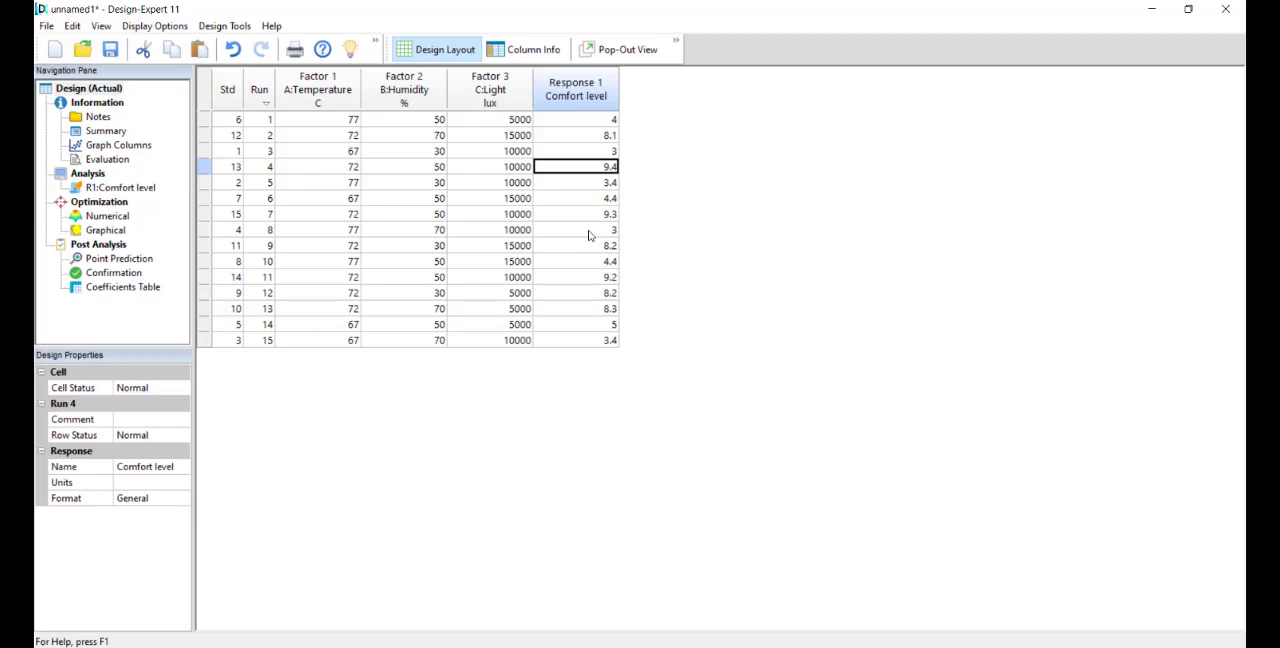
pyautogui.click(585, 122)
pyautogui.click(592, 141)
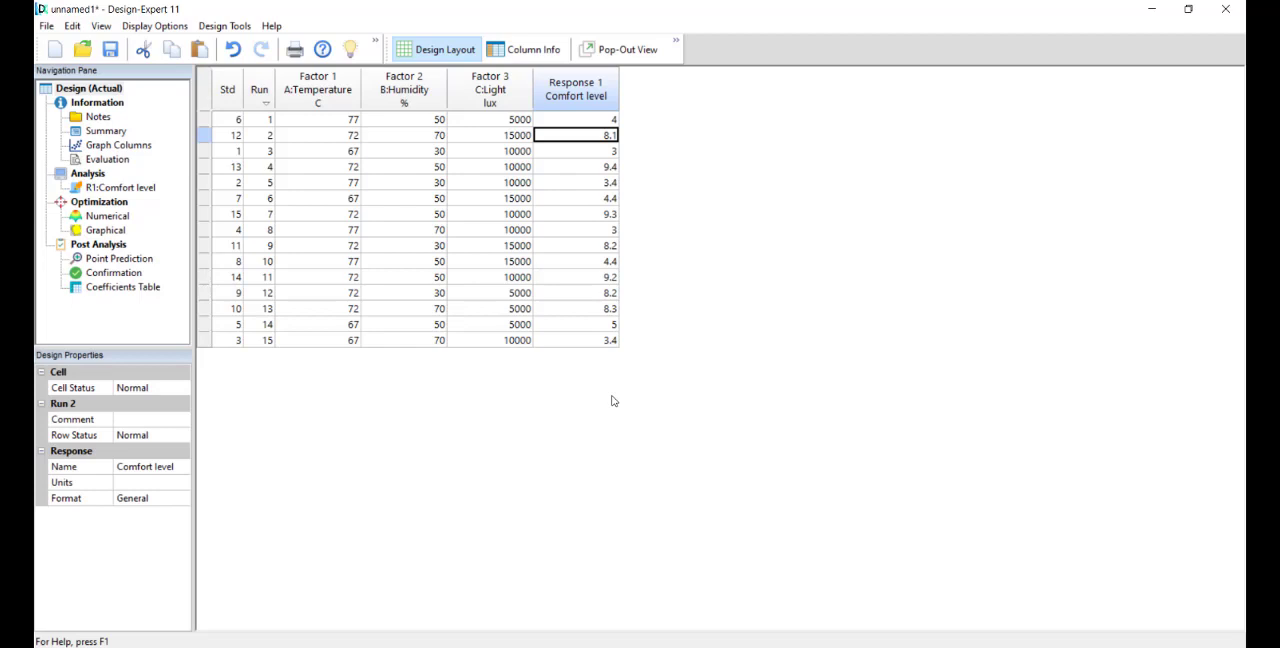
pyautogui.click(585, 325)
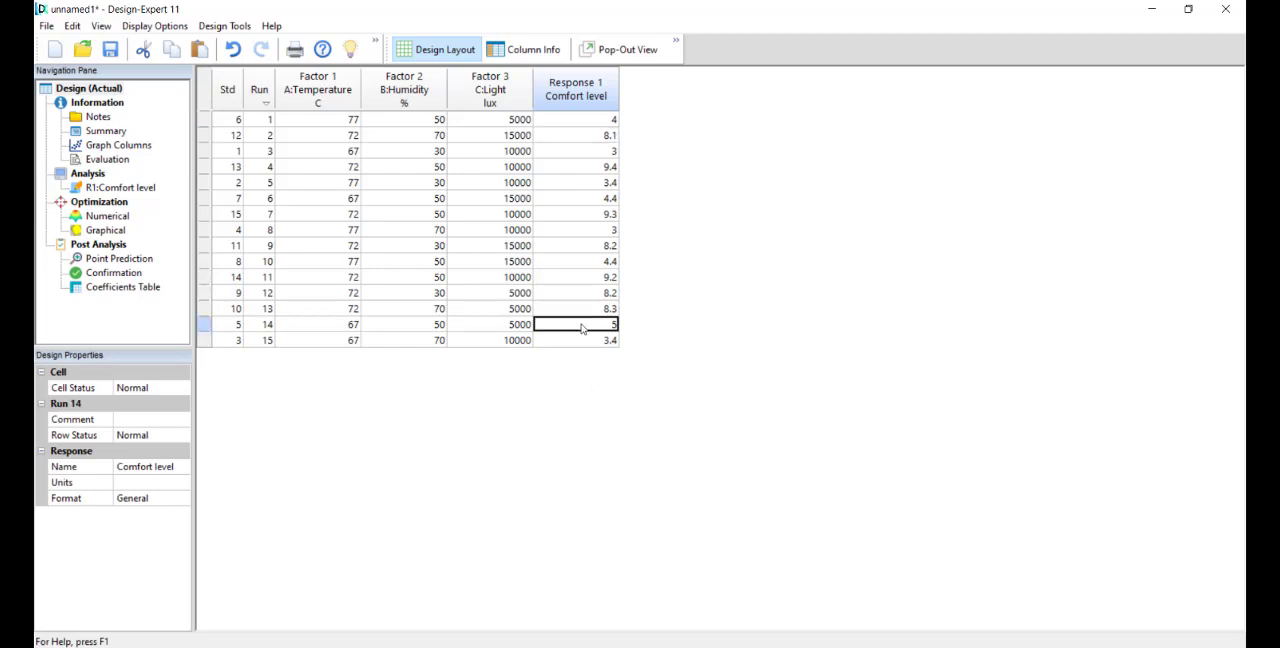
pyautogui.click(602, 152)
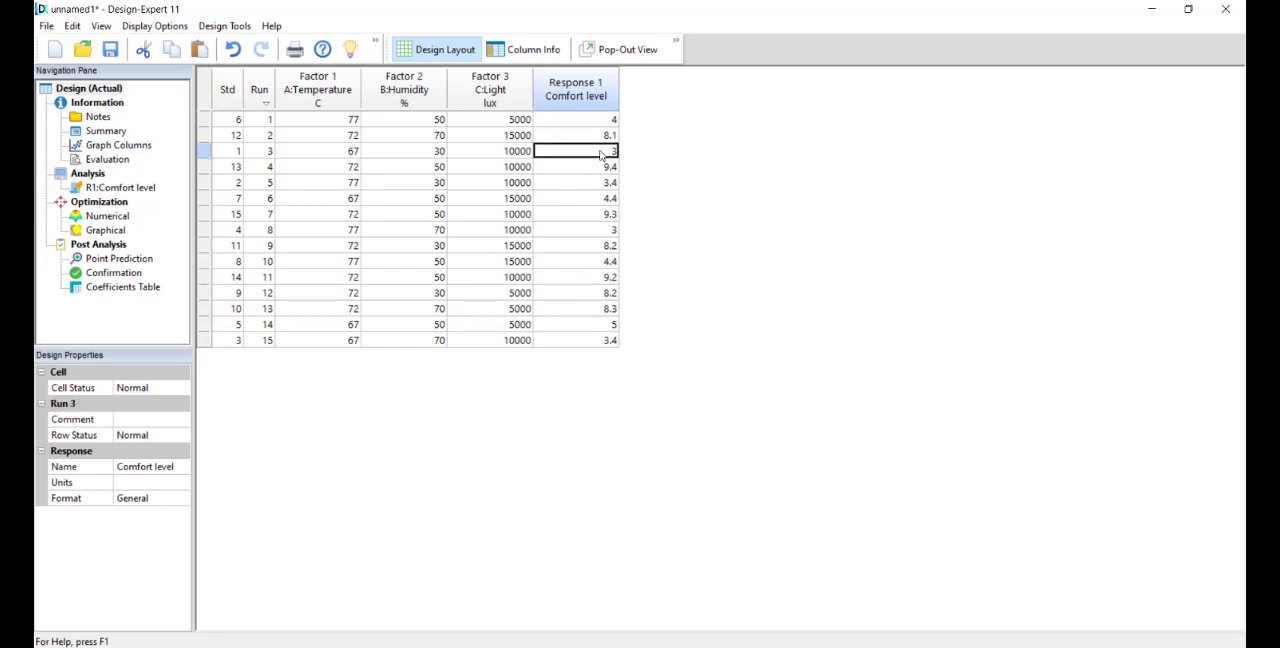
pyautogui.click(597, 171)
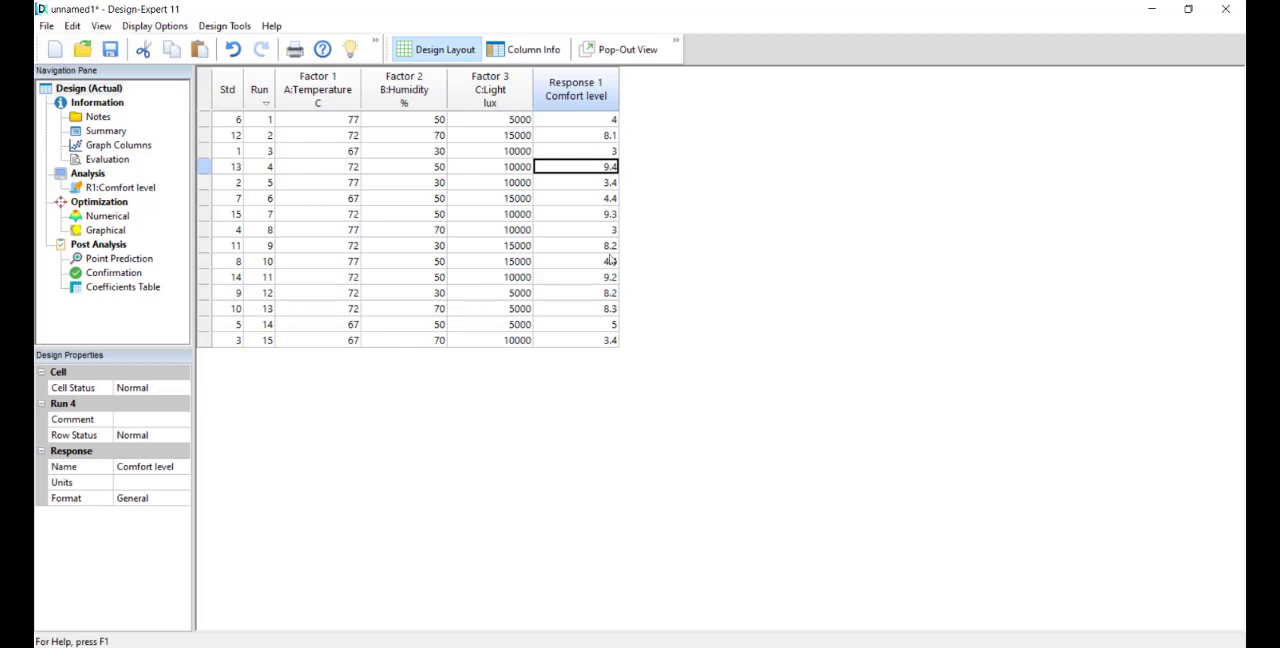
pyautogui.moveTo(576, 125); pyautogui.dragTo(596, 347)
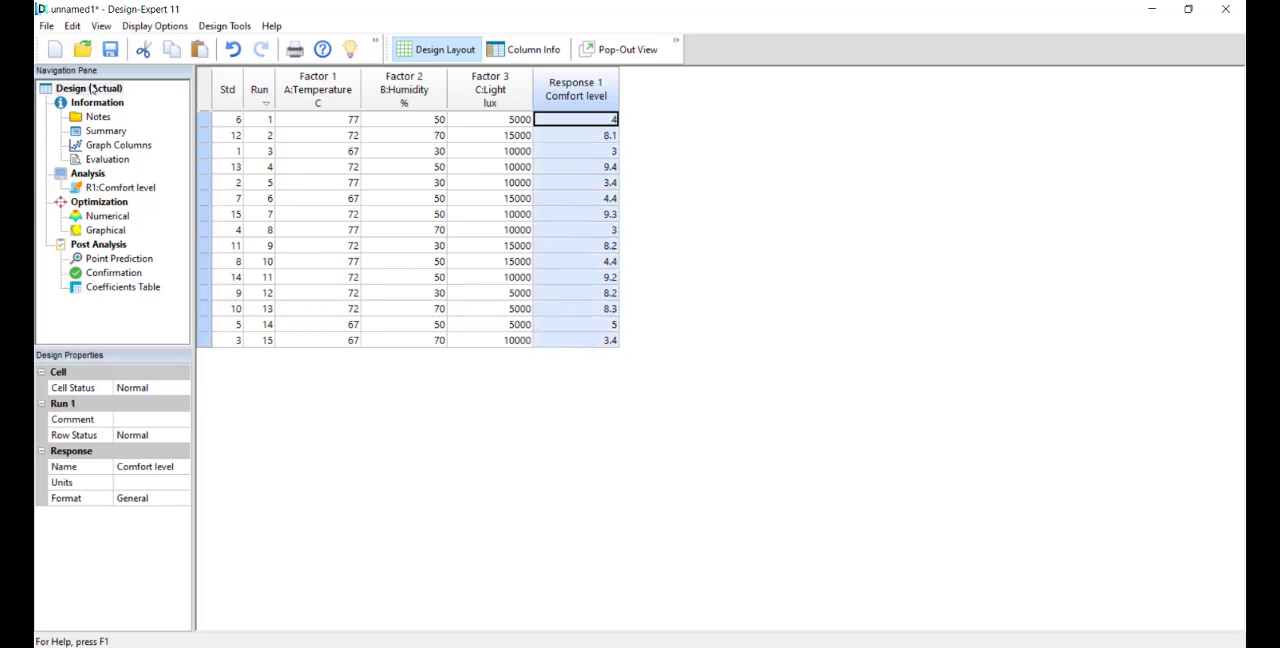
# Step: Save the design to the Desktop as a design file named BBD EXAMPLE
pyautogui.click(110, 49)
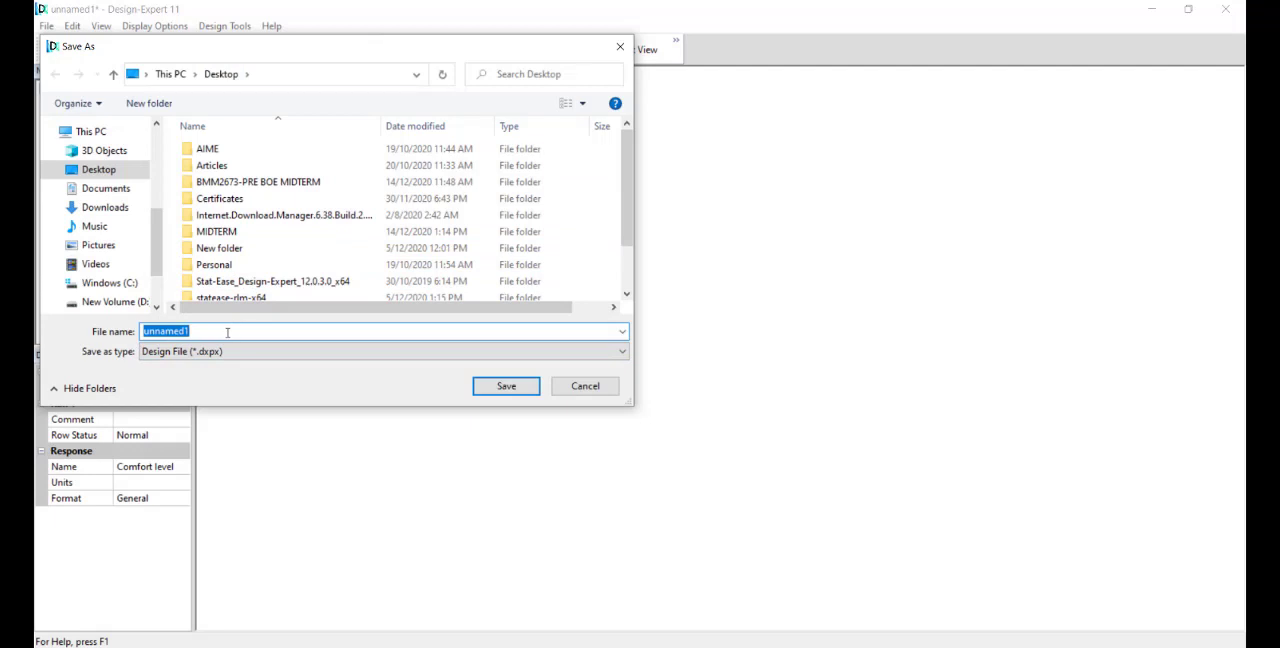
pyautogui.write('b')
pyautogui.press('BackSpace')
pyautogui.write('BBD EXAMPLE')
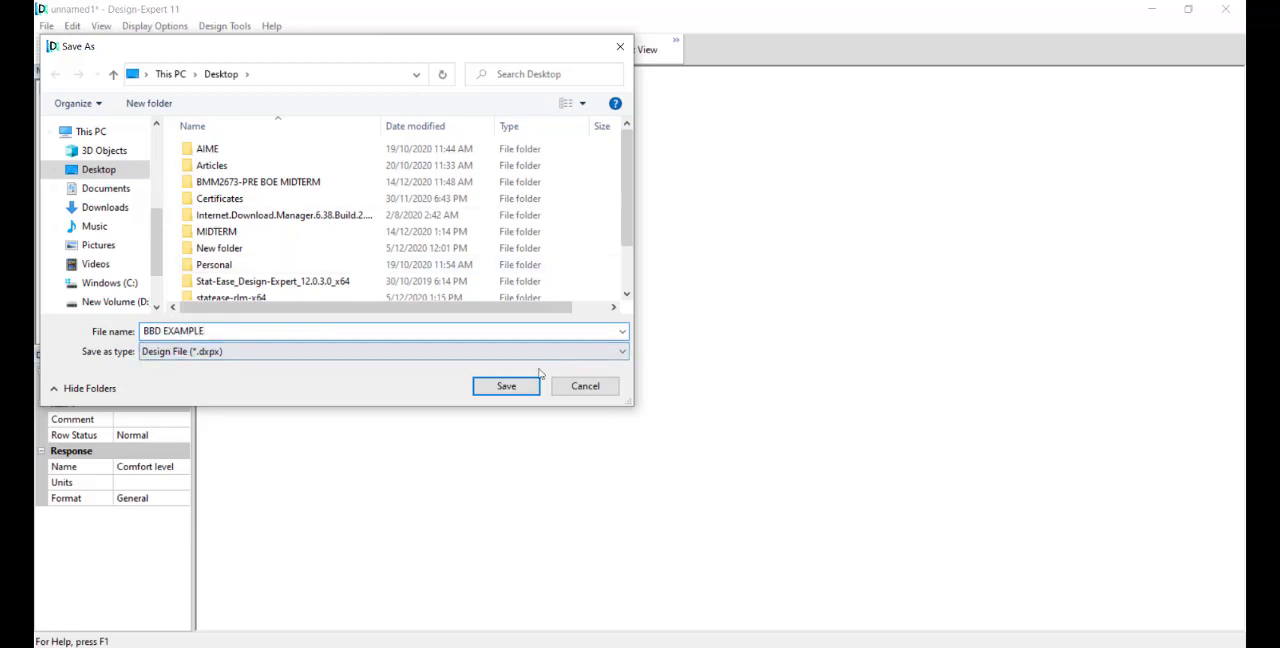
pyautogui.click(506, 385)
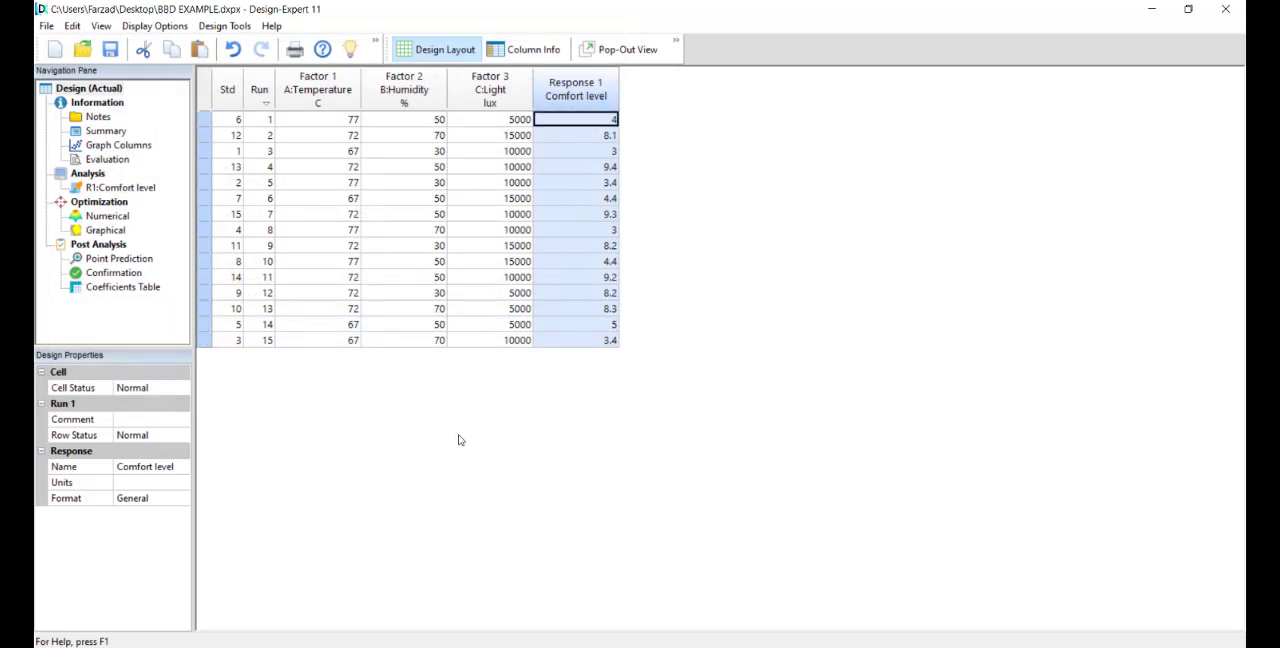
# Step: Review the design summary and the column graph of Comfort level against Temperature
pyautogui.click(106, 131)
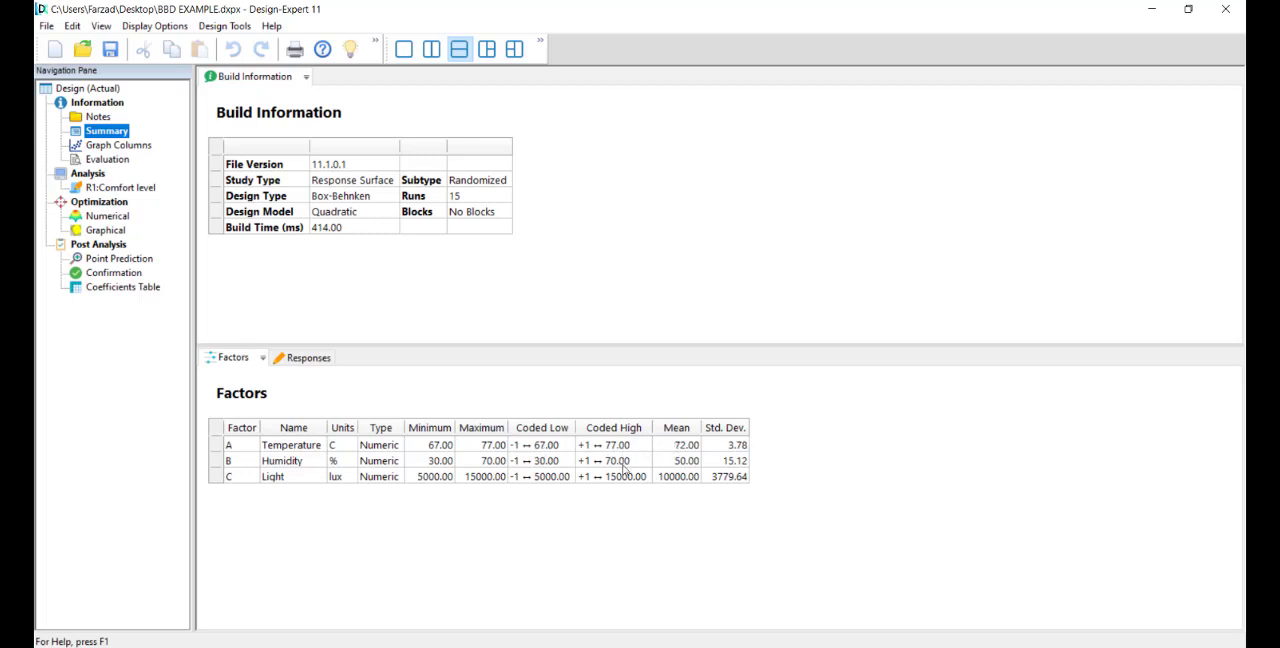
pyautogui.click(125, 148)
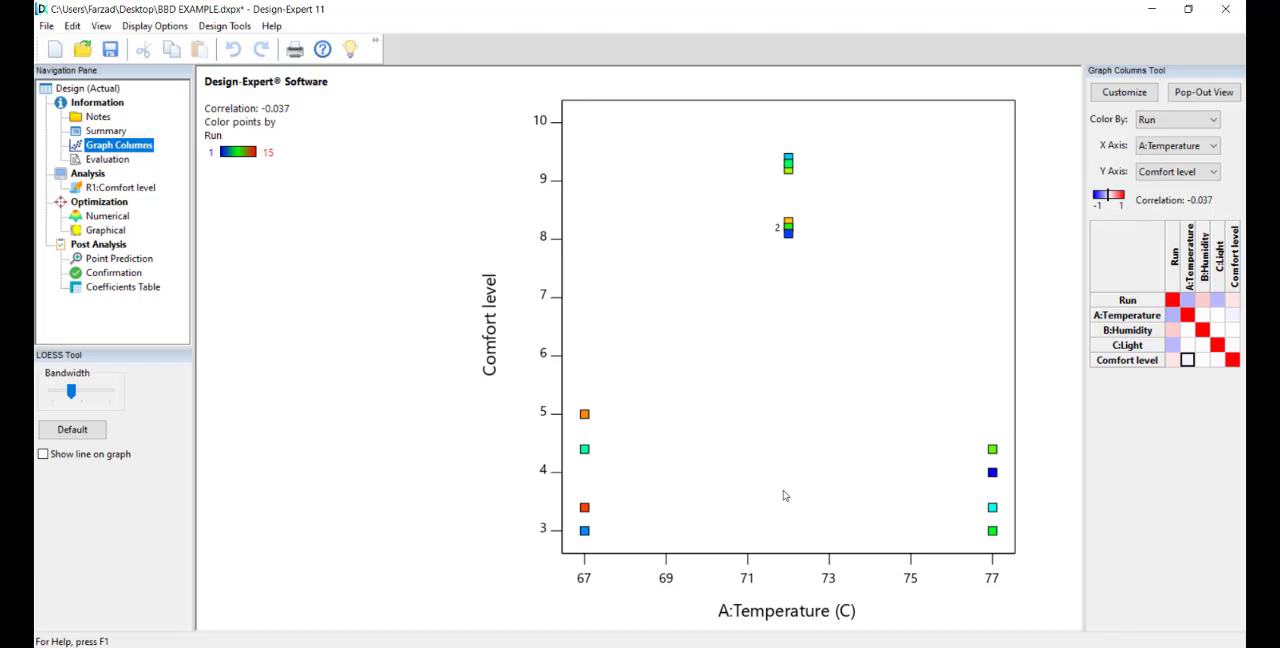
# Step: Open the design evaluation results, glance at the BBD EXAMPLE document in Word, and return to Design-Expert
pyautogui.click(108, 160)
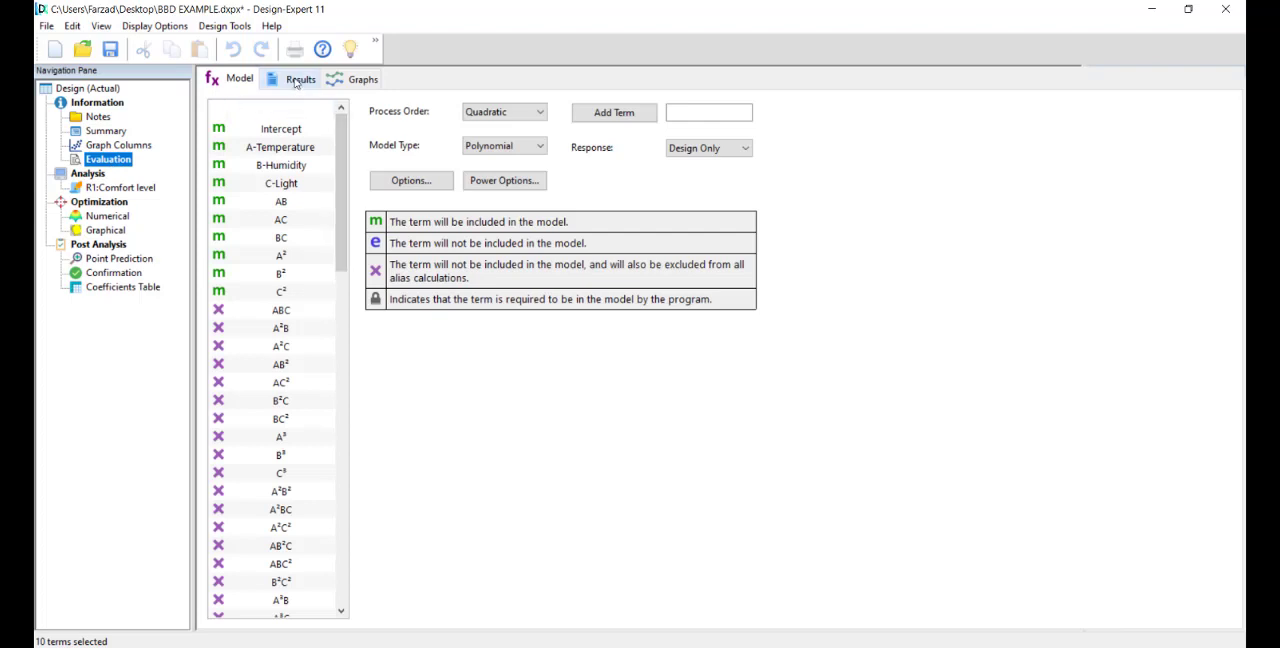
pyautogui.click(296, 80)
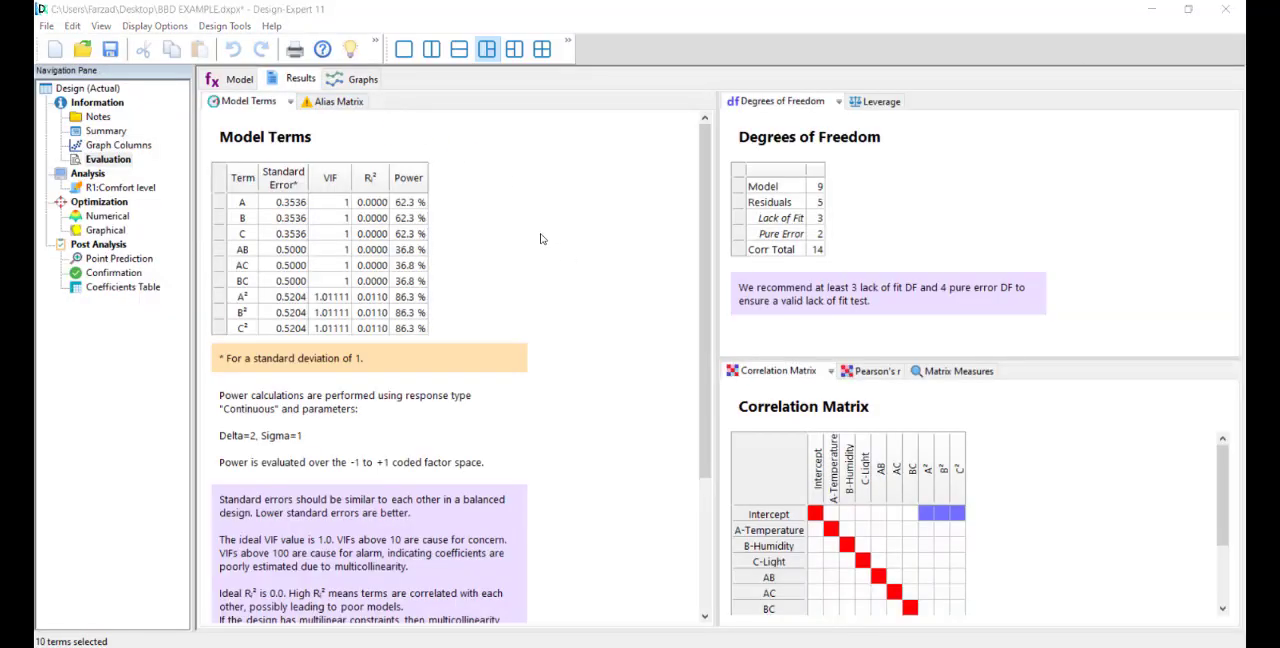
pyautogui.hotkey('alt', 'Tab')
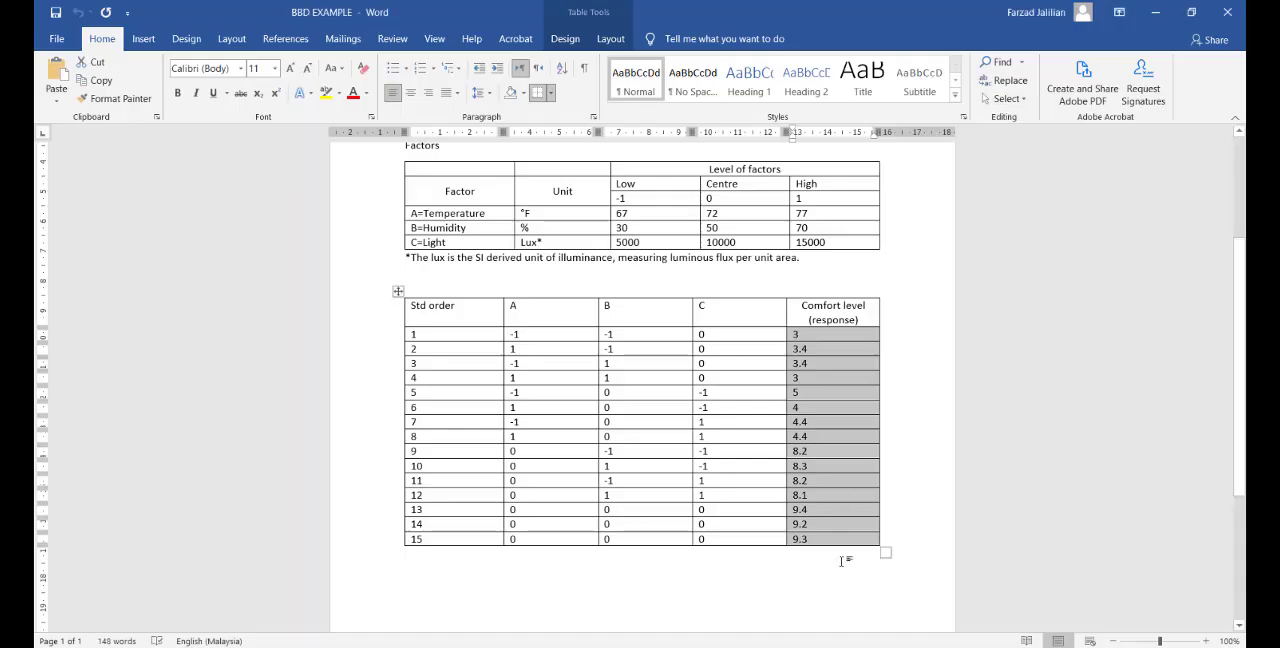
pyautogui.hotkey('alt', 'Tab')
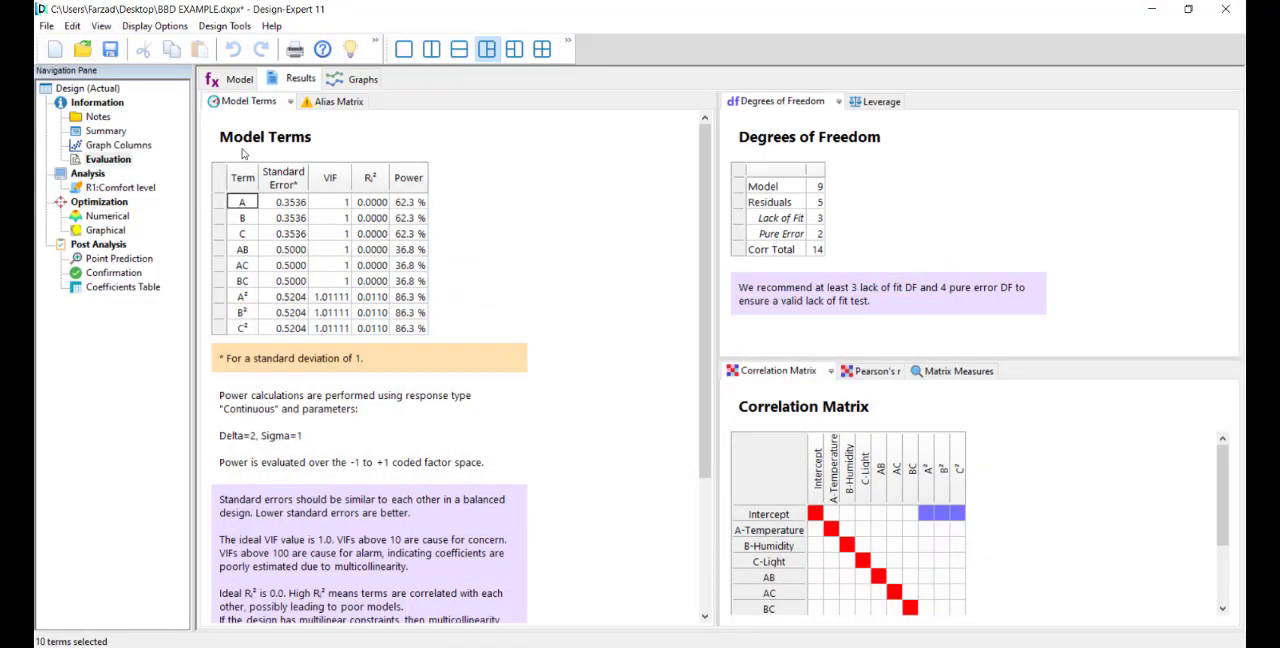
# Step: Examine the standard error, Ri² and power of each term in the Model Terms table, along with the guidance notes below it
pyautogui.click(279, 217)
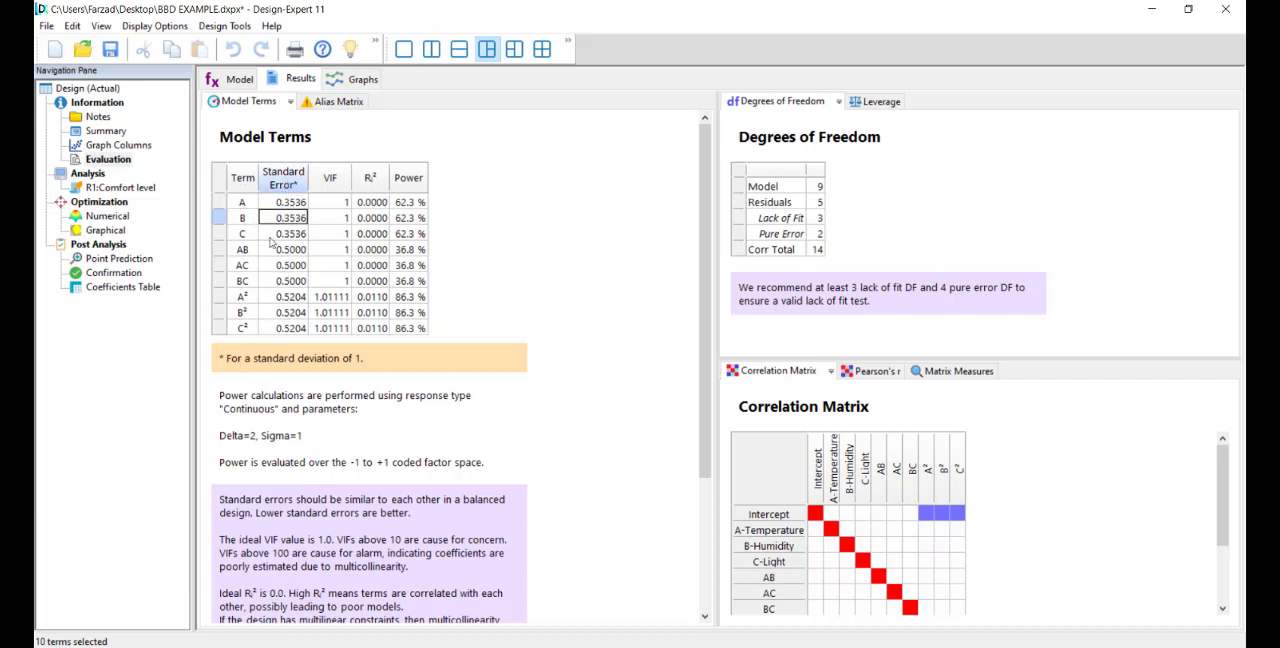
pyautogui.click(283, 184)
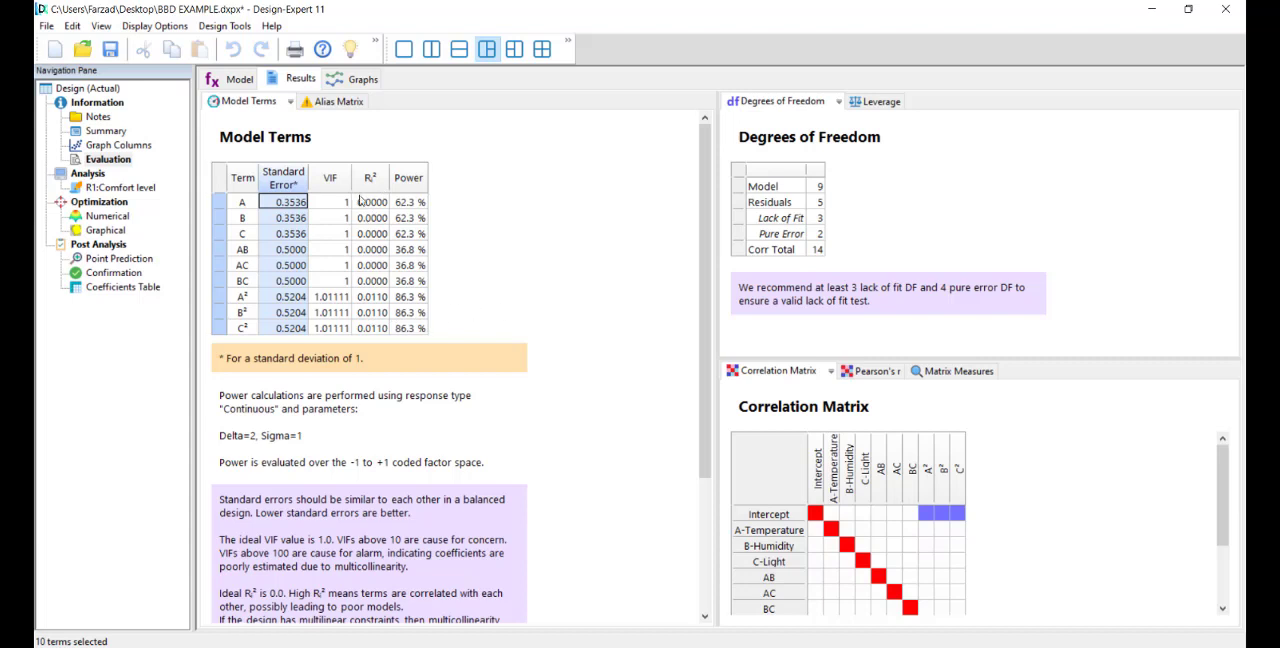
pyautogui.moveTo(370, 203); pyautogui.dragTo(373, 324)
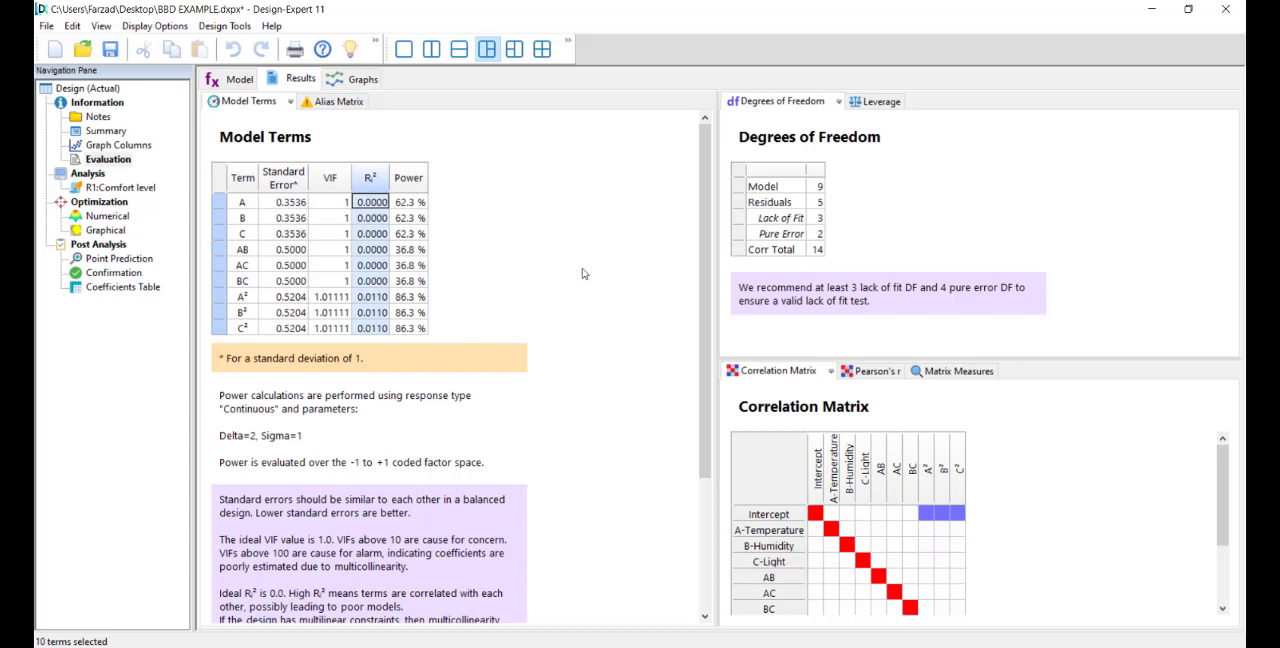
pyautogui.click(410, 203)
pyautogui.moveTo(413, 208); pyautogui.dragTo(425, 330)
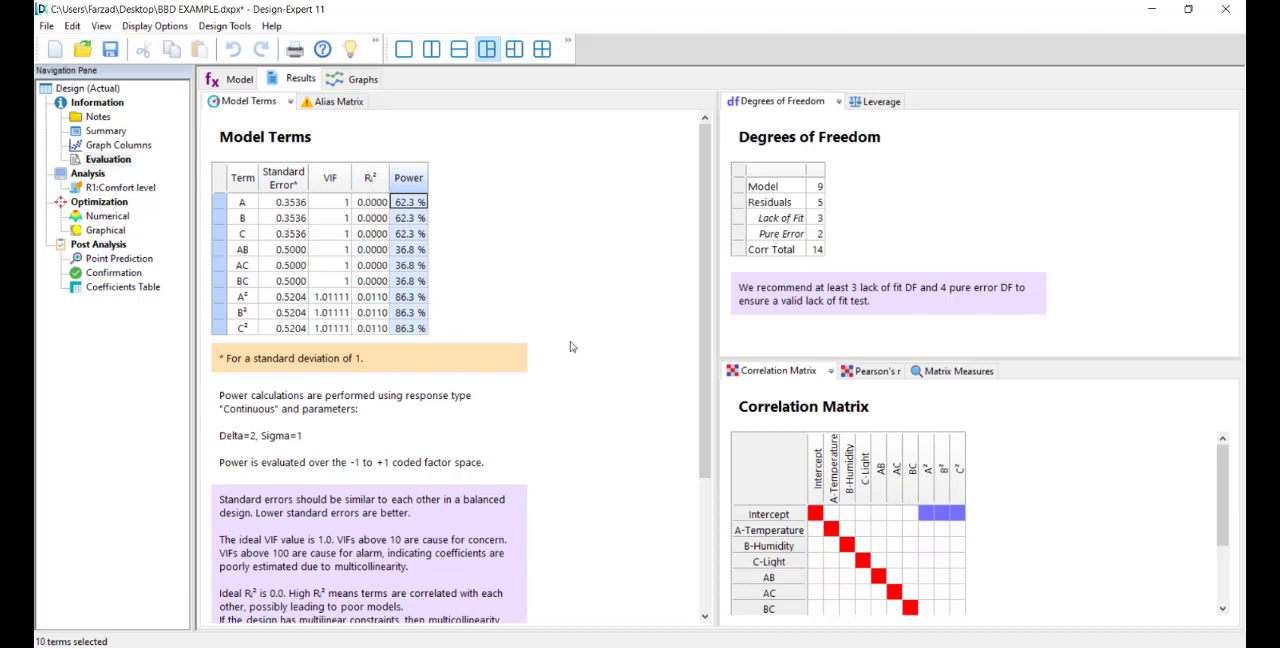
pyautogui.scroll(-3, 571, 347)
pyautogui.scroll(3, 569, 351)
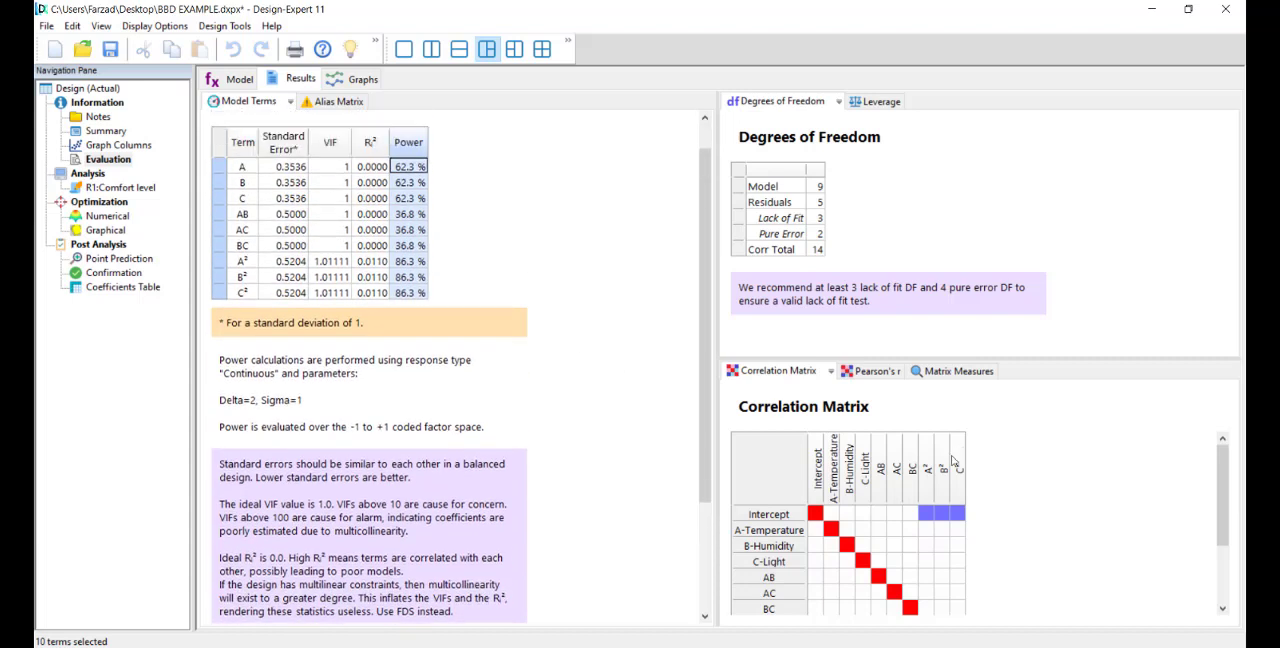
# Step: Enlarge the Correlation Matrix view and examine the correlations between all model terms, from the Intercept to C²
pyautogui.scroll(-3, 958, 456)
pyautogui.scroll(3, 925, 500)
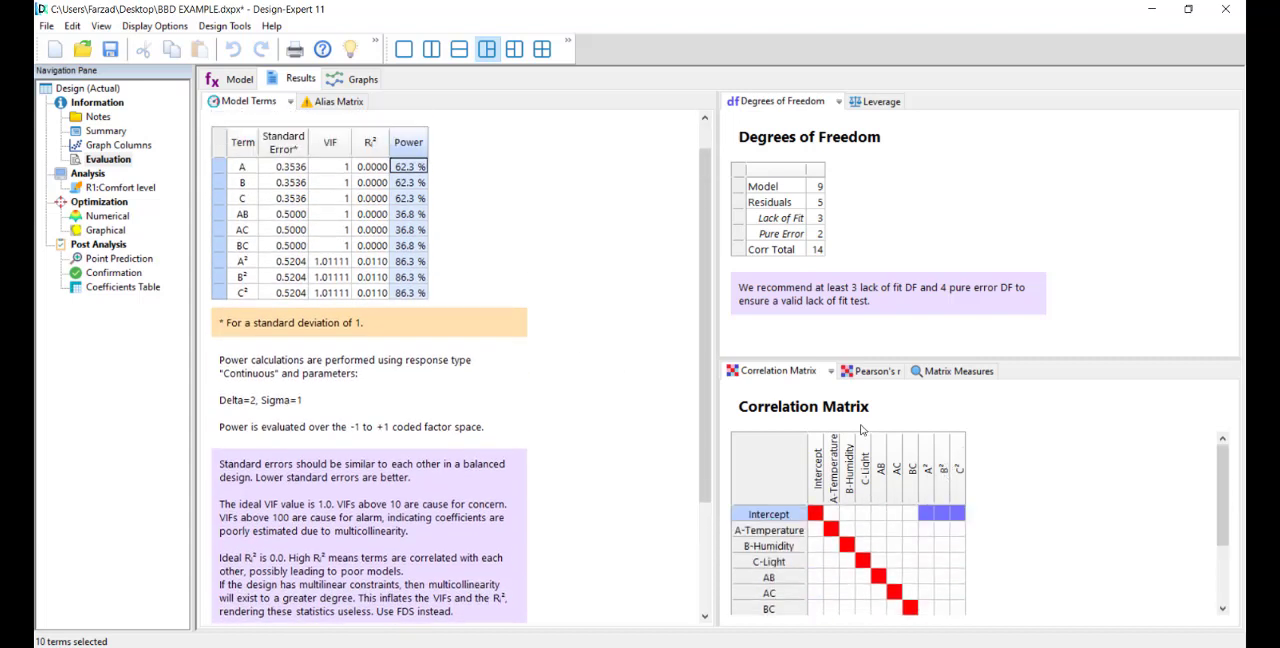
pyautogui.moveTo(866, 360); pyautogui.dragTo(866, 293)
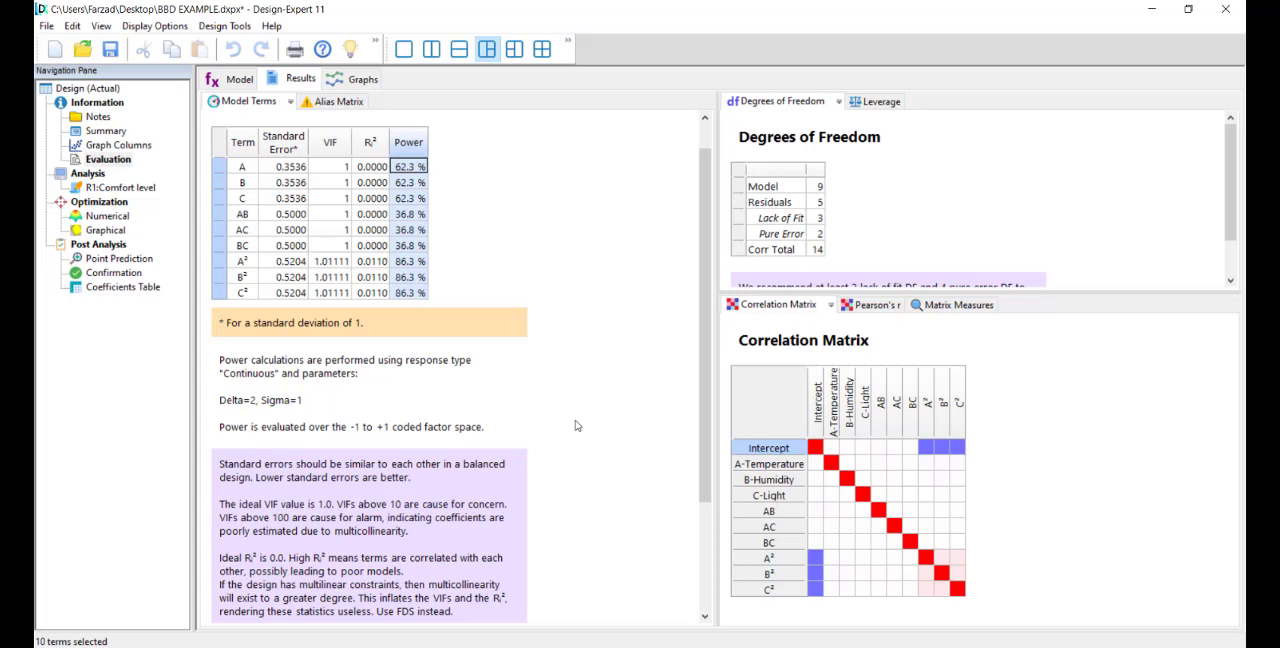
# Step: Open the FDS graph and read the mean standard error at several points along the curve, ending at an FDS of 0.80
pyautogui.click(360, 80)
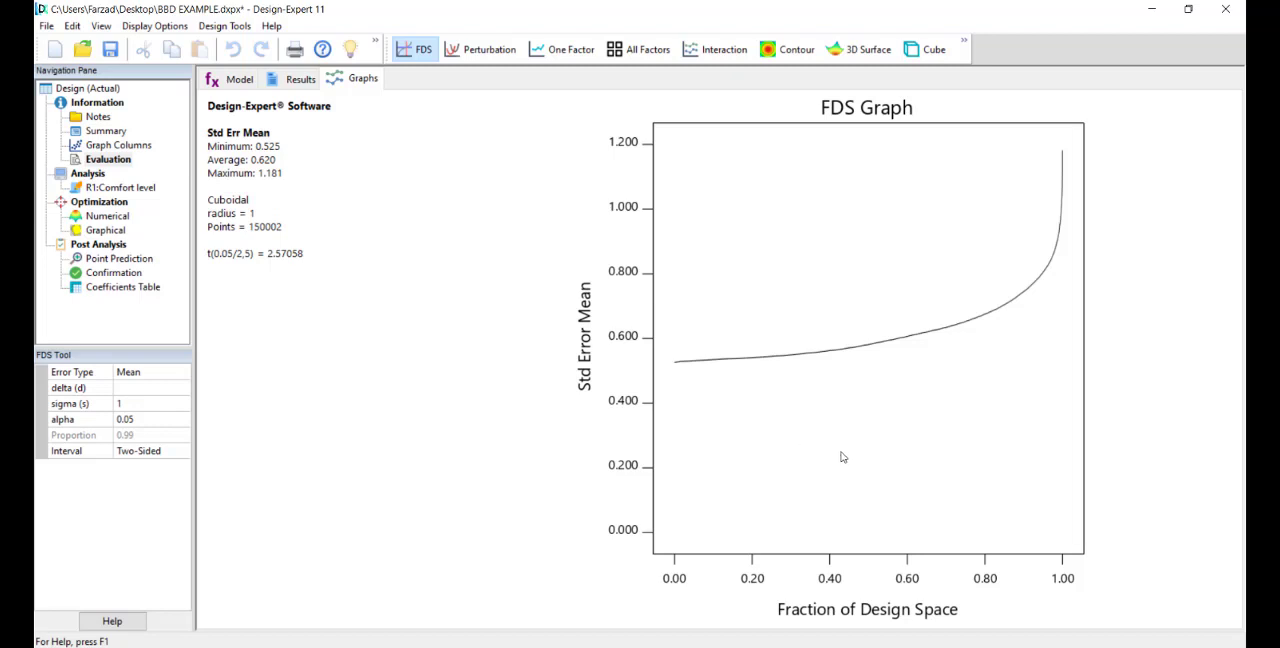
pyautogui.click(969, 320)
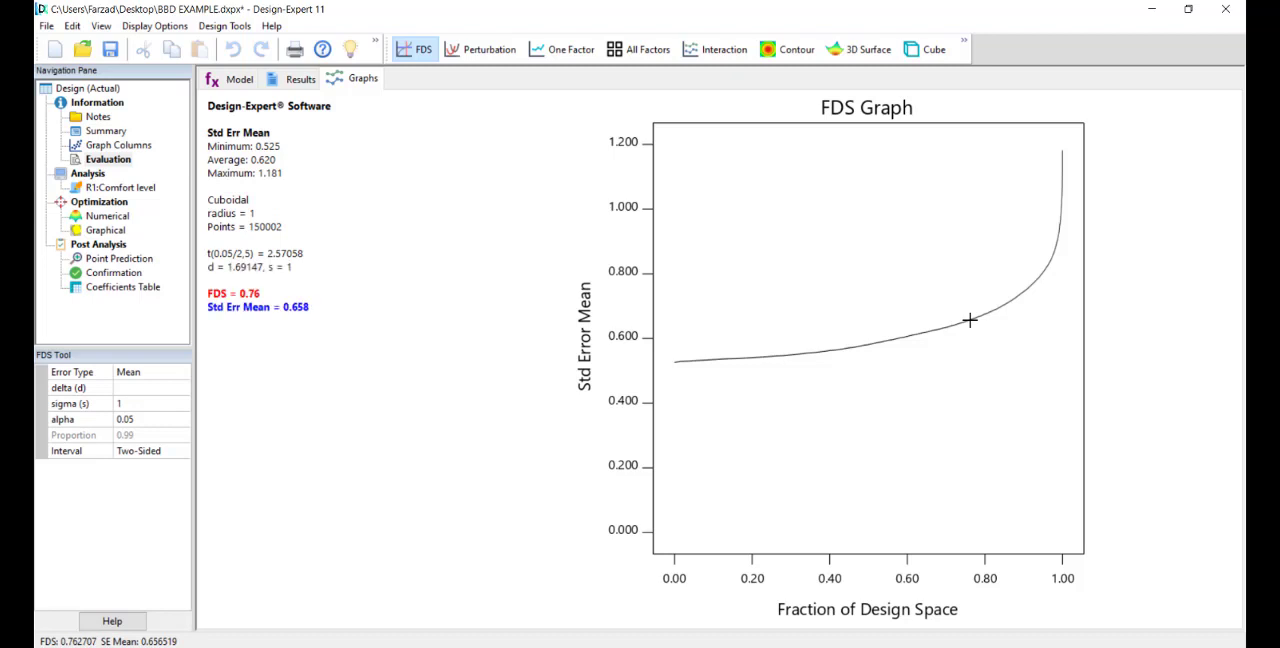
pyautogui.click(890, 343)
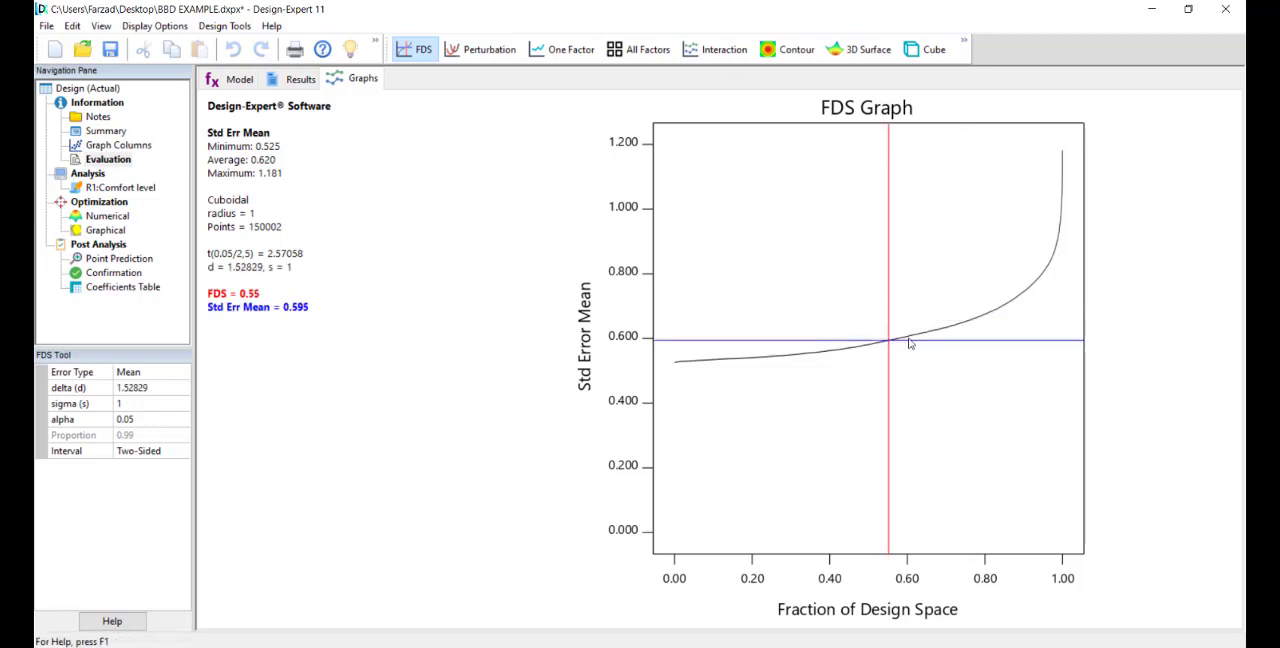
pyautogui.click(958, 324)
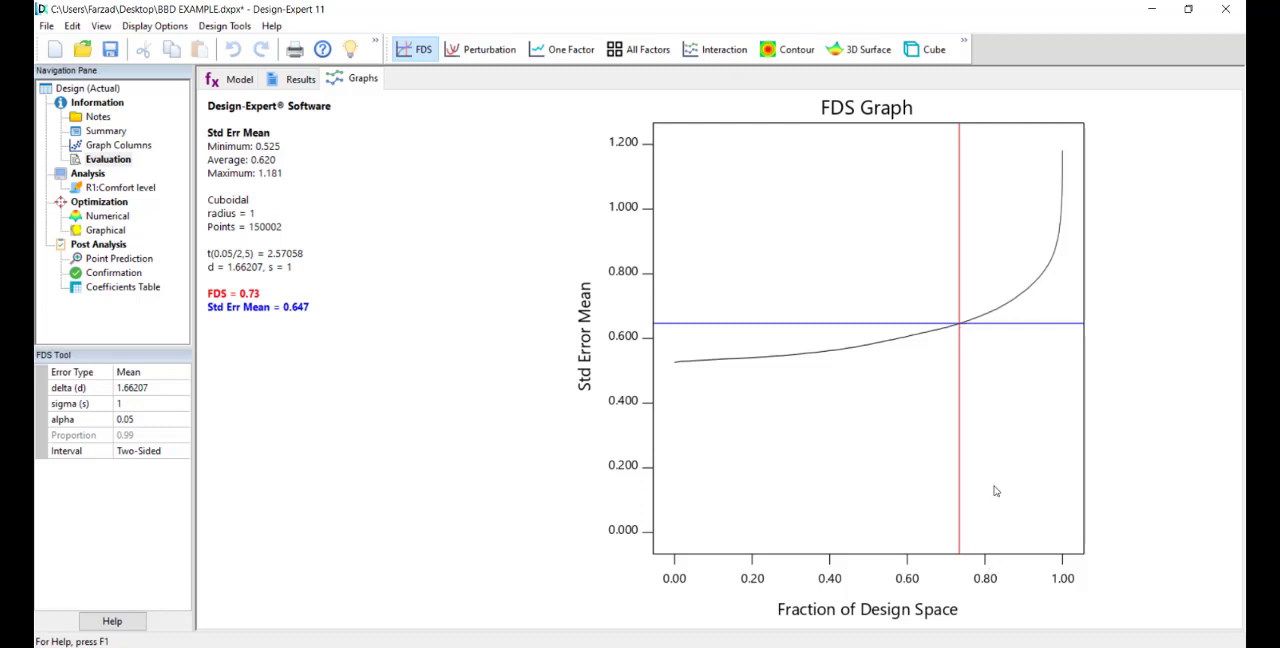
pyautogui.click(990, 312)
pyautogui.click(984, 316)
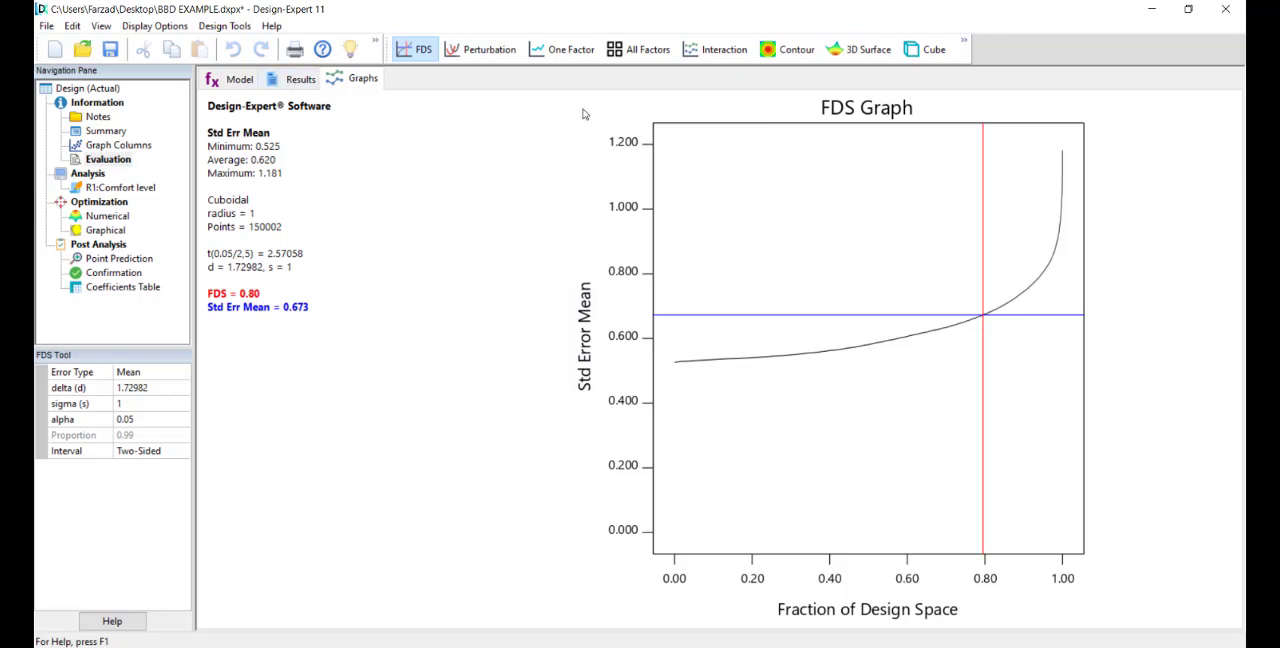
# Step: View the standard error of the design over Temperature and Humidity as a contour plot and as a 3D surface
pyautogui.click(776, 53)
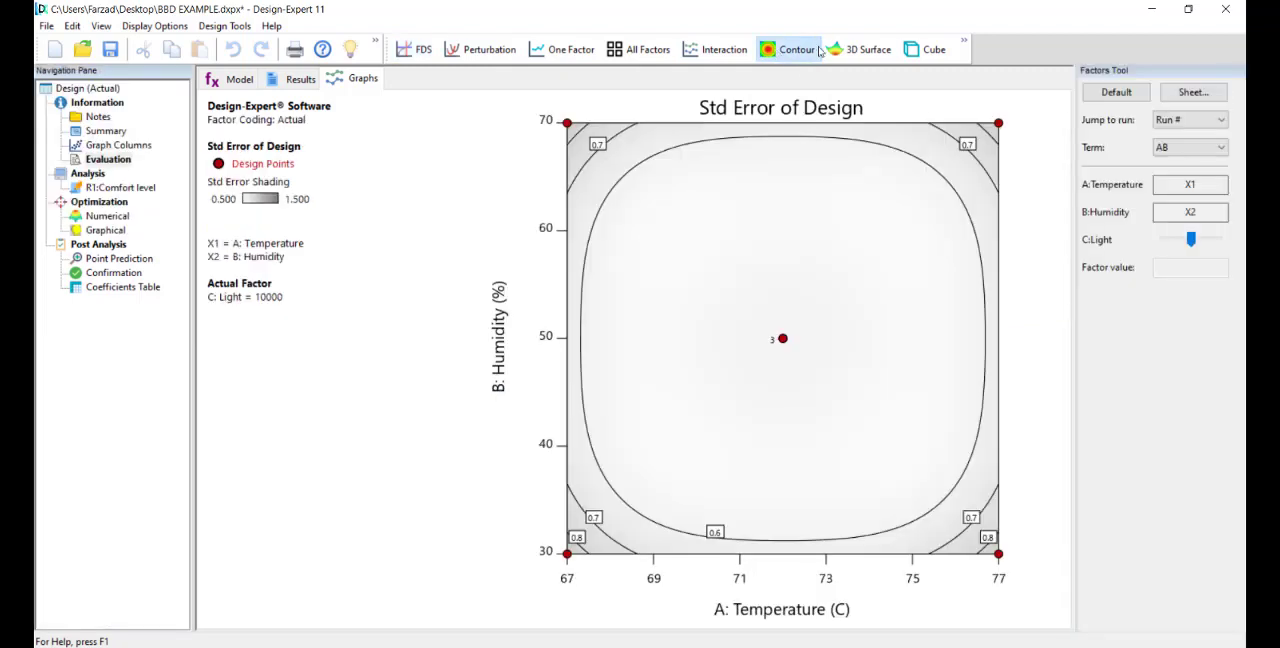
pyautogui.click(848, 53)
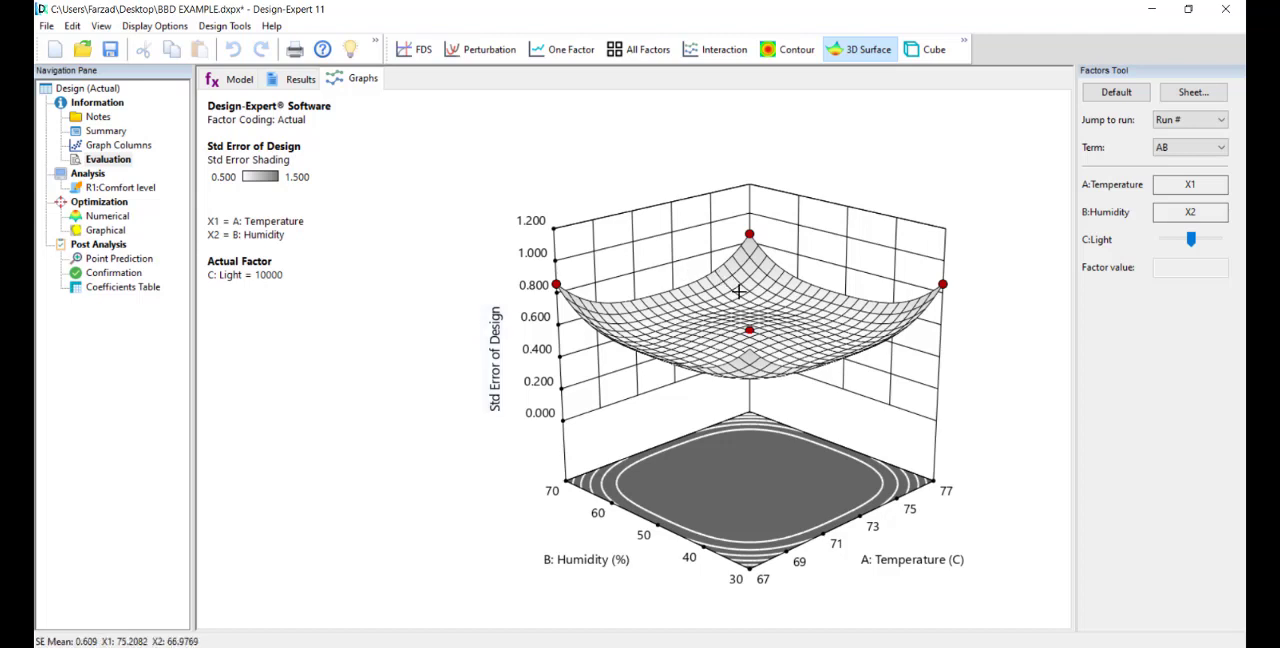
# Step: Open the Comfort level analysis without a transformation and examine the Quadratic model's predicted R² in the Fit Summary
pyautogui.click(106, 189)
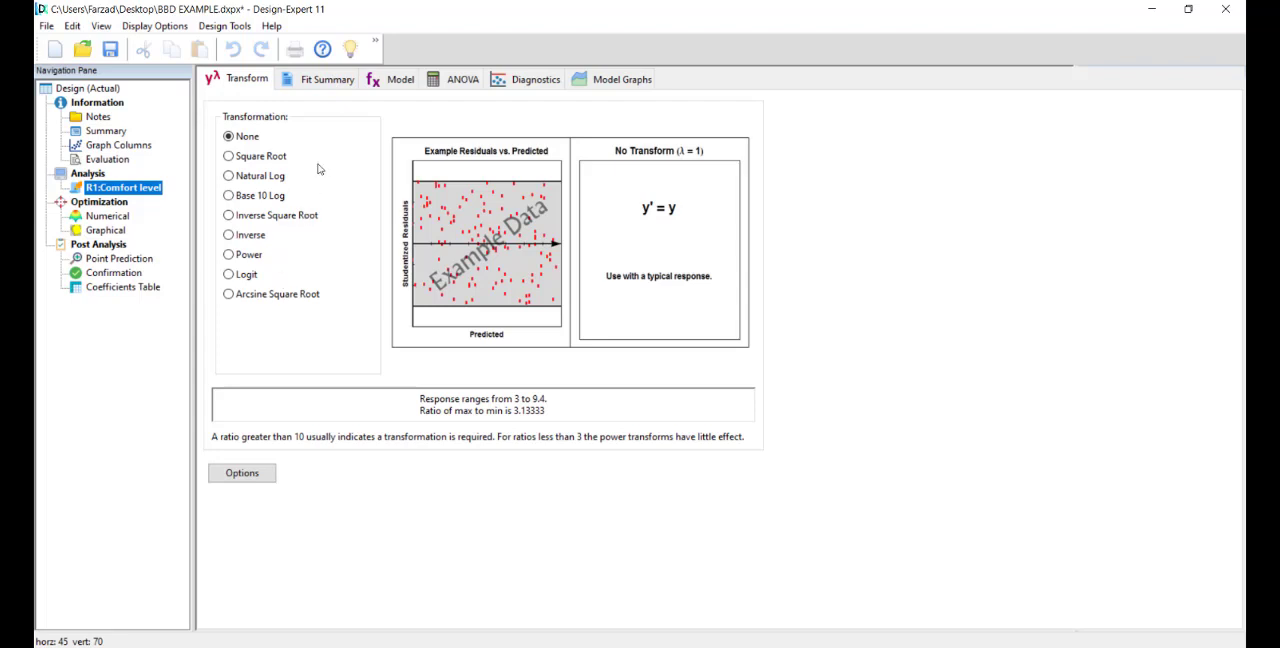
pyautogui.click(323, 86)
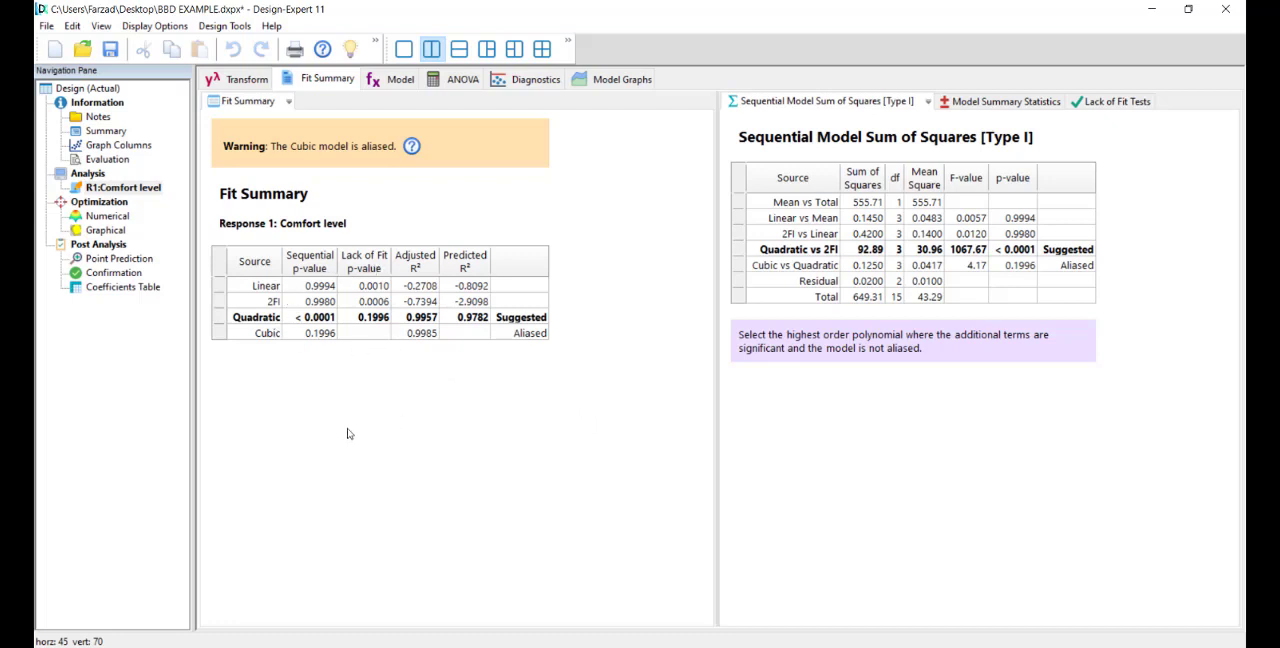
pyautogui.click(467, 320)
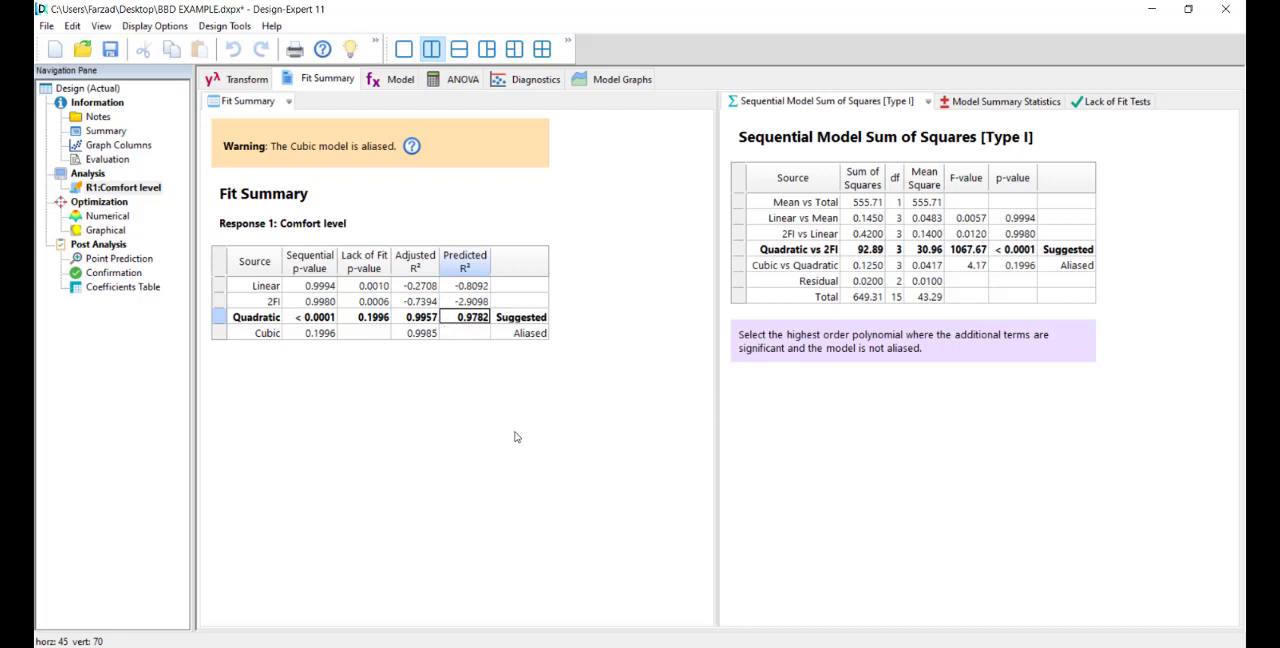
# Step: Review the Model Summary Statistics and the Quadratic row of the Lack of Fit Tests for Comfort level
pyautogui.click(982, 103)
pyautogui.click(1093, 104)
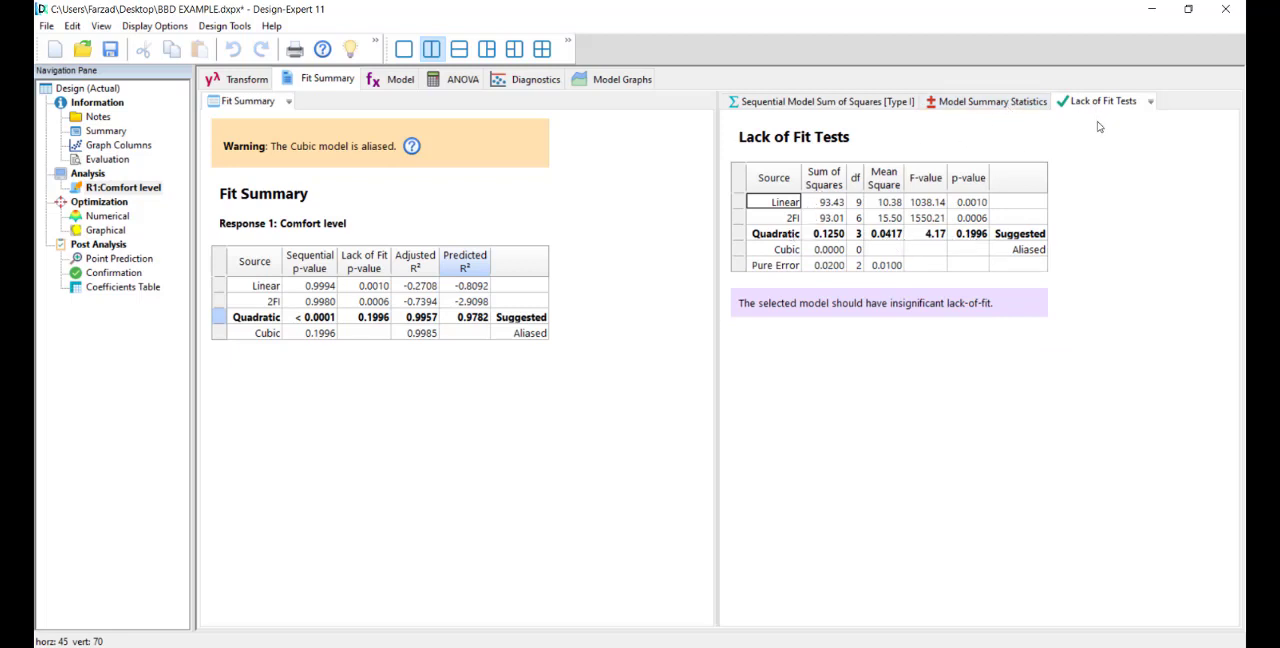
pyautogui.click(779, 236)
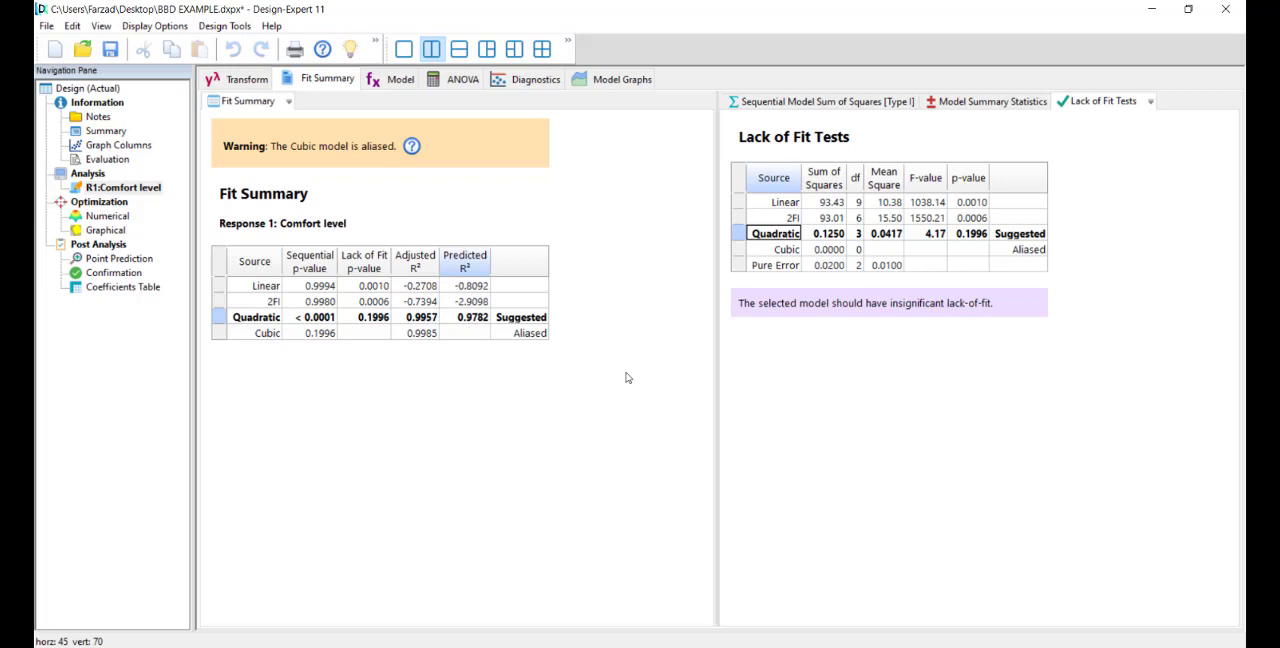
pyautogui.click(627, 306)
# Step: Preview the terms of a Cubic model for Comfort level and set the process order back to Quadratic
pyautogui.click(390, 82)
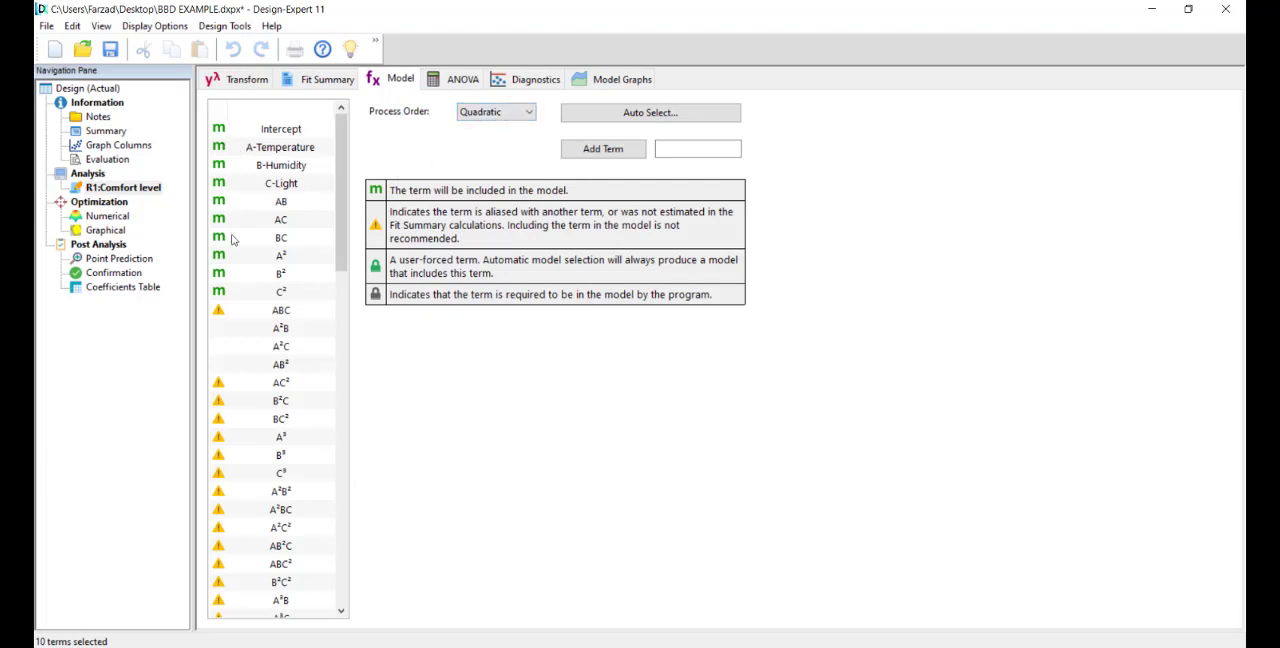
pyautogui.click(482, 116)
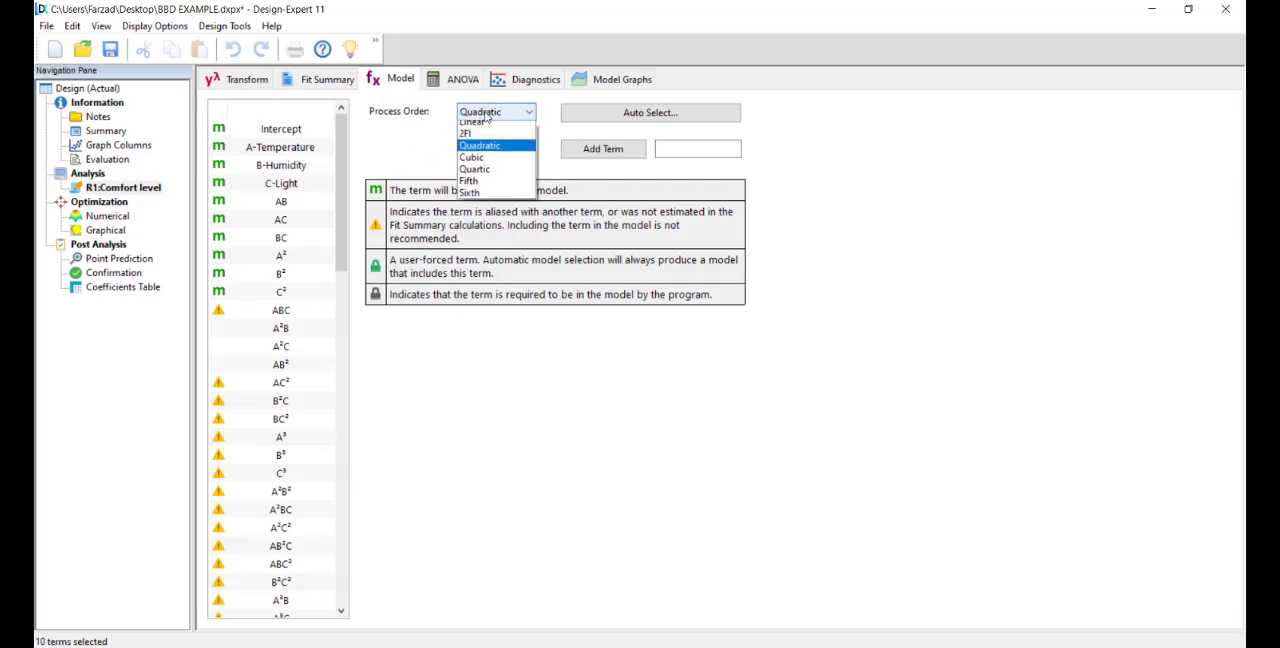
pyautogui.click(487, 199)
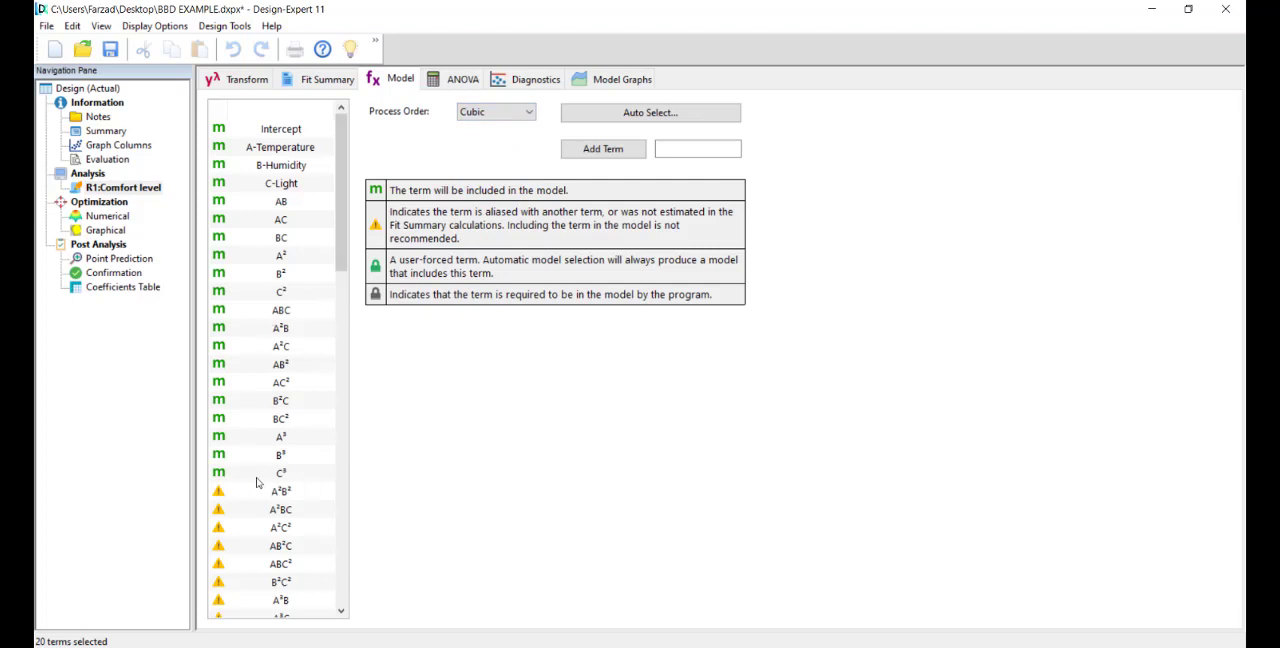
pyautogui.click(505, 114)
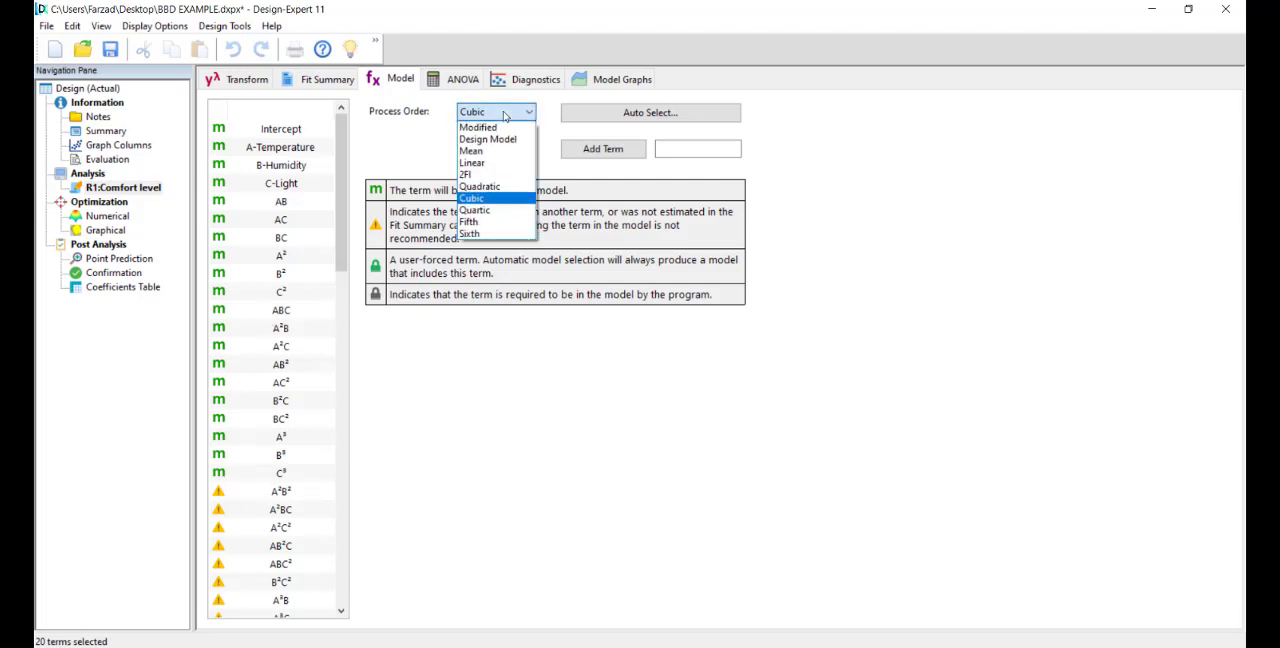
pyautogui.click(498, 187)
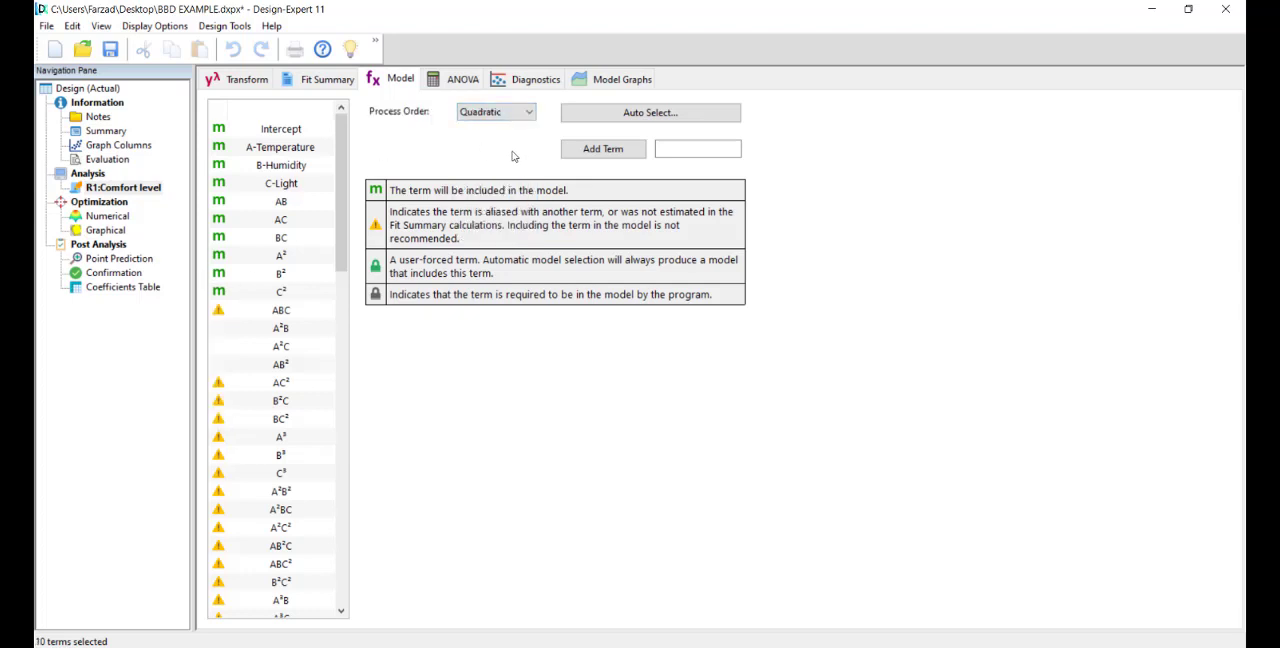
# Step: Generate the ANOVA for the quadratic Comfort level model and check the significance of the Model and Lack of Fit rows
pyautogui.click(455, 80)
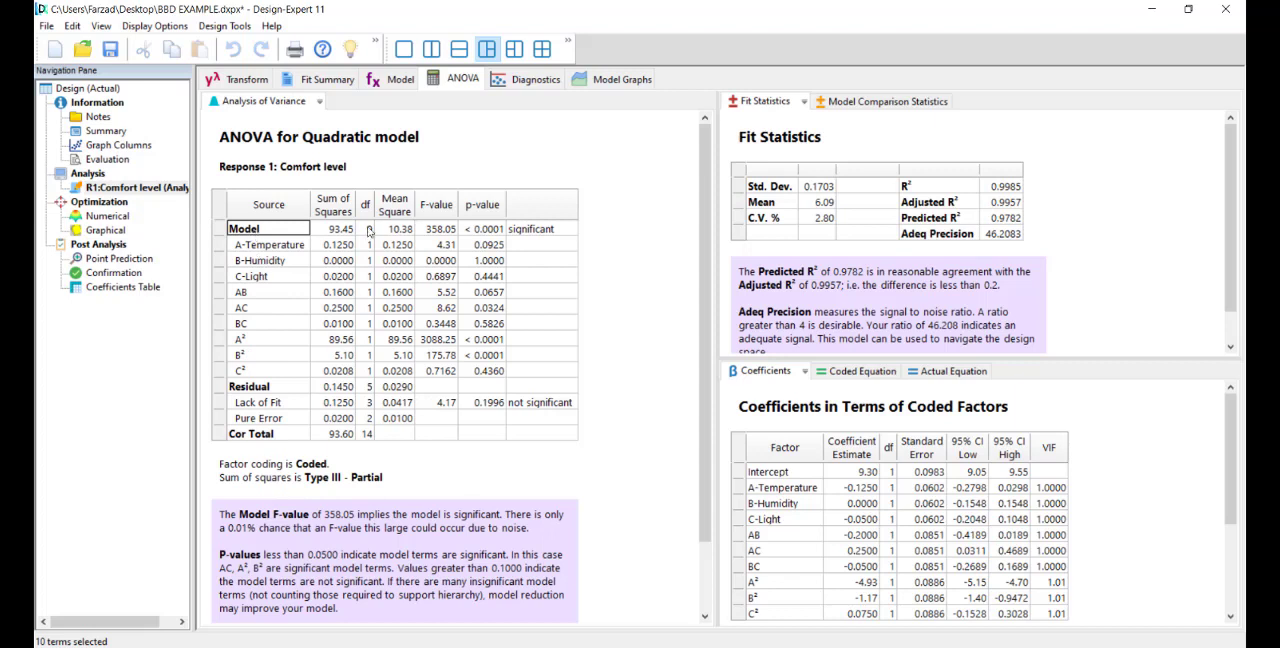
pyautogui.click(533, 232)
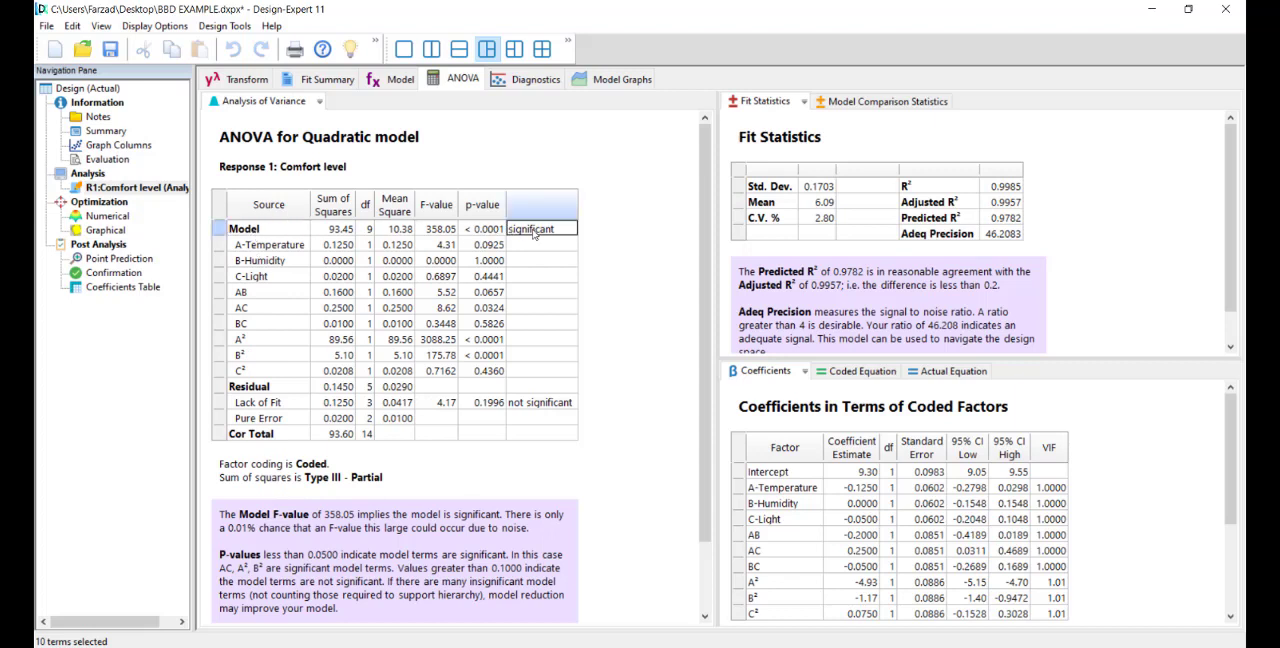
pyautogui.scroll(-1, 541, 349)
pyautogui.click(524, 368)
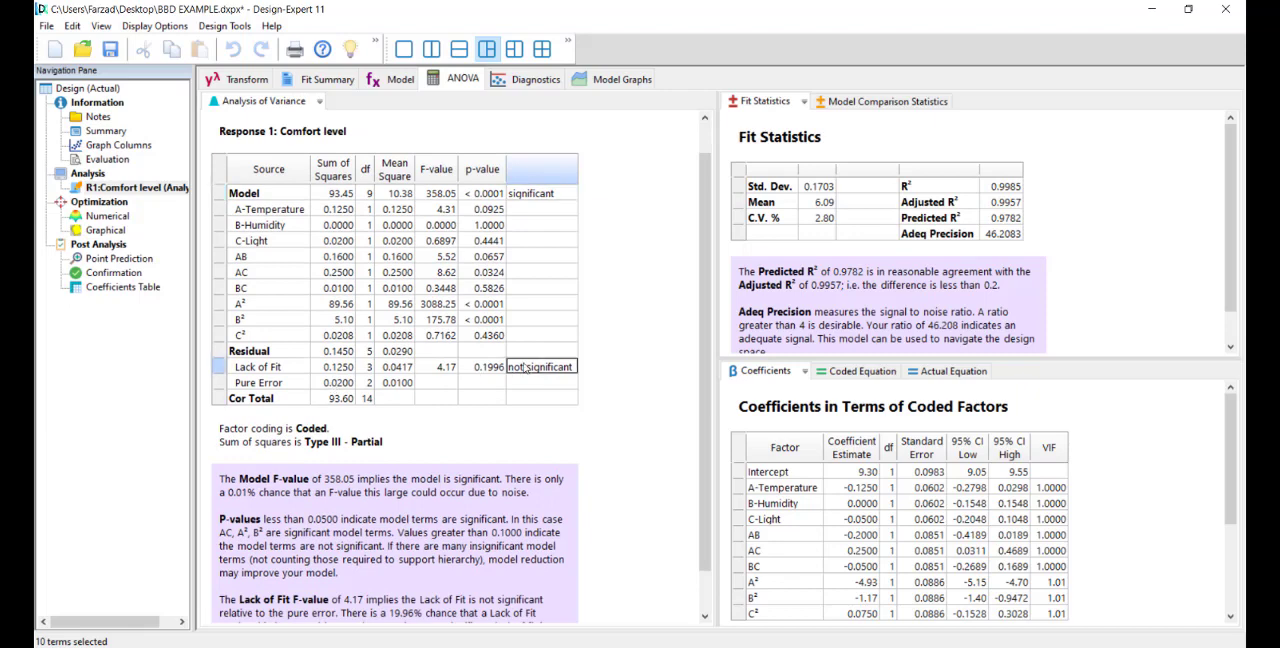
pyautogui.click(539, 197)
pyautogui.click(535, 372)
# Step: Examine the Temperature and Humidity p-values, the interaction terms AB to BC and the squared terms A² to C² in the ANOVA table
pyautogui.click(478, 226)
pyautogui.click(479, 210)
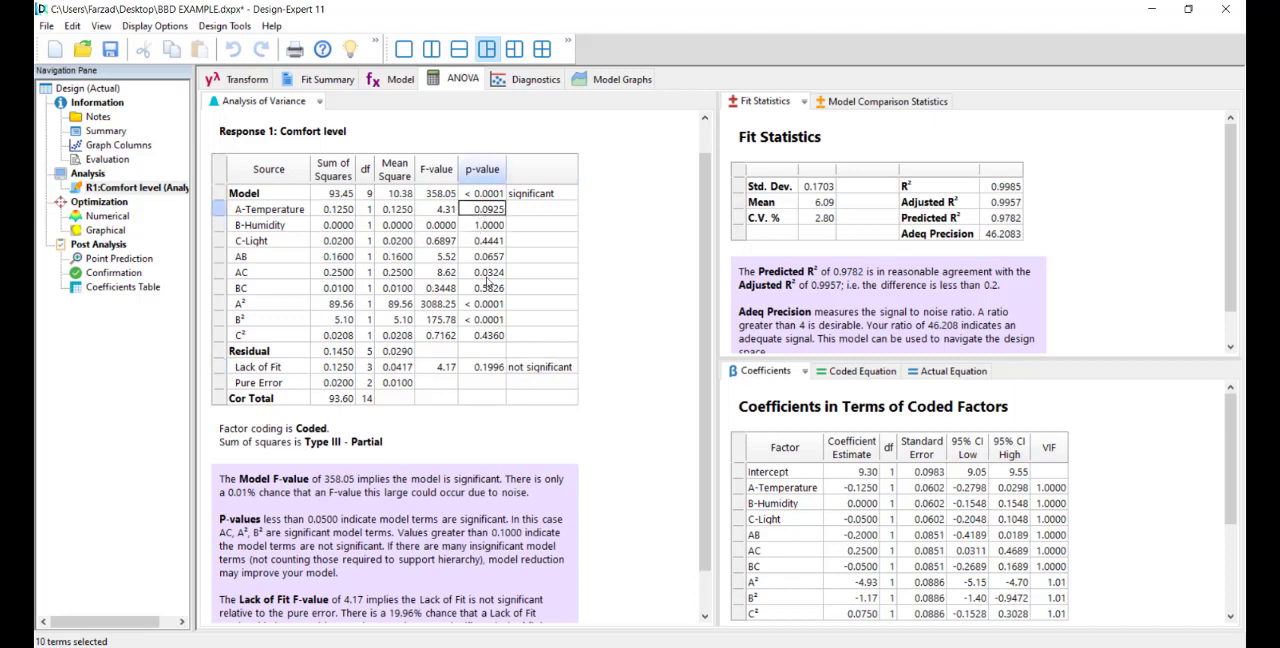
pyautogui.scroll(-1, 421, 474)
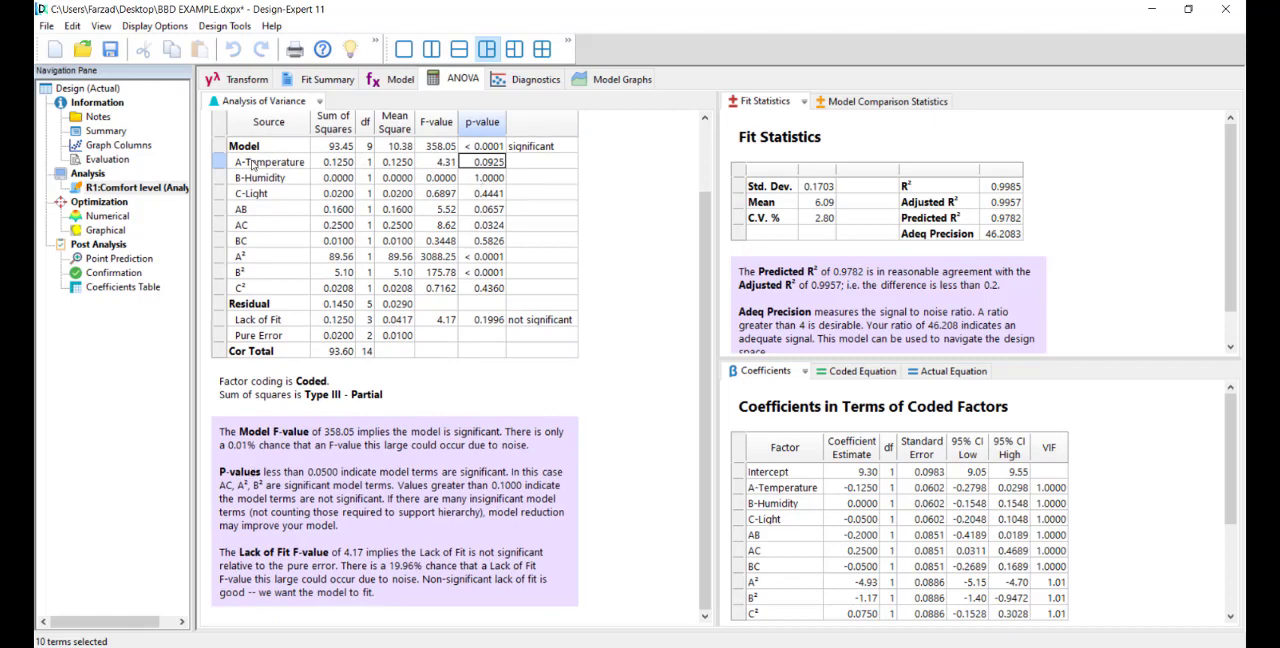
pyautogui.moveTo(252, 168); pyautogui.dragTo(255, 245)
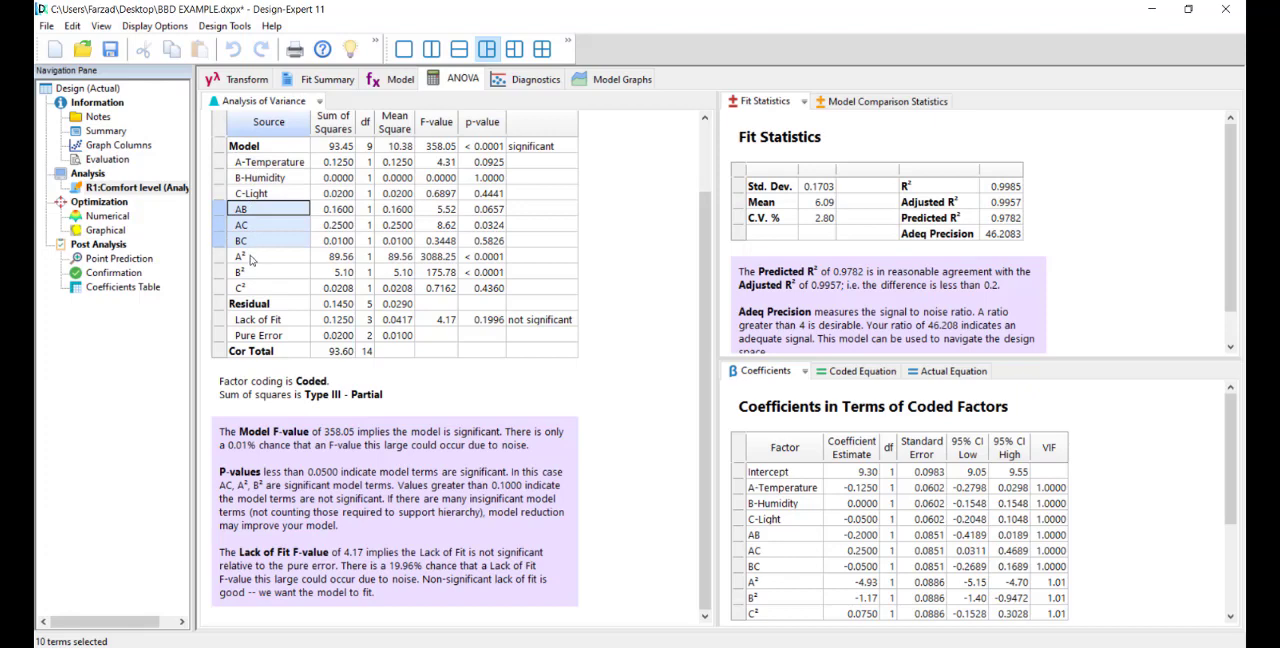
pyautogui.moveTo(254, 268); pyautogui.dragTo(256, 293)
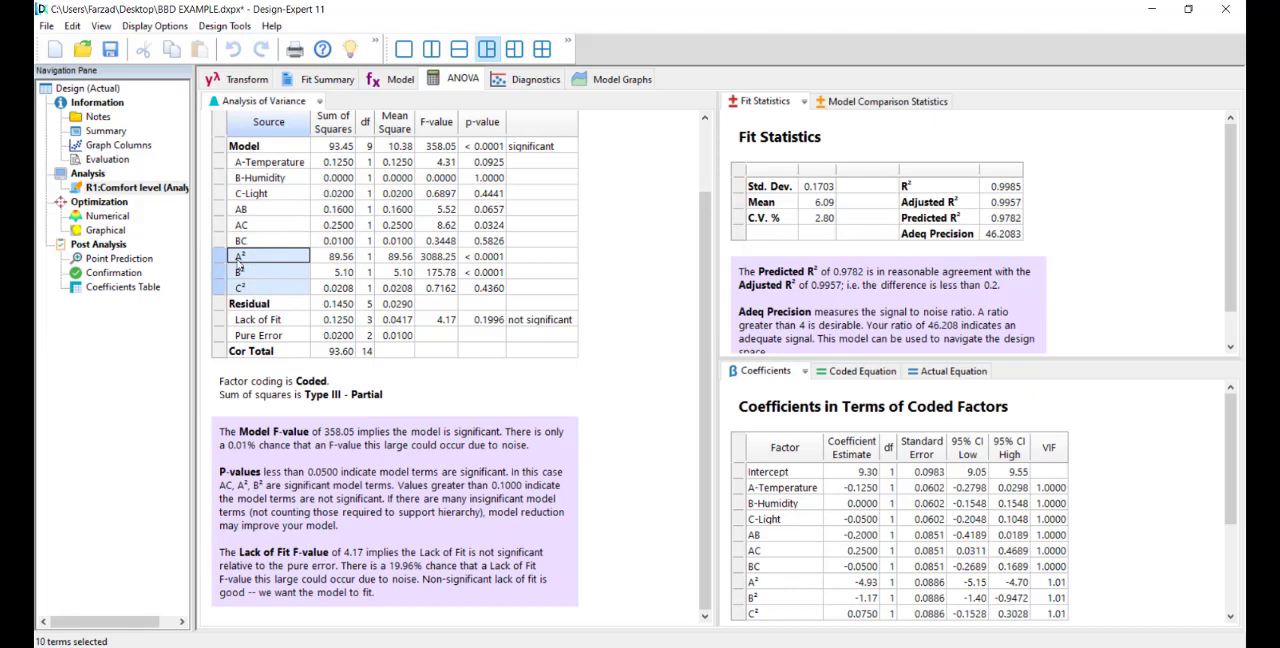
pyautogui.click(281, 290)
pyautogui.click(256, 260)
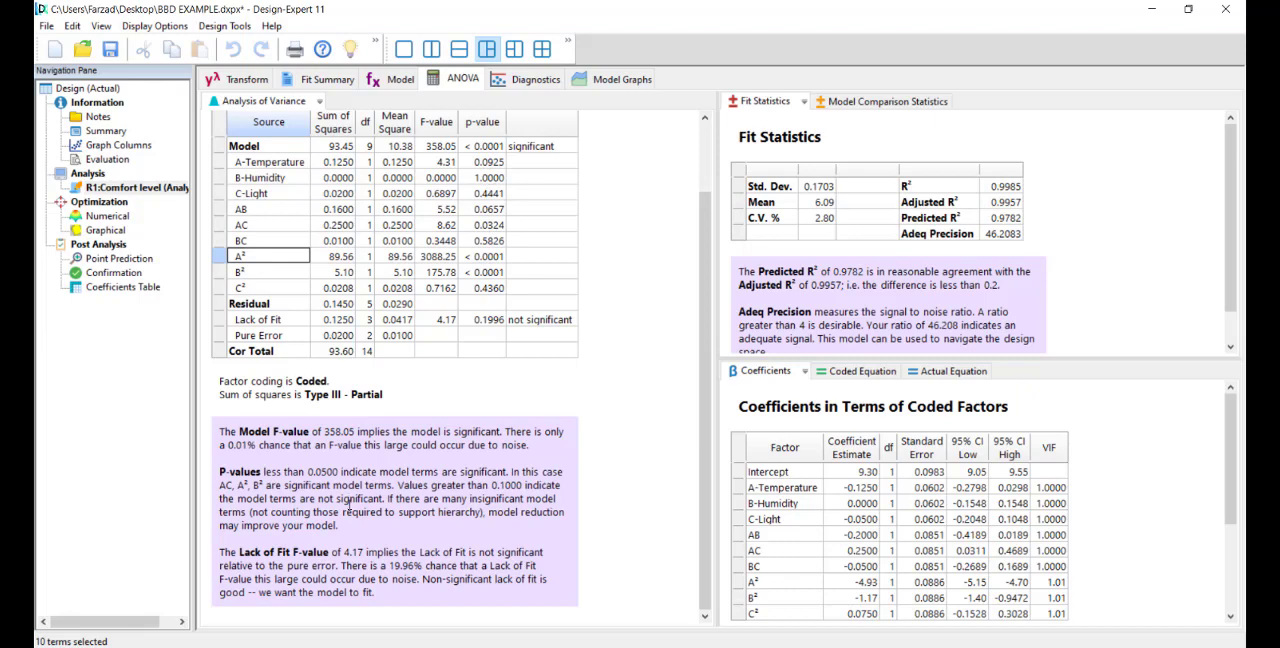
# Step: Compare the ANOVA p-values of terms A-Temperature to BC with the 0.0500 significance threshold given in the notes
pyautogui.moveTo(307, 471); pyautogui.dragTo(344, 471)
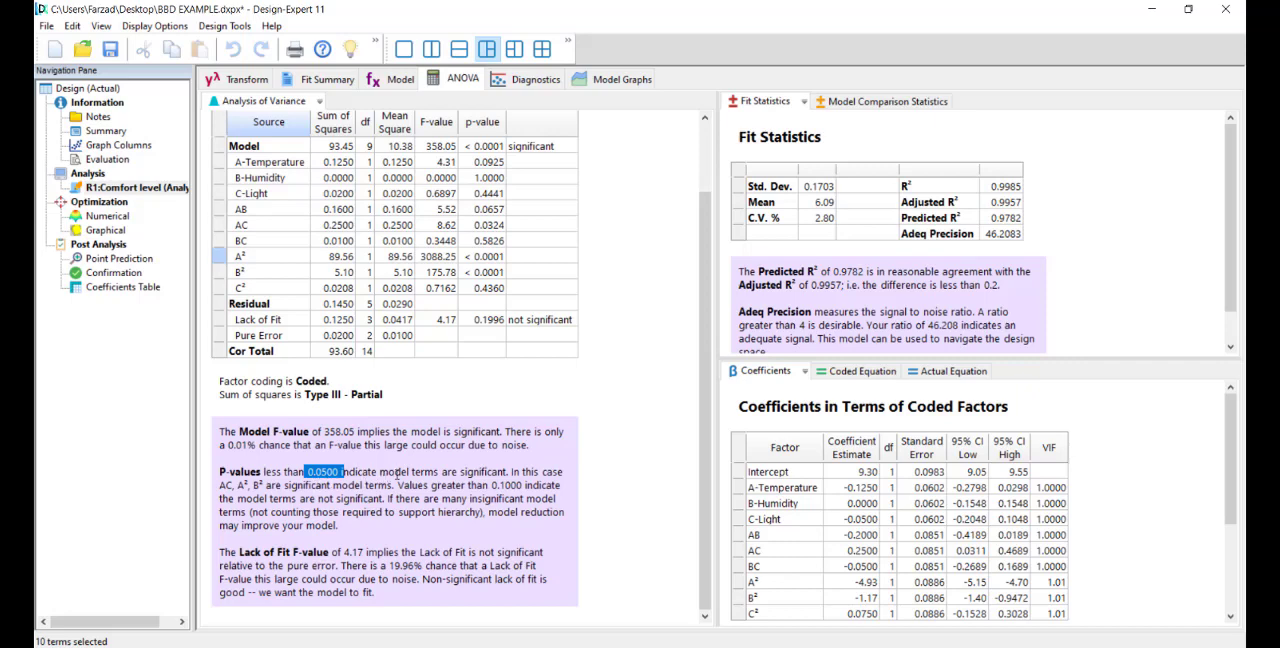
pyautogui.click(398, 471)
pyautogui.moveTo(490, 162); pyautogui.dragTo(491, 243)
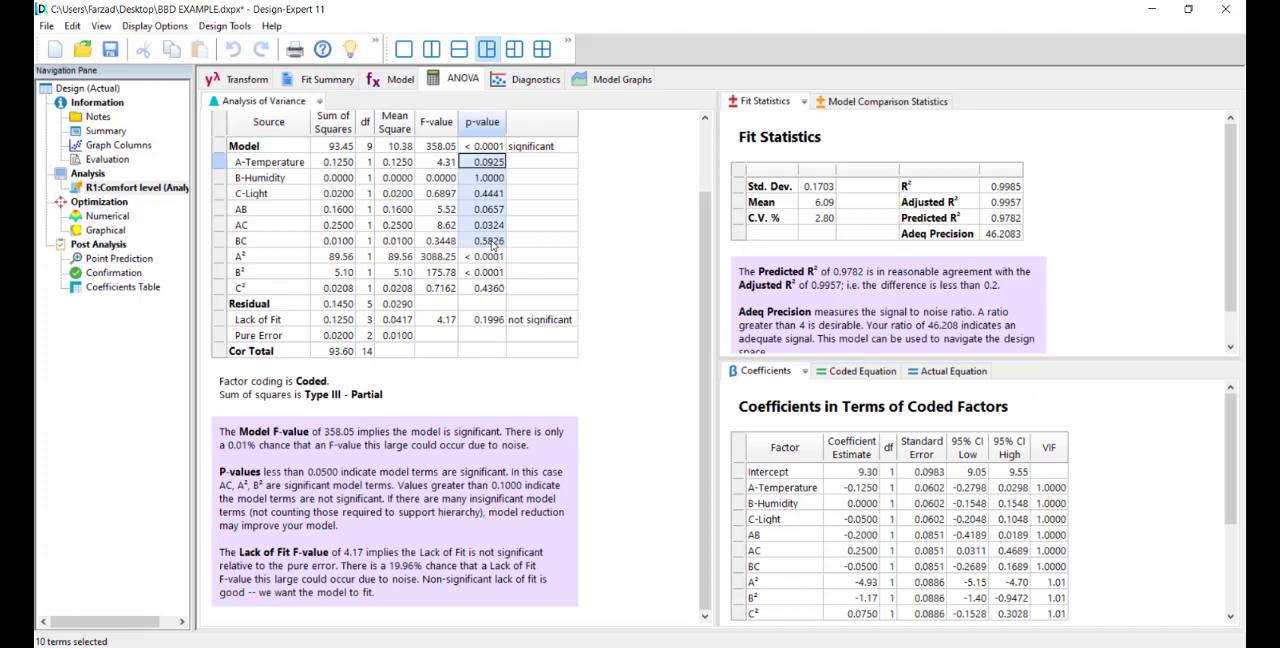
pyautogui.moveTo(479, 246); pyautogui.dragTo(478, 246)
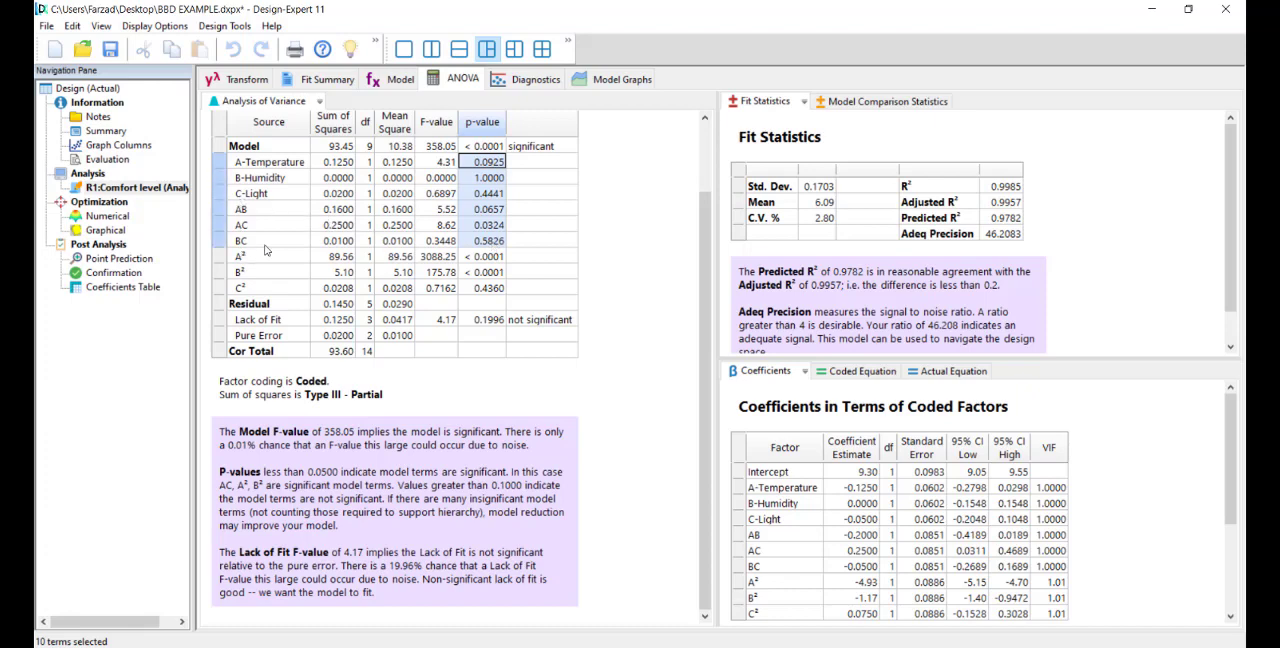
pyautogui.click(472, 212)
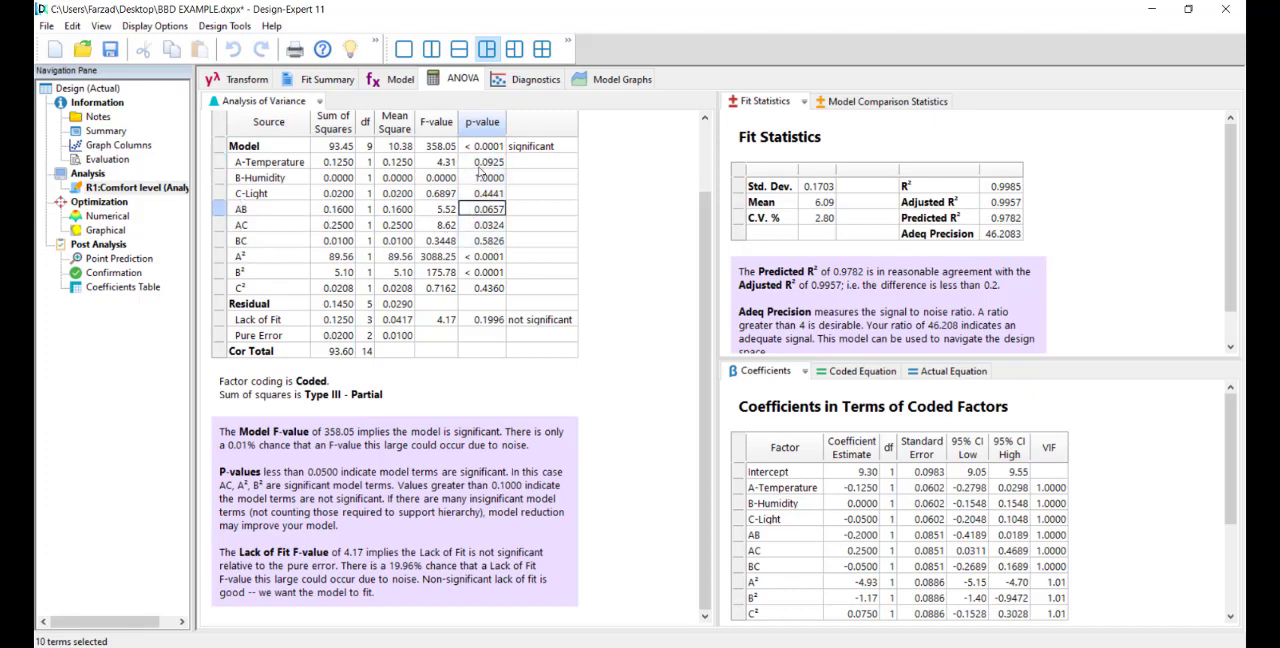
pyautogui.click(486, 178)
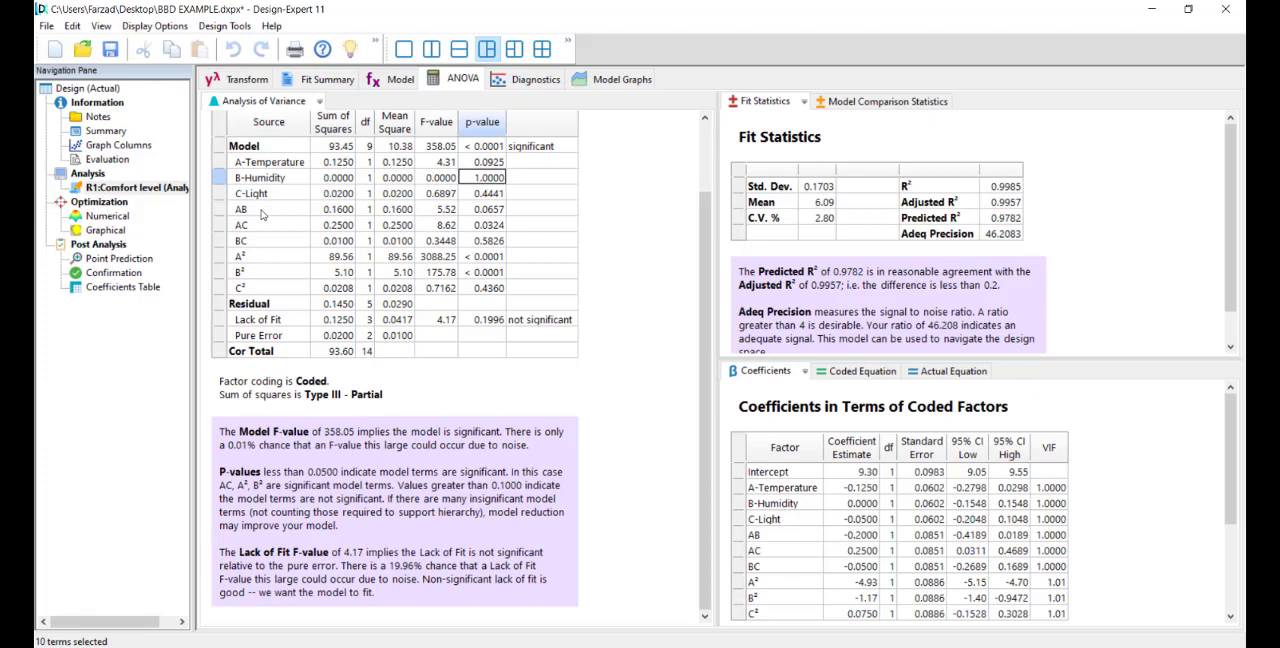
# Step: Review the A-Temperature, B-Humidity, AC and AB terms in the ANOVA table and recheck the p-values of AB and B-Humidity
pyautogui.click(262, 163)
pyautogui.click(261, 179)
pyautogui.click(259, 227)
pyautogui.click(256, 211)
pyautogui.click(480, 212)
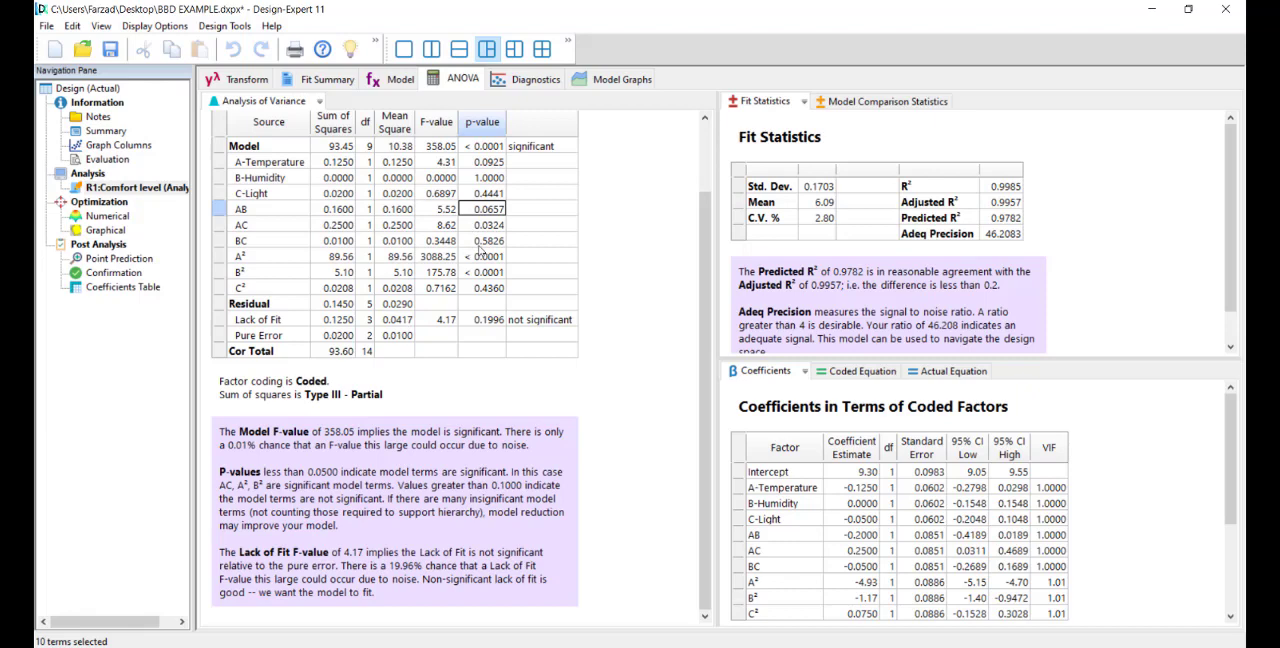
pyautogui.click(472, 181)
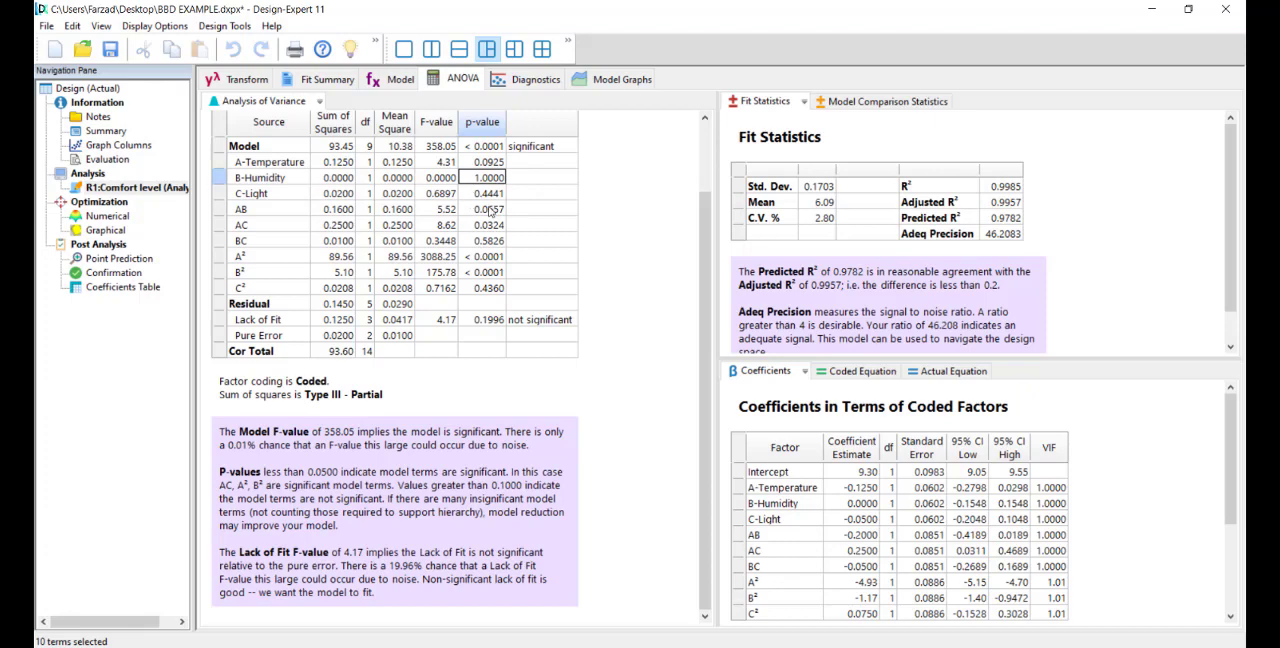
# Step: Examine the final Comfort level equation in terms of coded factors, from the intercept down to the C² term
pyautogui.click(487, 165)
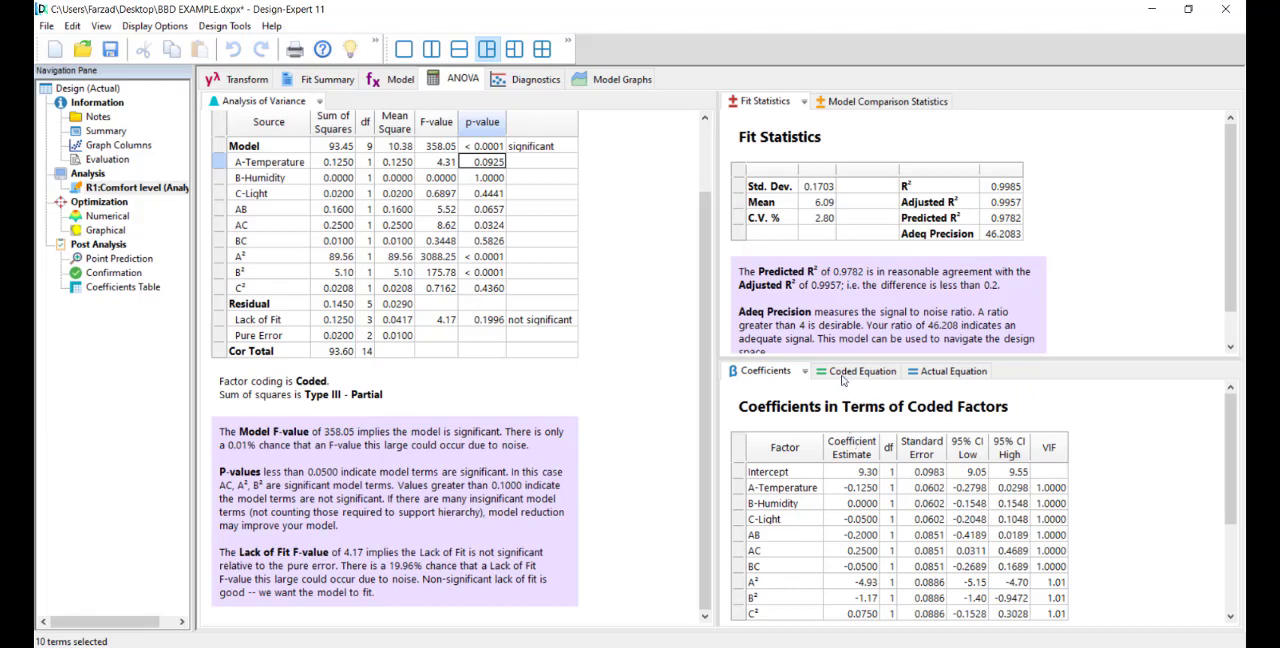
pyautogui.click(850, 372)
pyautogui.scroll(-5, 800, 486)
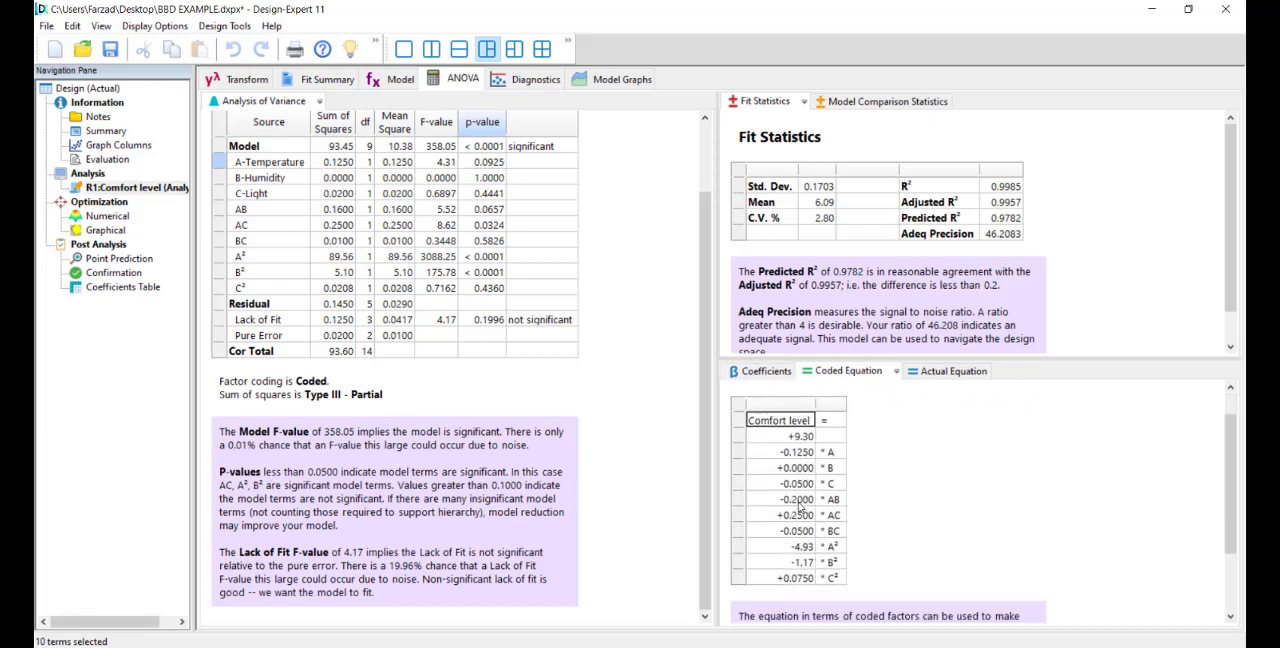
pyautogui.scroll(3, 800, 518)
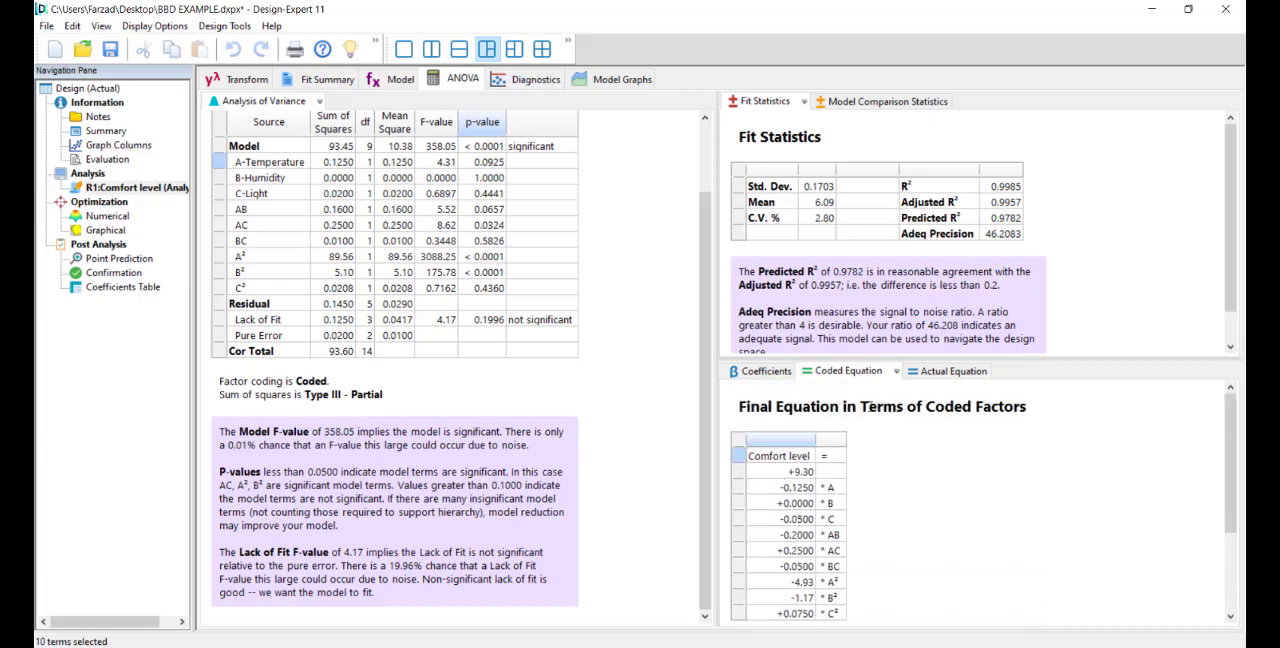
pyautogui.moveTo(862, 408); pyautogui.dragTo(1048, 410)
pyautogui.scroll(-2, 805, 497)
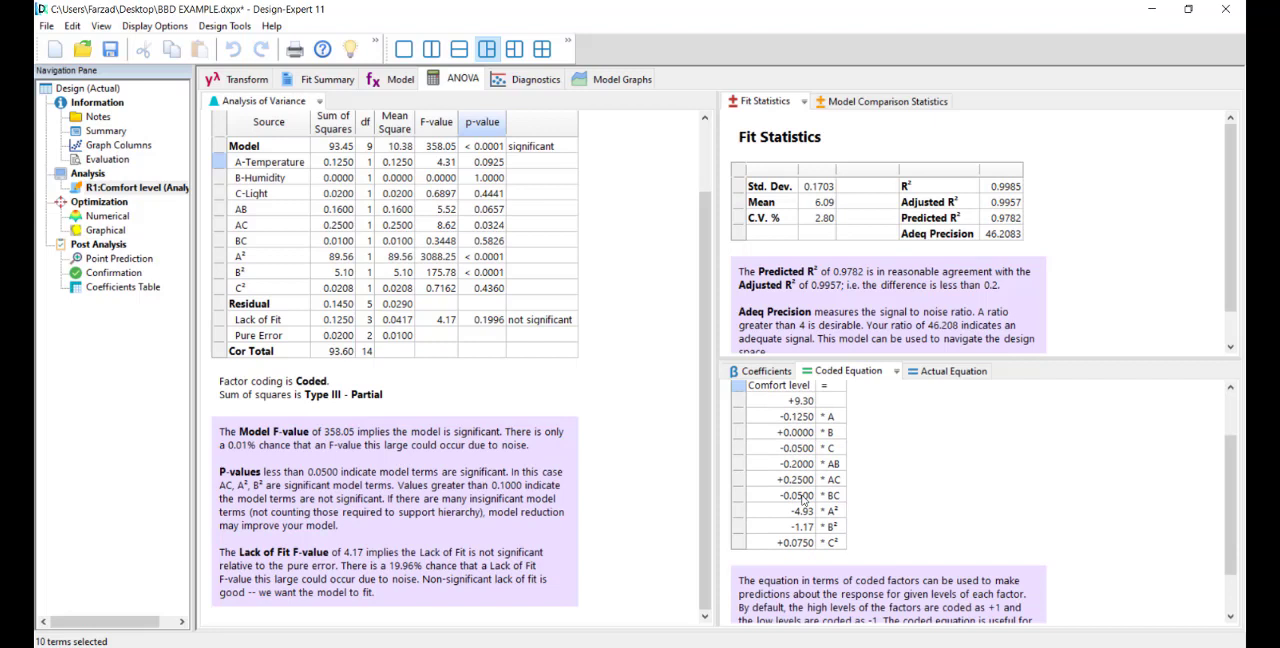
pyautogui.scroll(1, 803, 500)
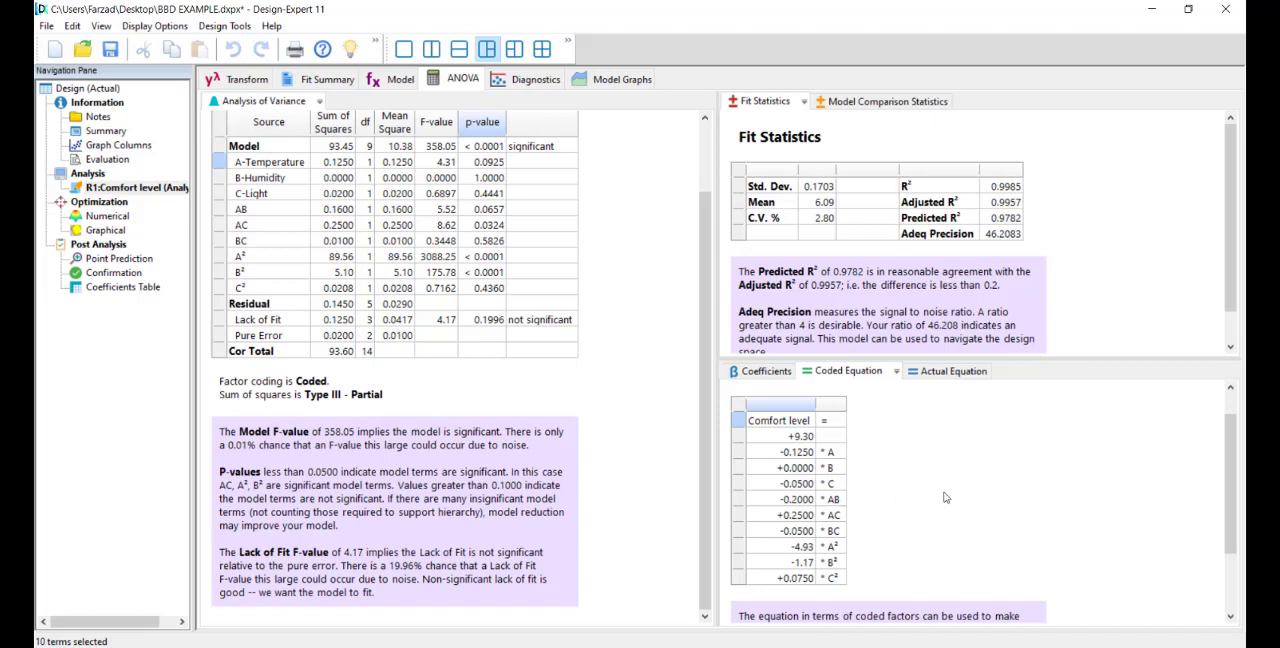
# Step: Examine the final Comfort level equation in terms of actual factors, from the constant to the Light² term
pyautogui.click(938, 372)
pyautogui.scroll(-2, 837, 522)
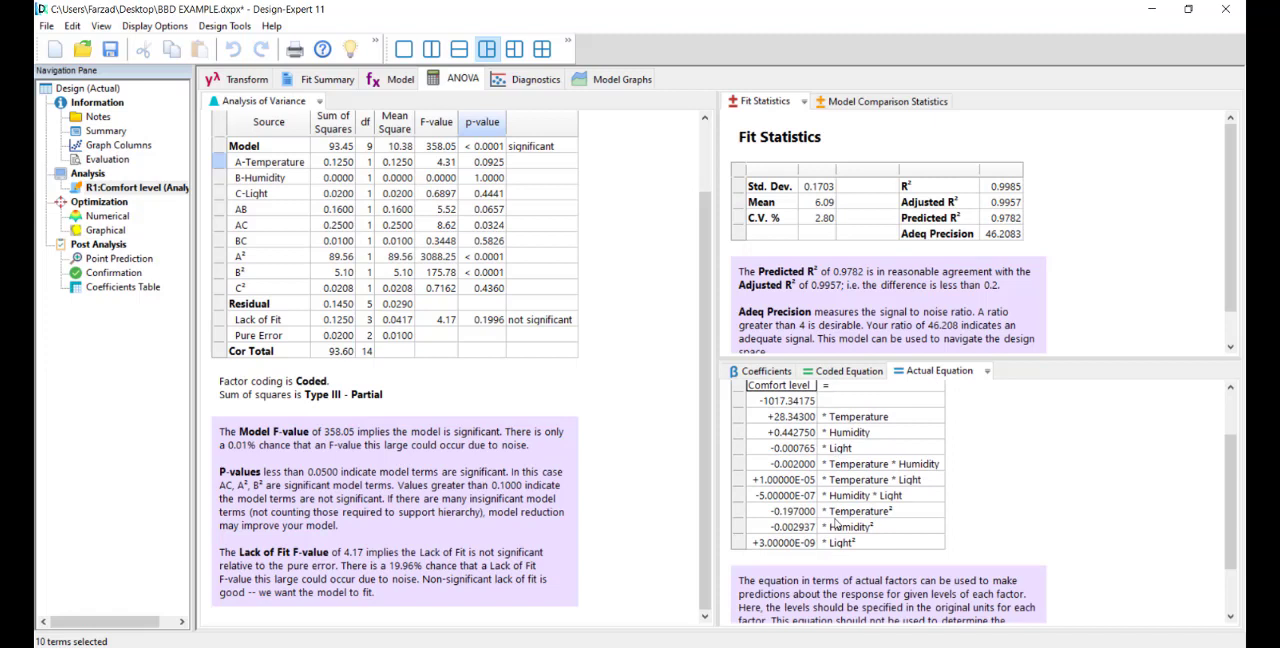
pyautogui.scroll(2, 837, 522)
pyautogui.scroll(-1, 817, 505)
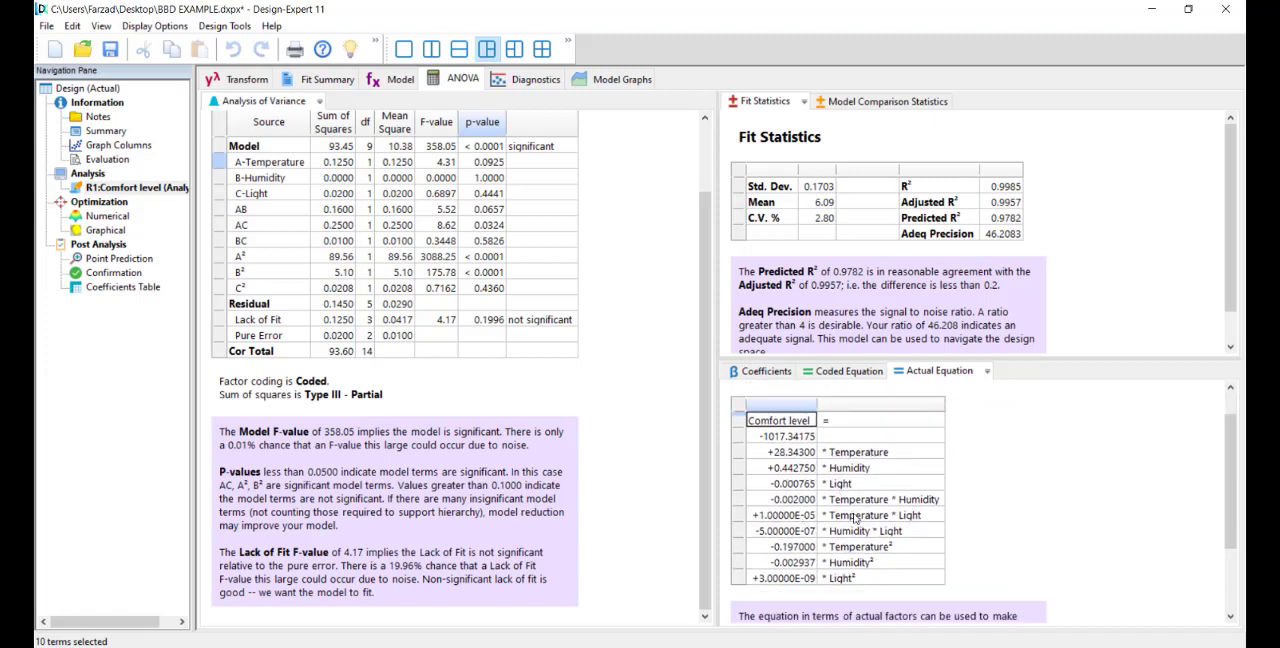
# Step: Review the R², Adjusted R² and Predicted R² values in the Fit Statistics of the quadratic model
pyautogui.click(911, 204)
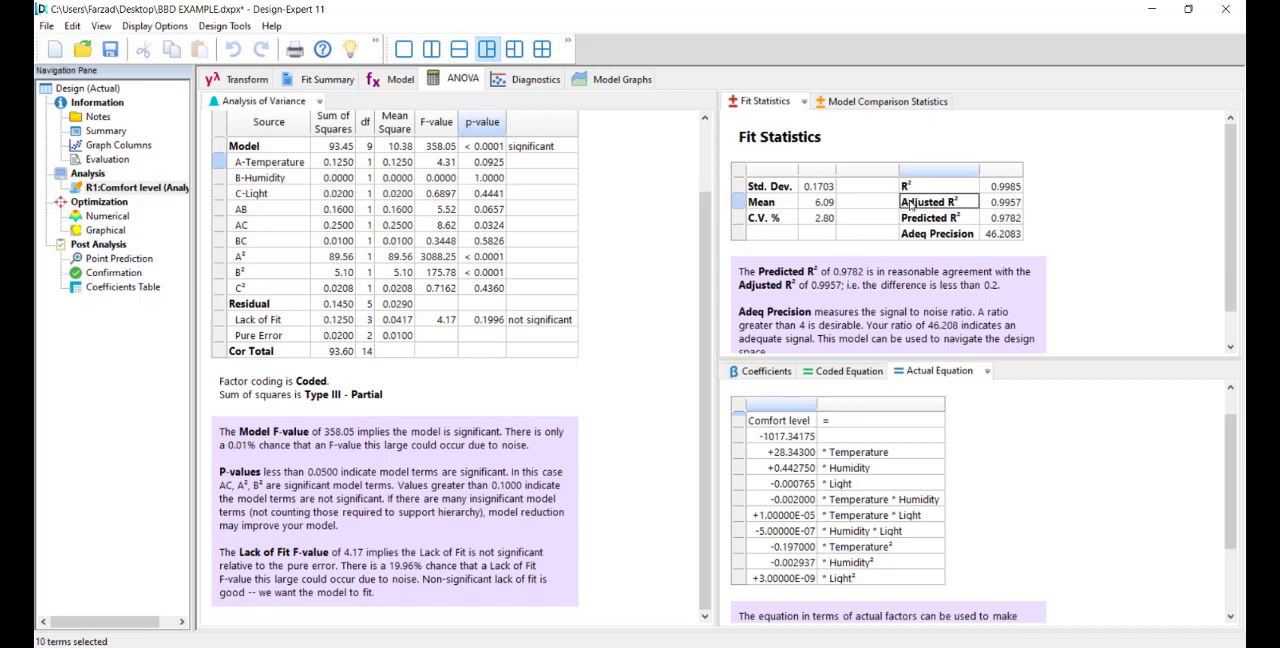
pyautogui.click(992, 189)
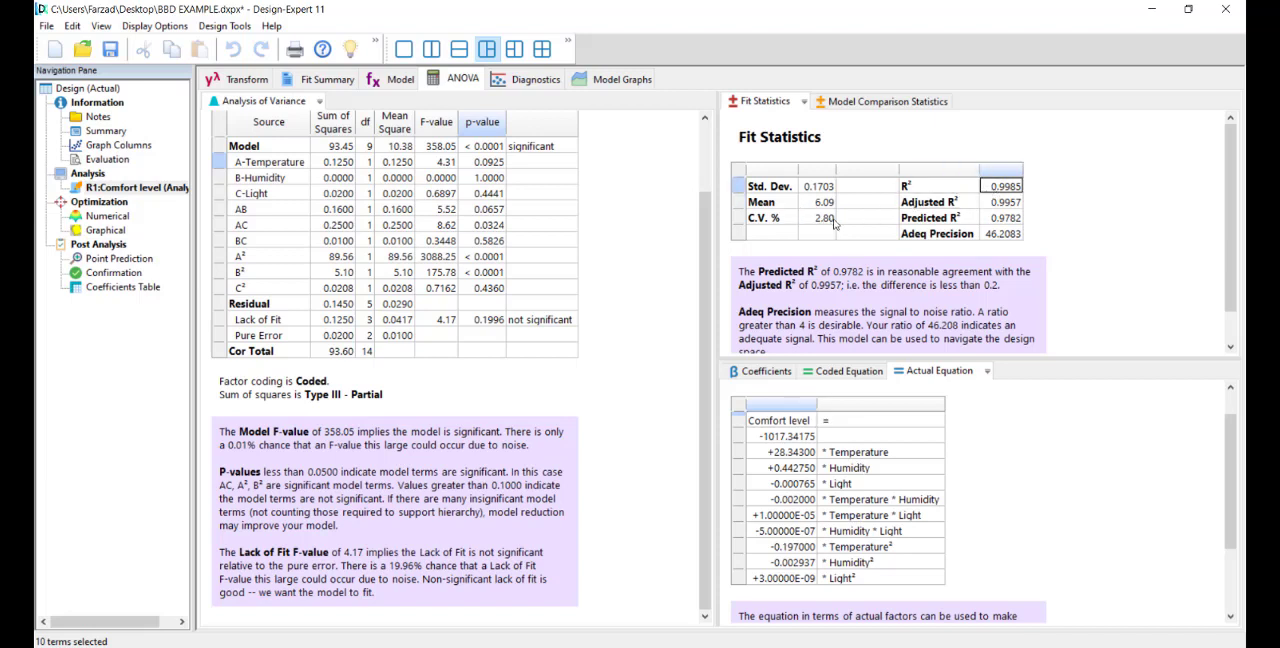
pyautogui.moveTo(1003, 186); pyautogui.dragTo(999, 226)
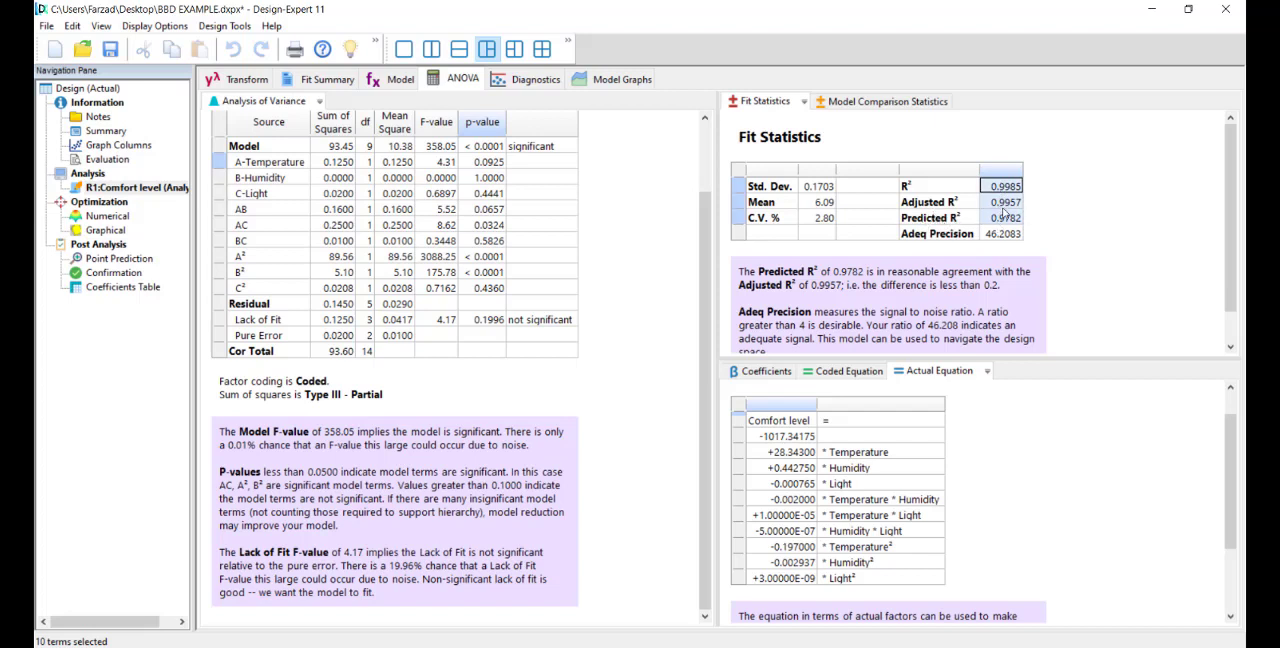
pyautogui.click(1003, 188)
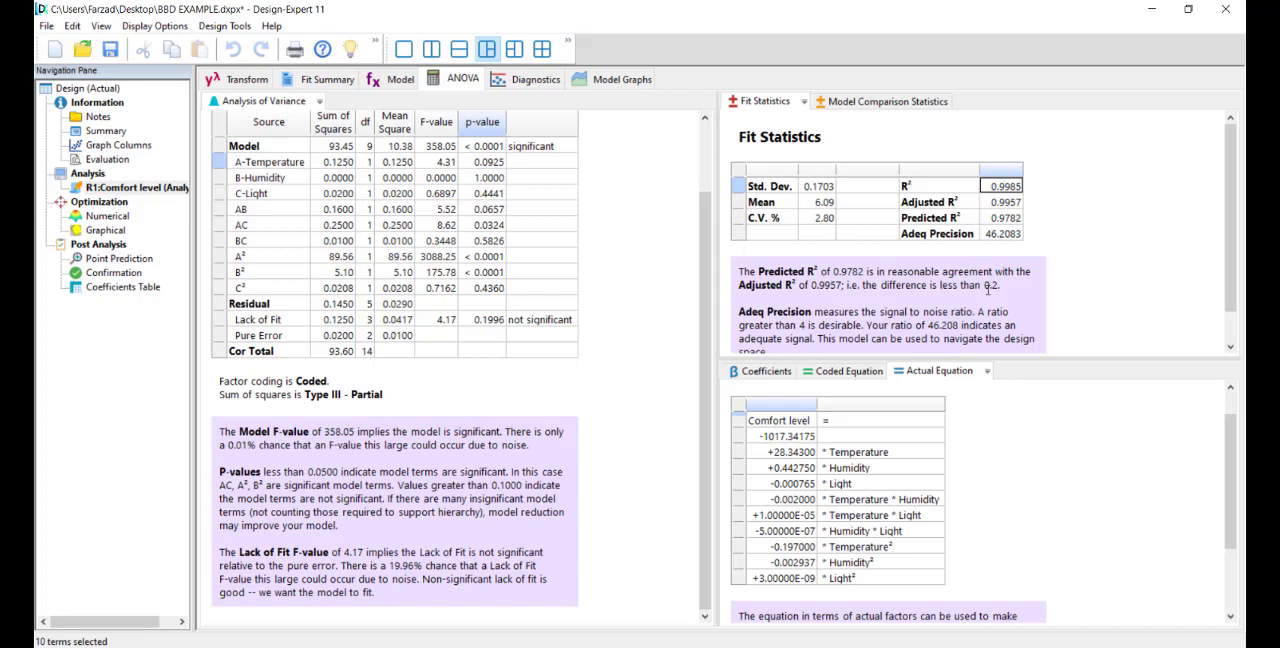
pyautogui.click(935, 190)
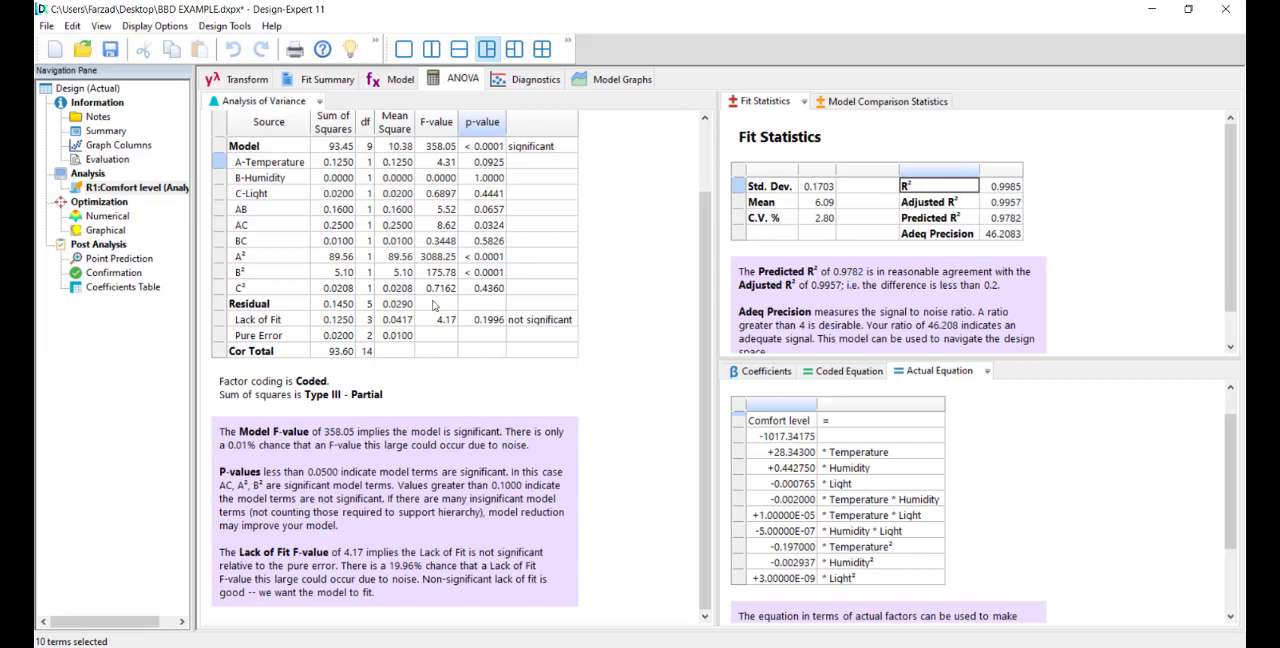
pyautogui.scroll(1, 435, 325)
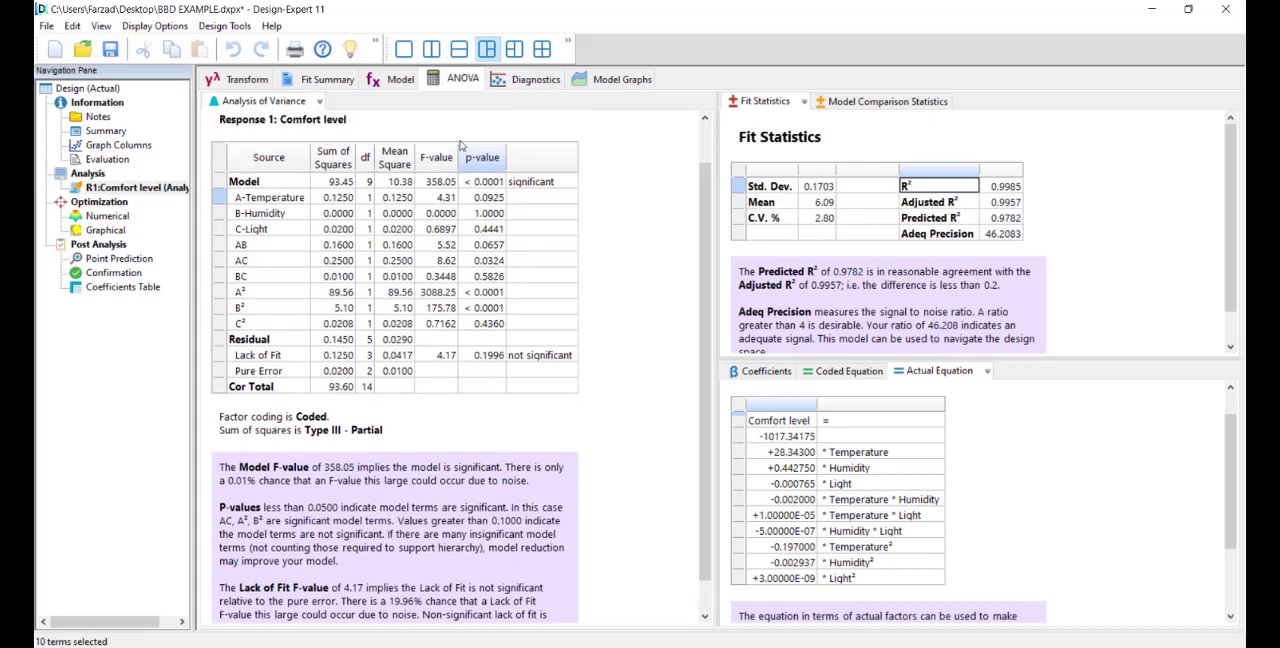
# Step: Display the model diagnostics and check the recommended transform given by the Box-Cox plot
pyautogui.click(533, 86)
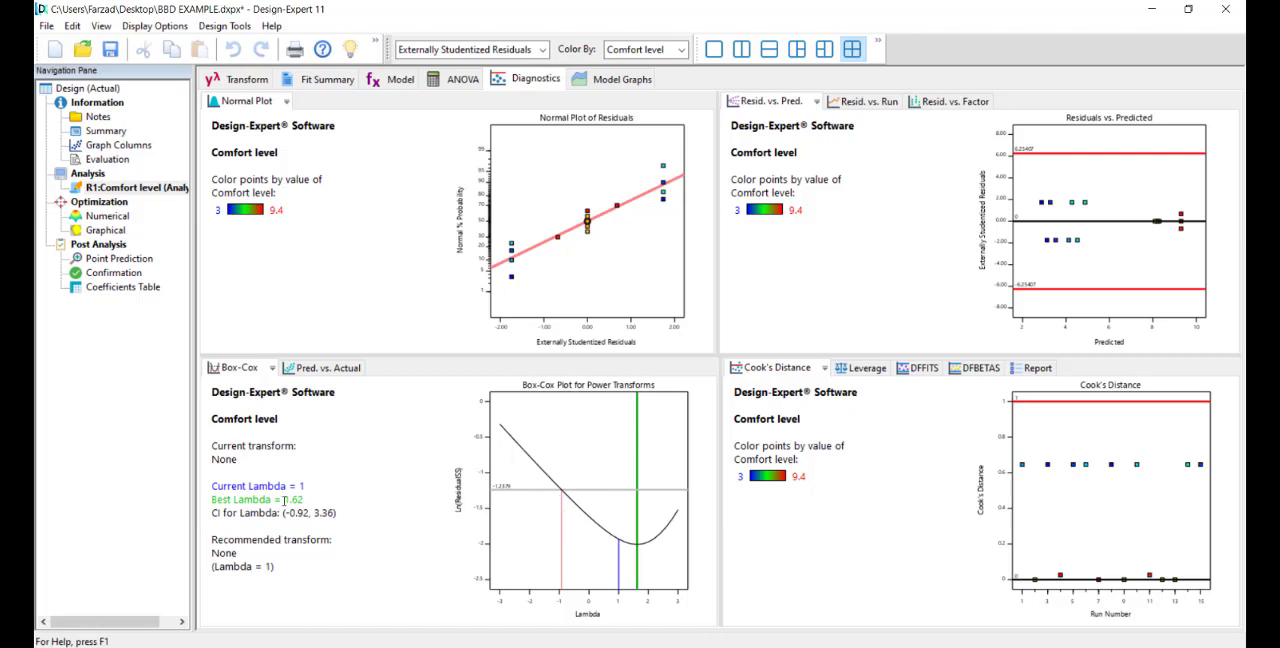
pyautogui.moveTo(214, 540); pyautogui.dragTo(245, 556)
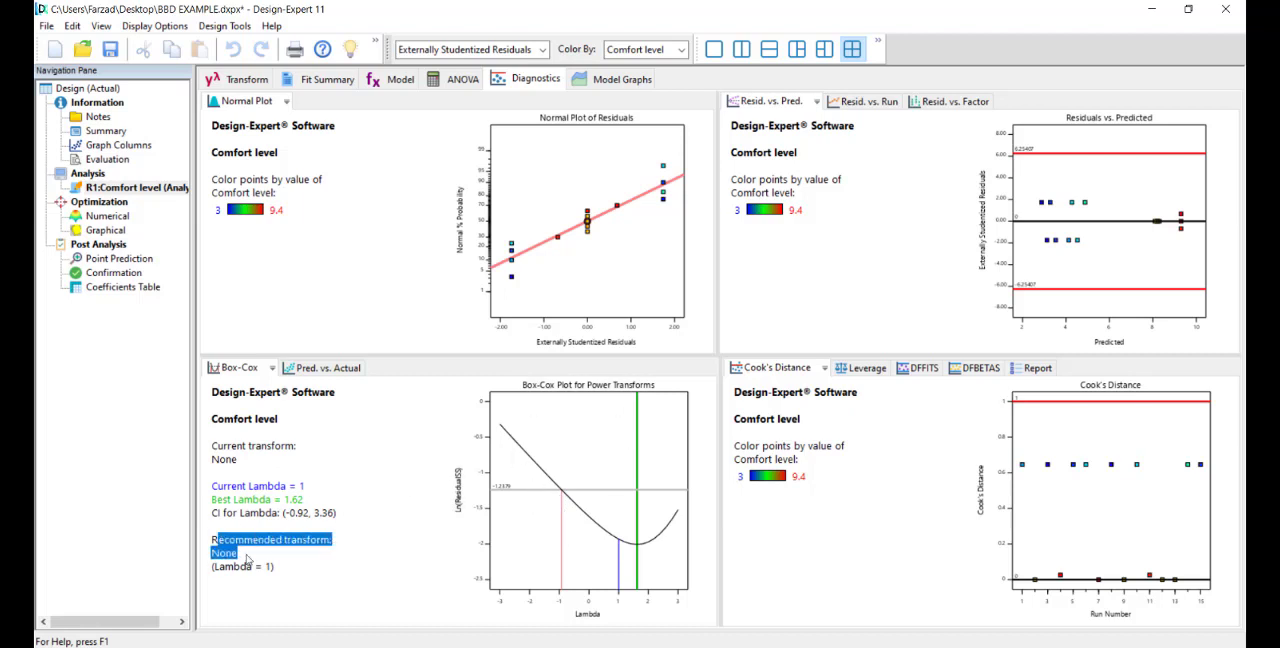
pyautogui.click(432, 482)
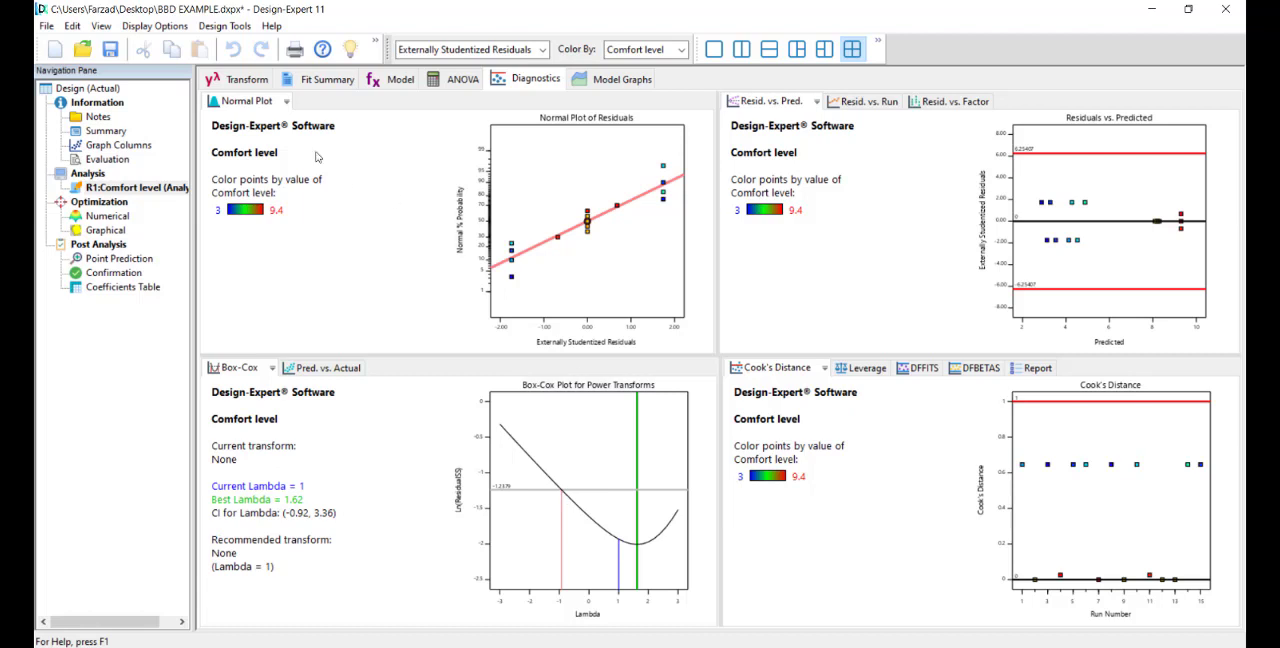
# Step: Review the Comfort level transformation options and go back through the fit summary and model to the ANOVA
pyautogui.click(242, 82)
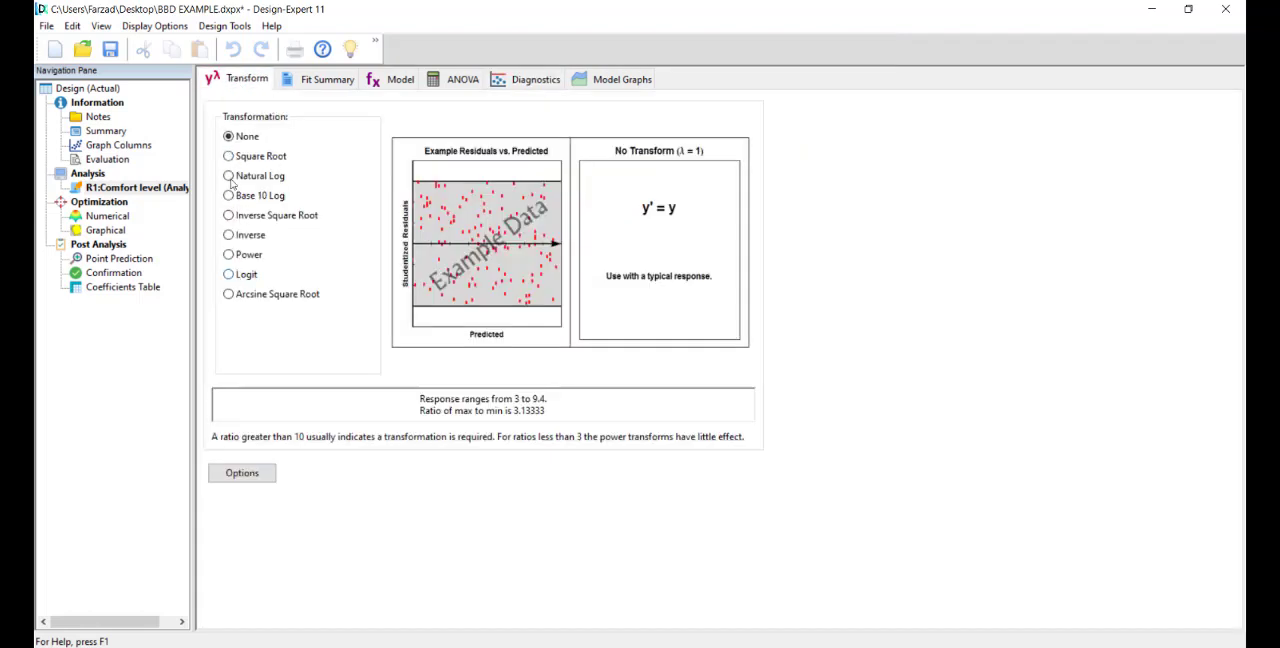
pyautogui.click(322, 81)
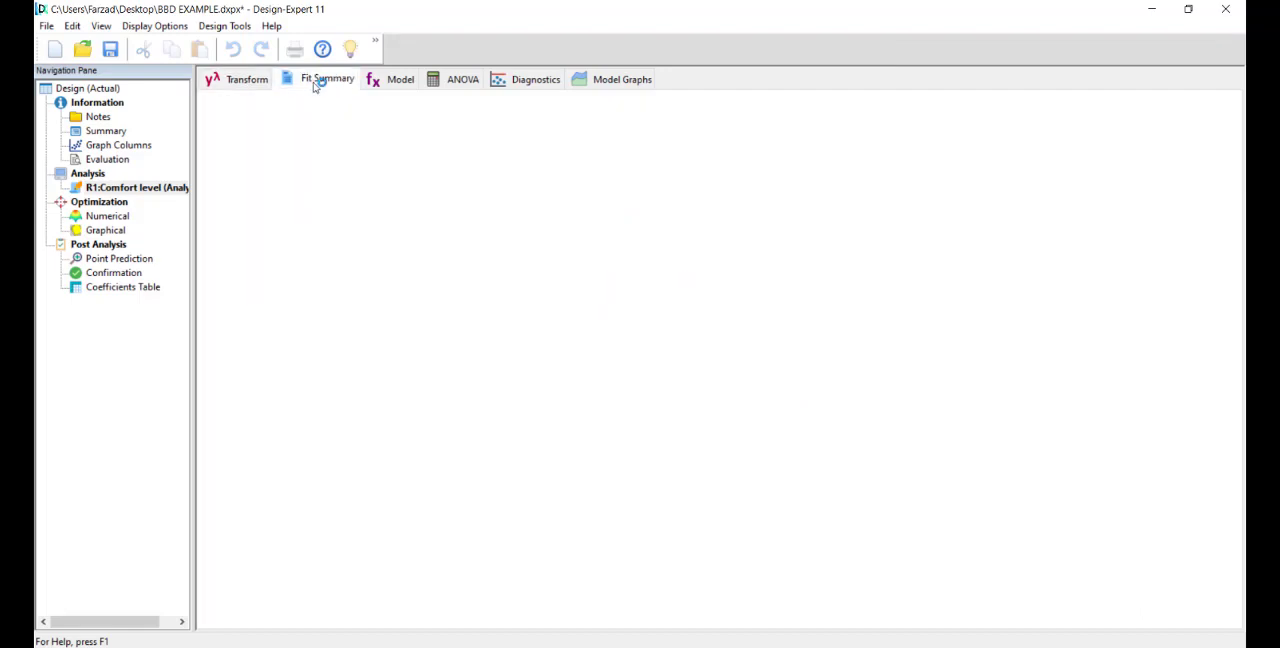
pyautogui.click(398, 80)
pyautogui.click(452, 82)
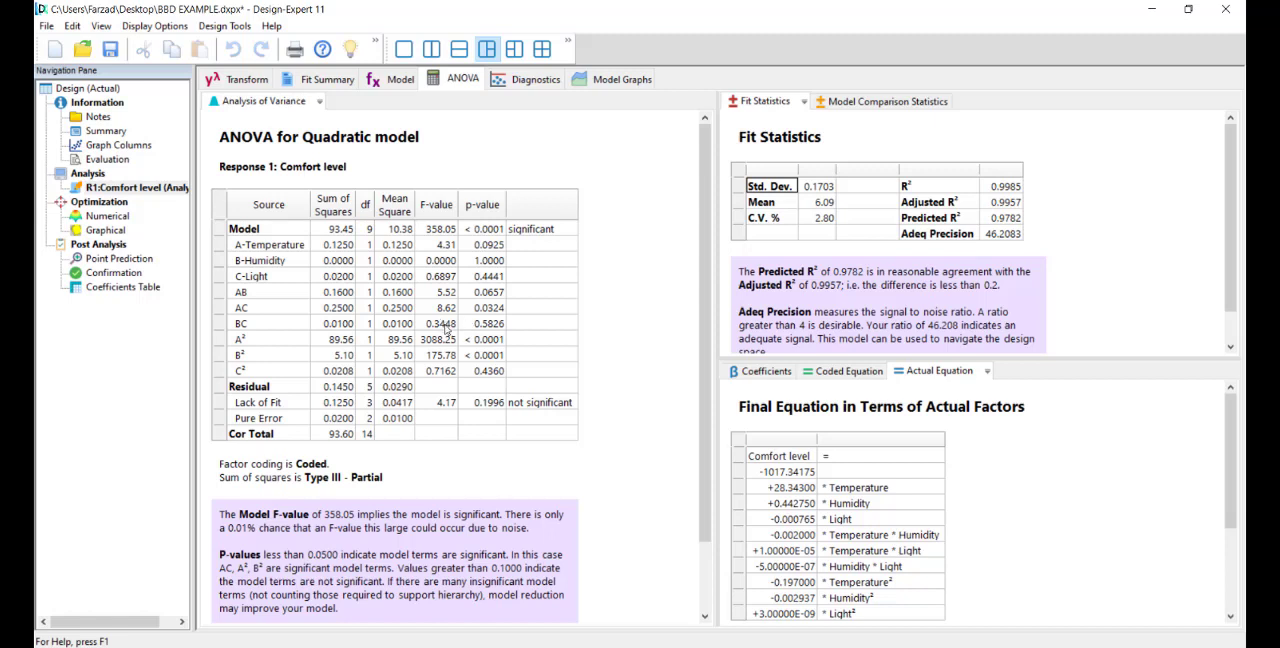
# Step: Examine the diagnostic plots of residuals versus run, factor and predicted, and the Predicted vs. Actual plot
pyautogui.click(515, 82)
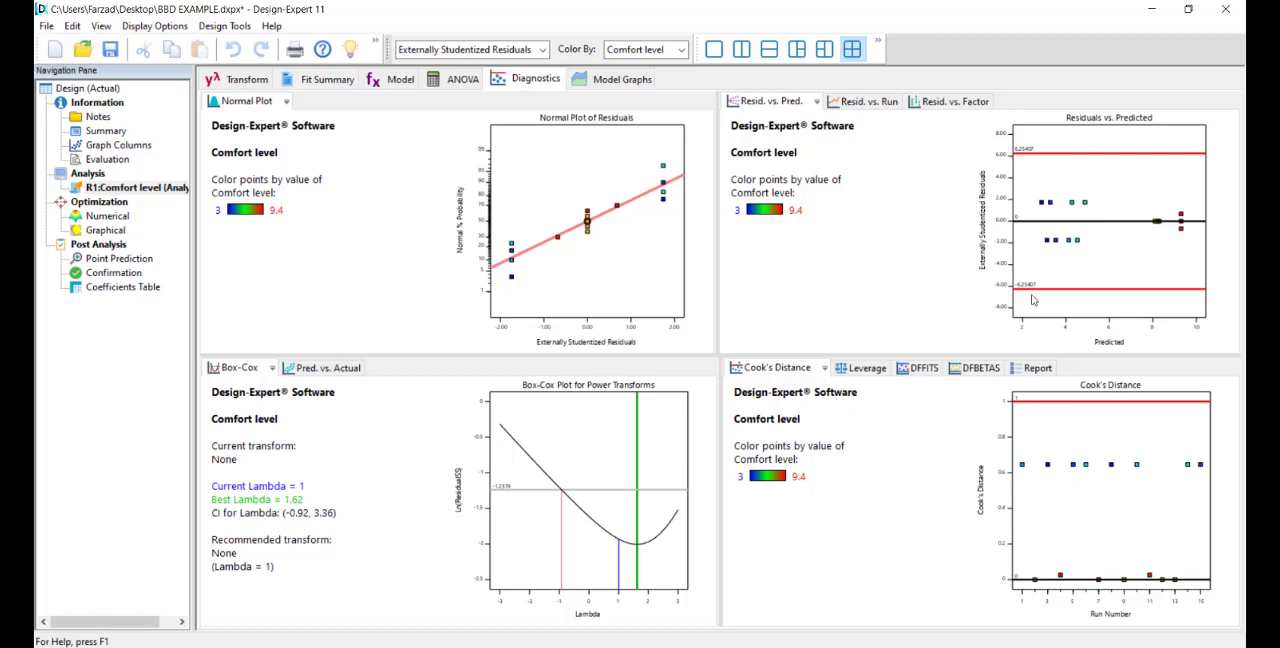
pyautogui.click(857, 104)
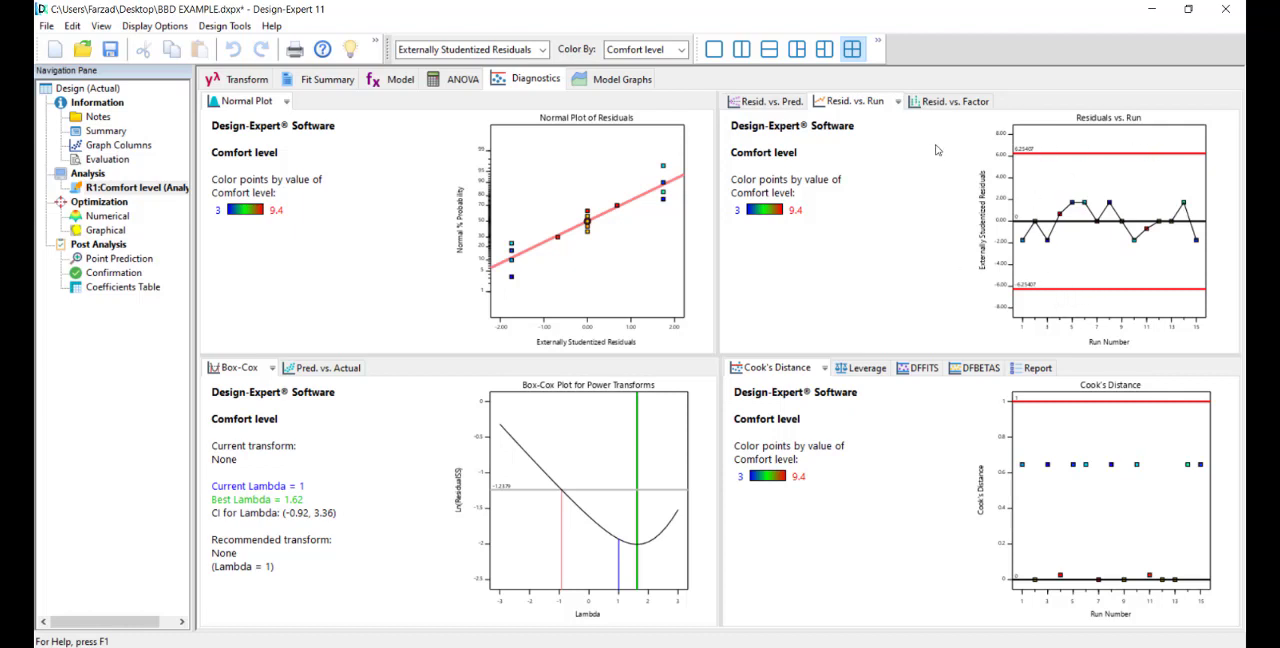
pyautogui.click(947, 101)
pyautogui.click(856, 102)
pyautogui.click(775, 102)
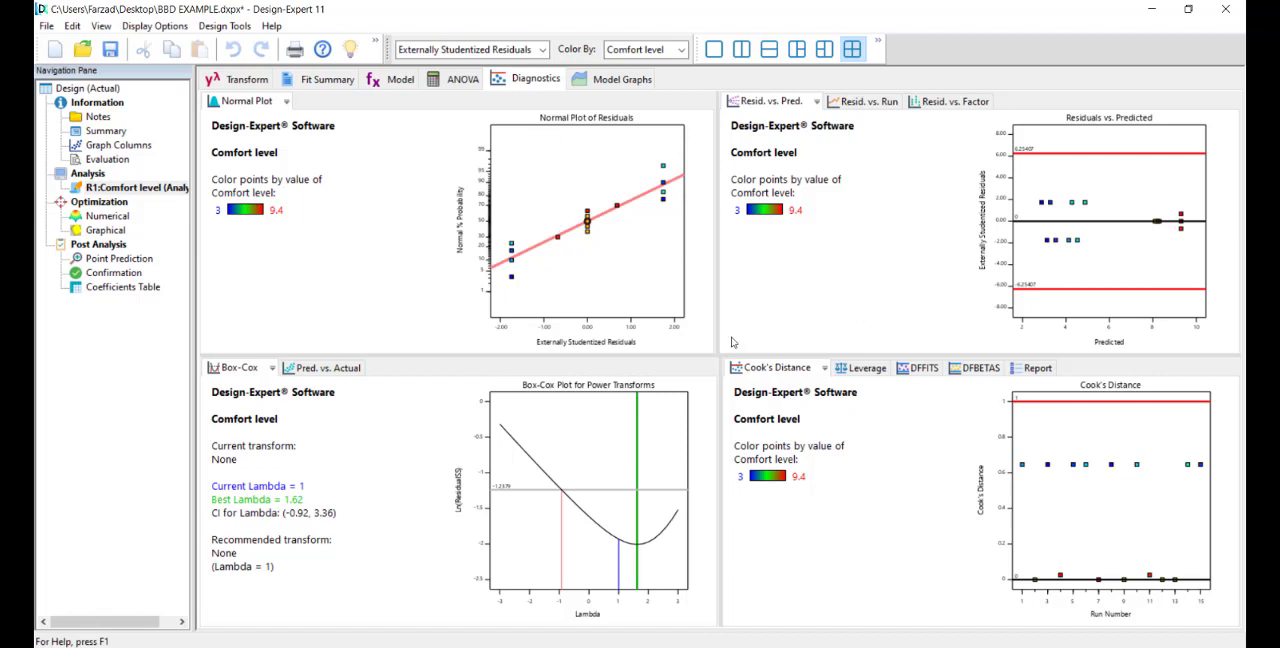
pyautogui.click(337, 369)
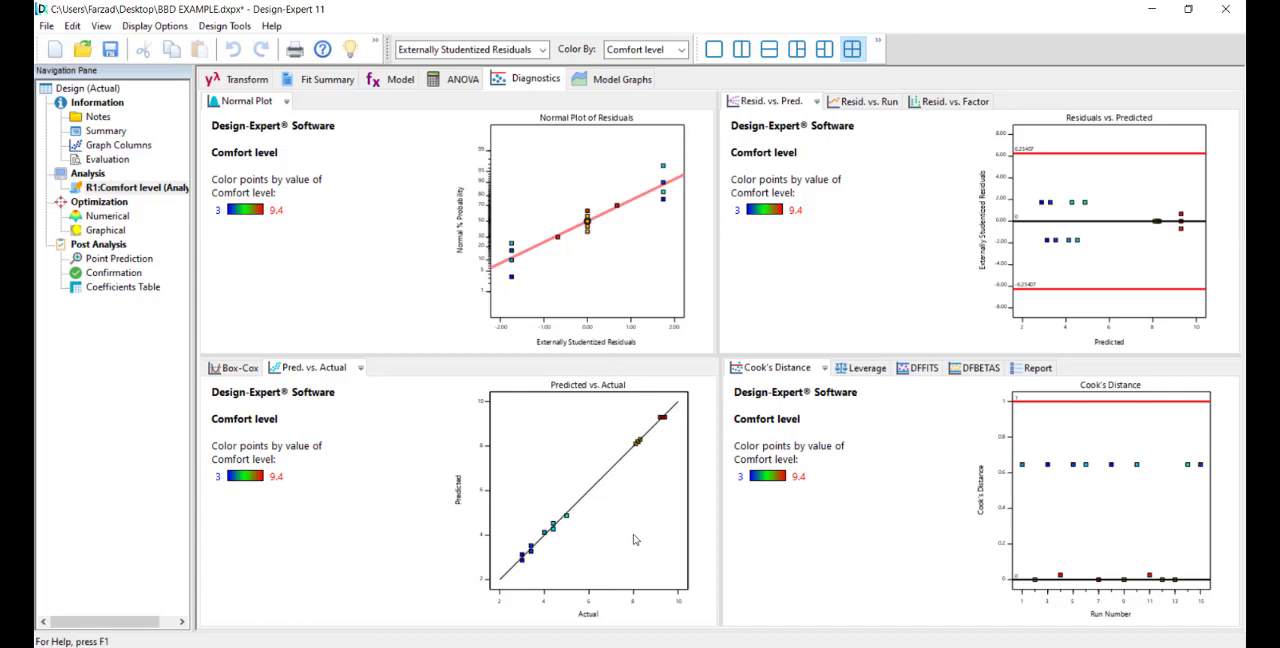
# Step: Plot the Comfort level response as a 3D surface of Temperature and Humidity and inspect it from several angles
pyautogui.click(612, 80)
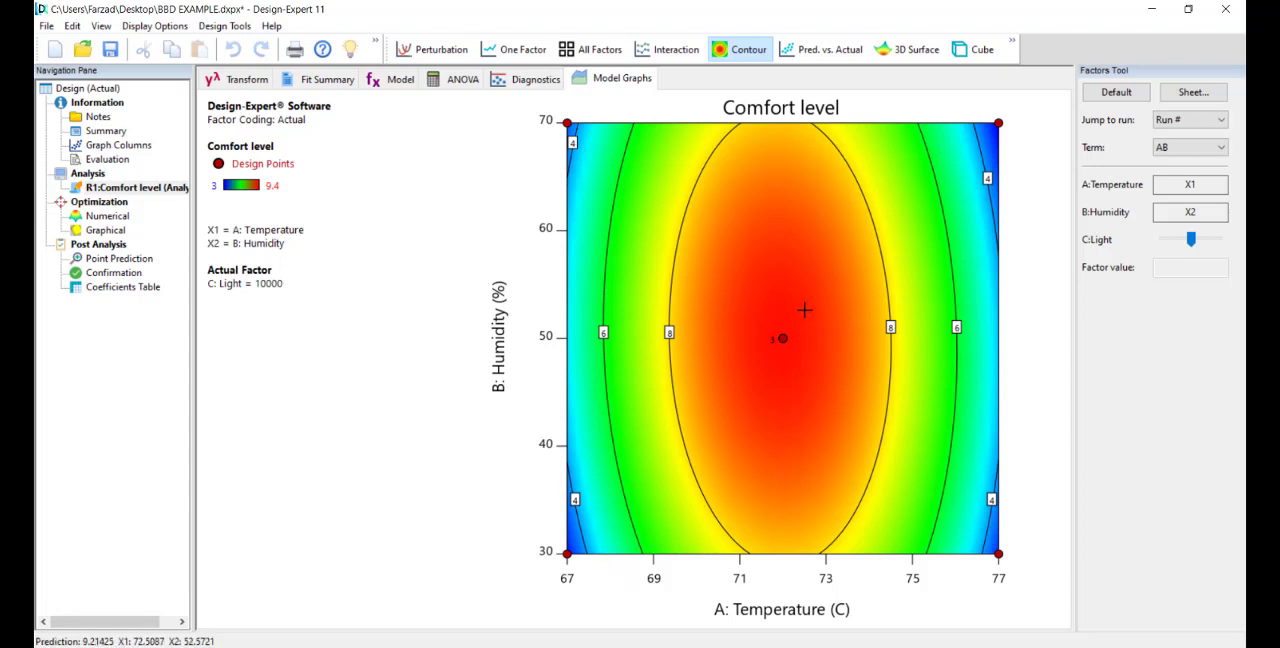
pyautogui.click(908, 53)
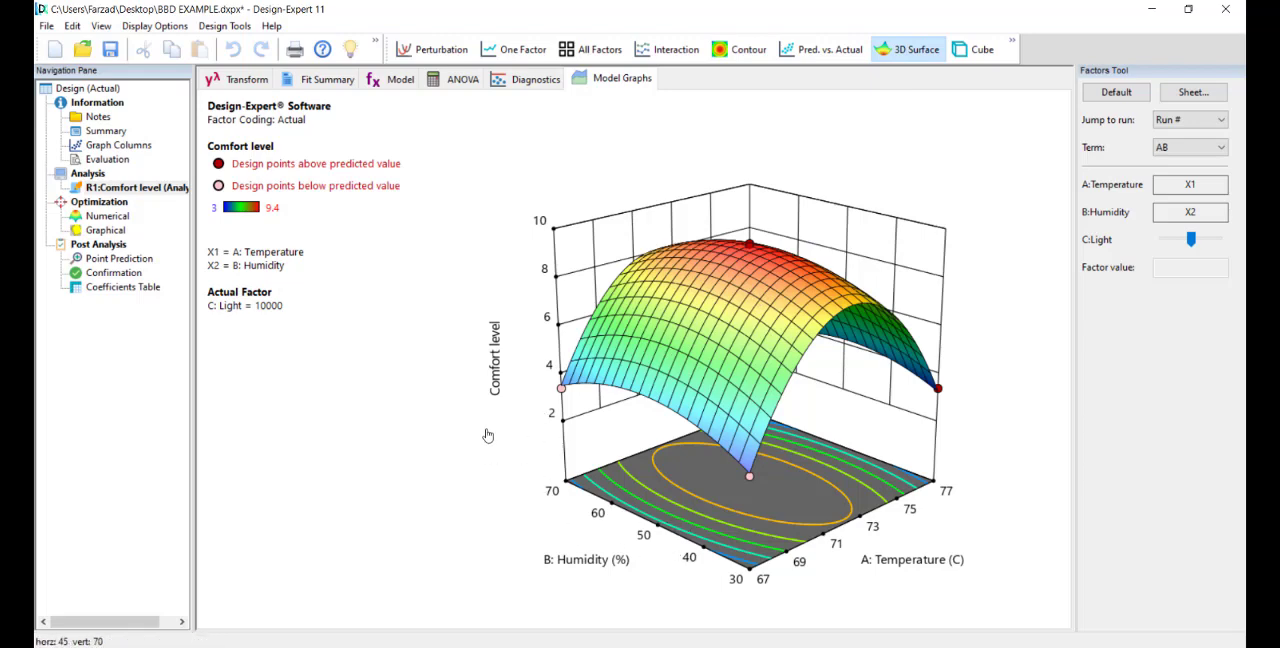
pyautogui.moveTo(499, 428); pyautogui.dragTo(471, 423)
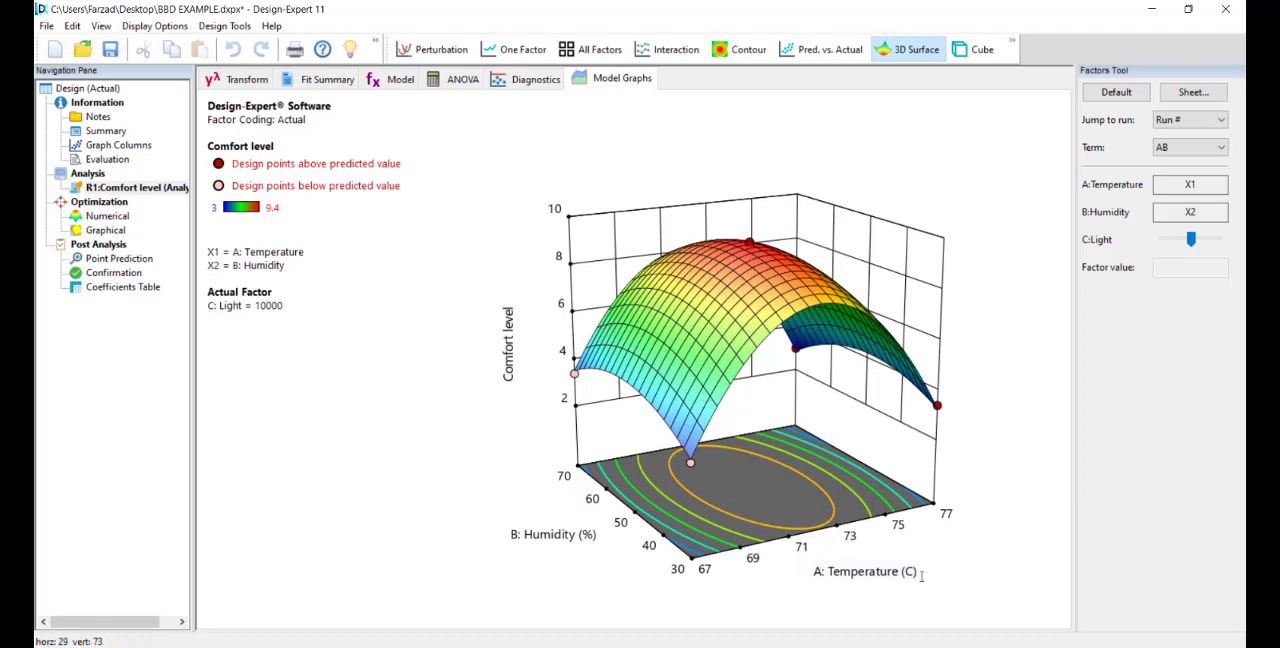
pyautogui.moveTo(909, 572); pyautogui.dragTo(918, 573)
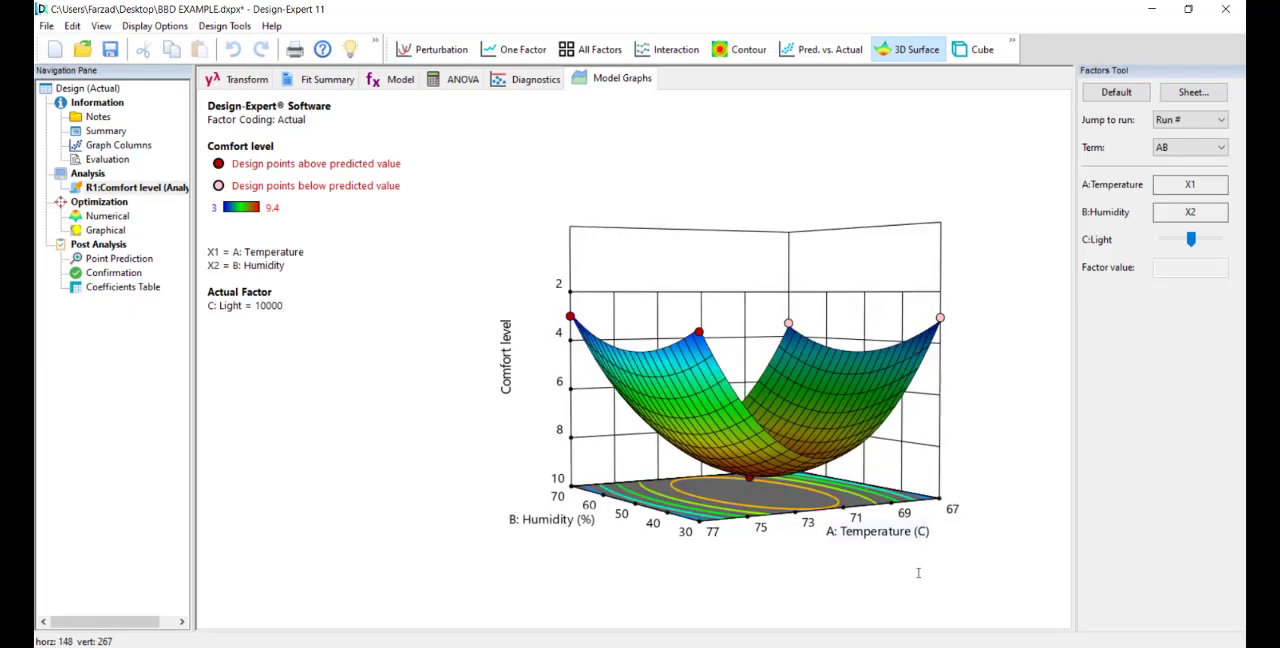
pyautogui.moveTo(777, 394); pyautogui.dragTo(843, 537)
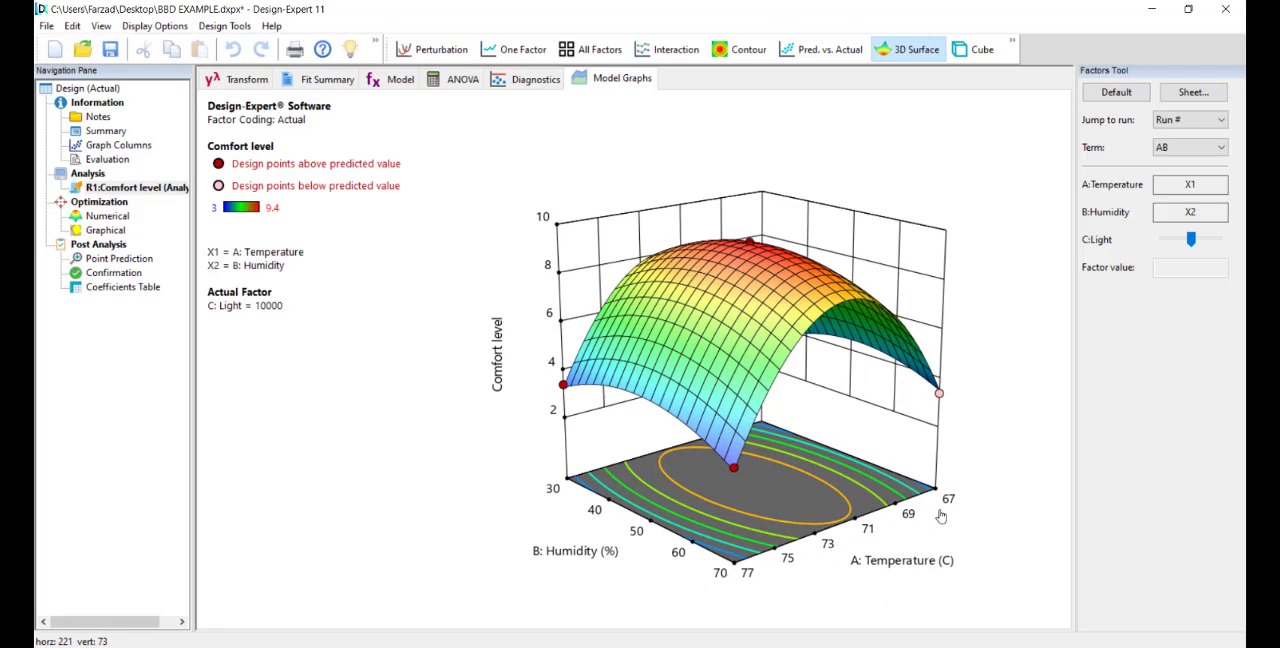
pyautogui.moveTo(940, 515); pyautogui.dragTo(772, 479)
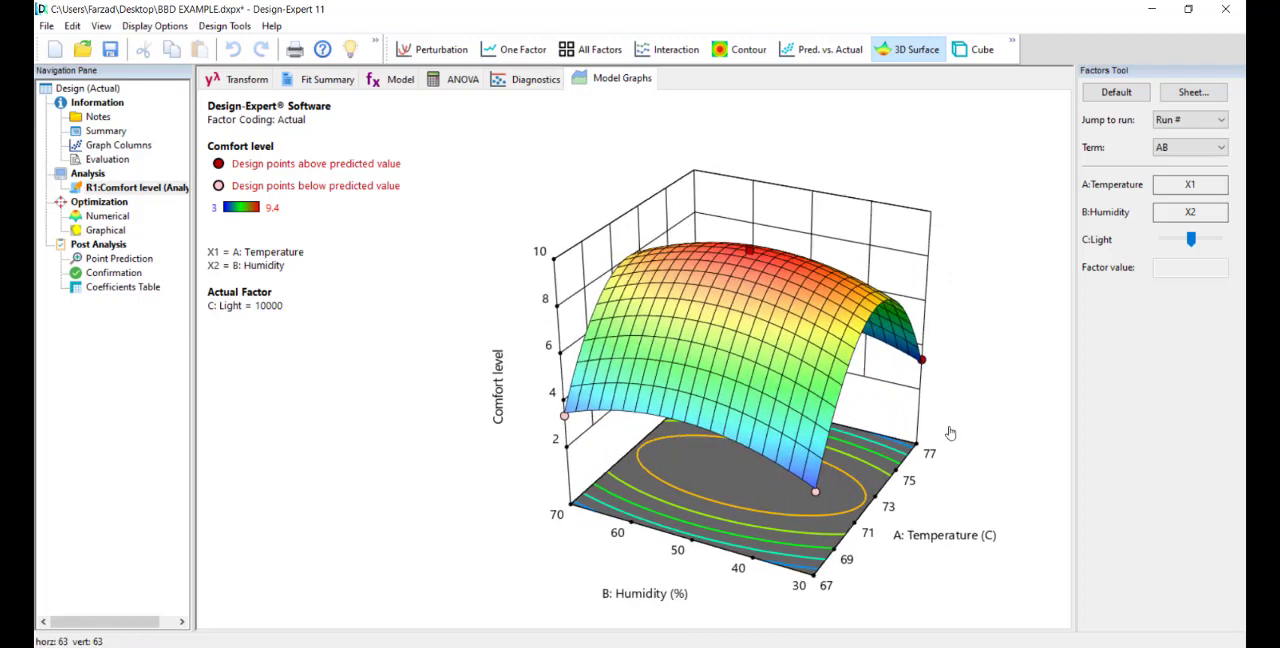
pyautogui.moveTo(850, 470); pyautogui.dragTo(760, 466)
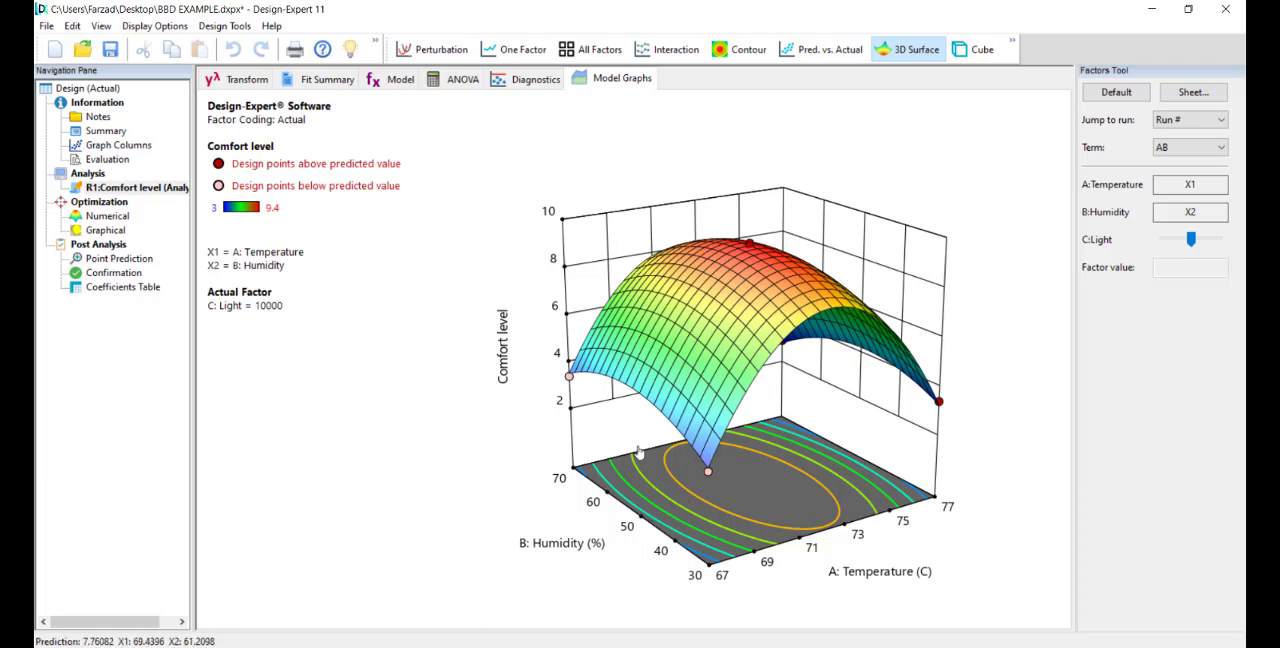
# Step: Show the 3D surface for term AC, and for term BC with the Temperature factor set to 68.9
pyautogui.click(1183, 150)
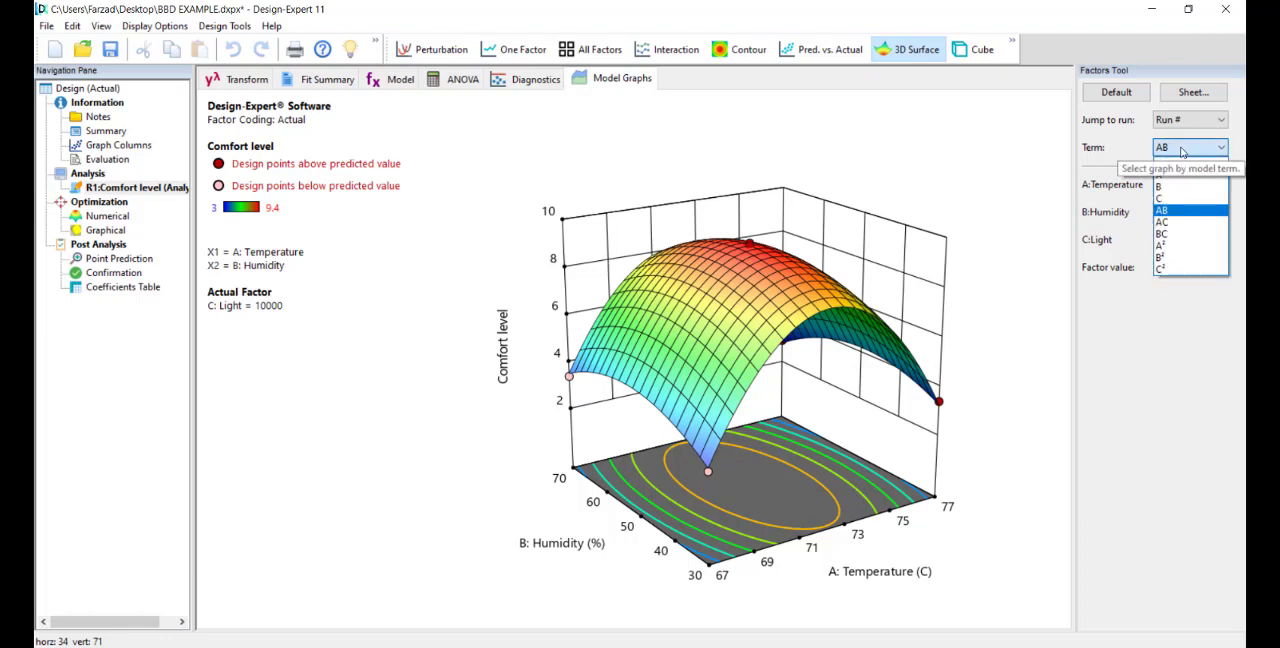
pyautogui.click(1168, 222)
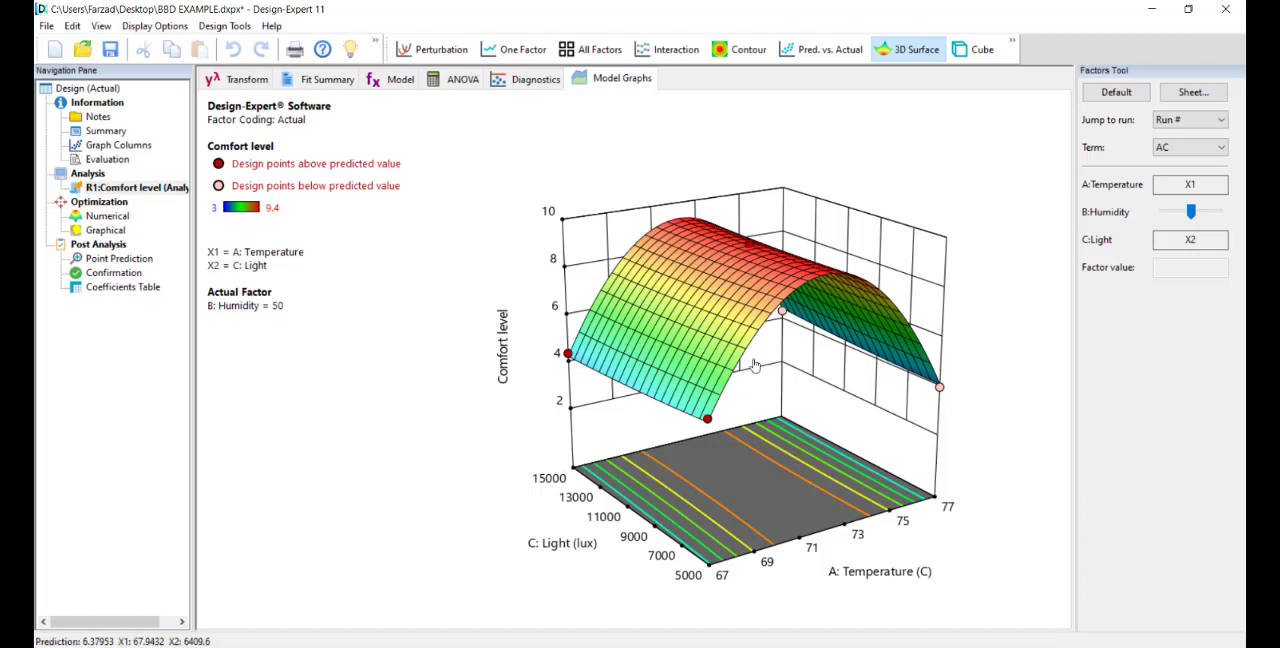
pyautogui.click(1170, 150)
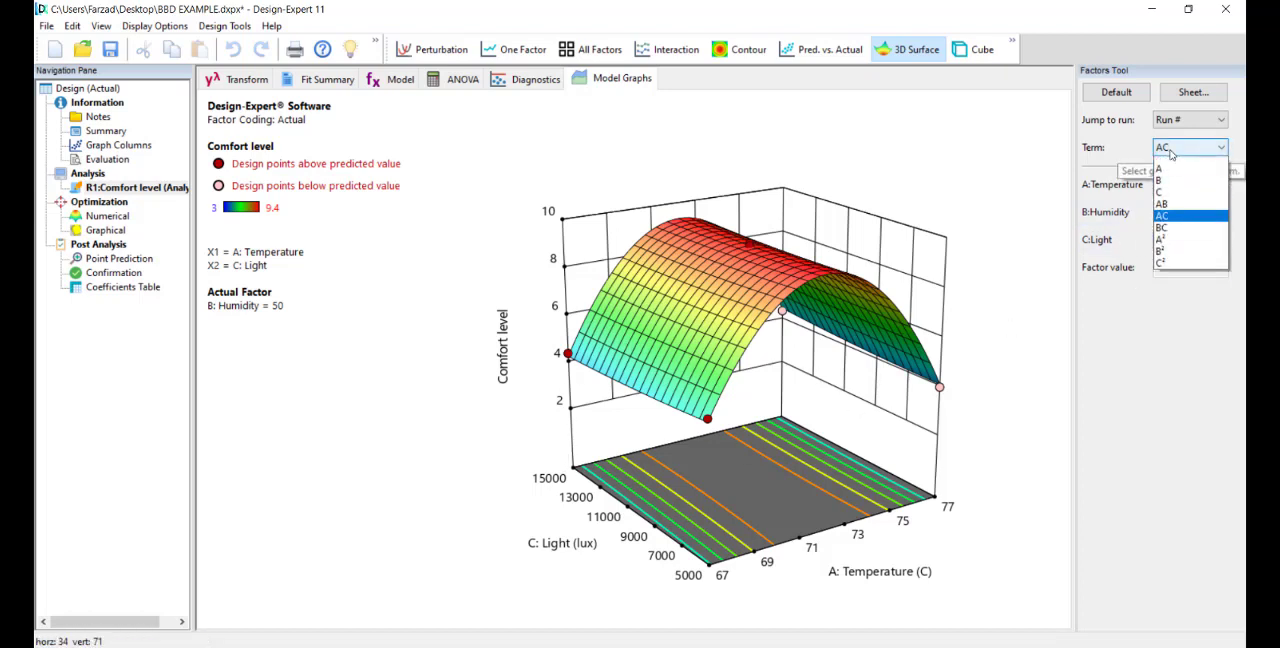
pyautogui.click(1165, 204)
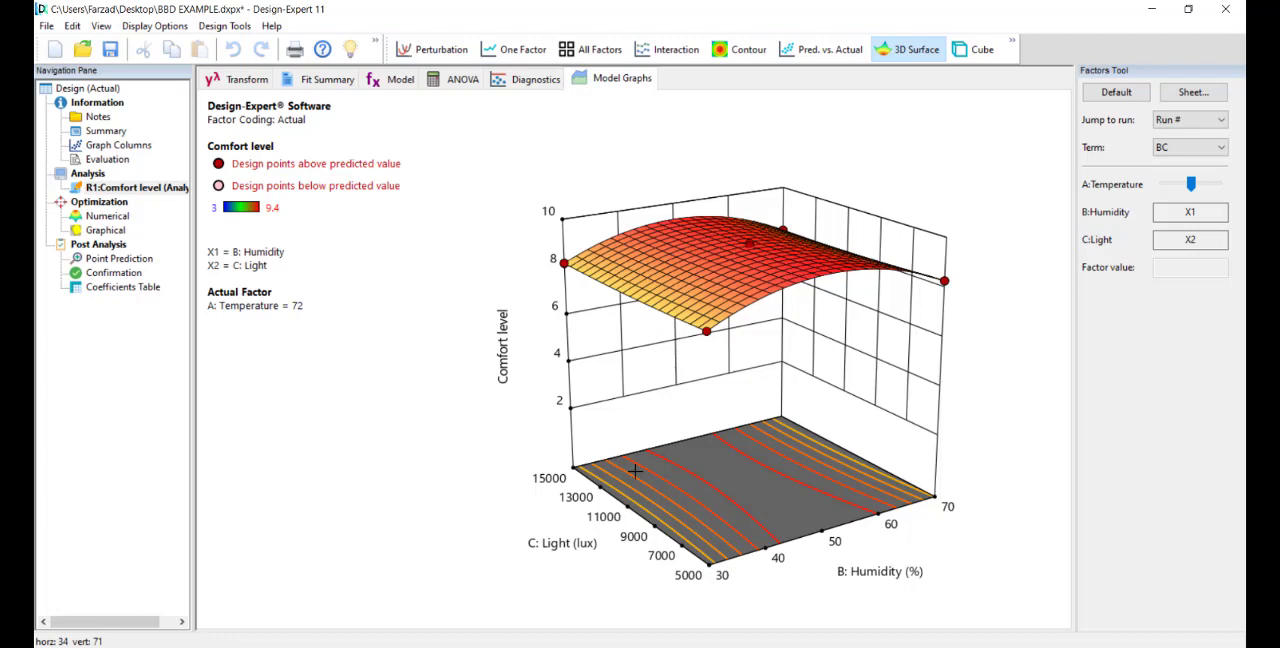
pyautogui.moveTo(1189, 186)
pyautogui.mouseDown()
pyautogui.moveTo(1162, 188)
pyautogui.moveTo(1175, 190)
pyautogui.mouseUp()
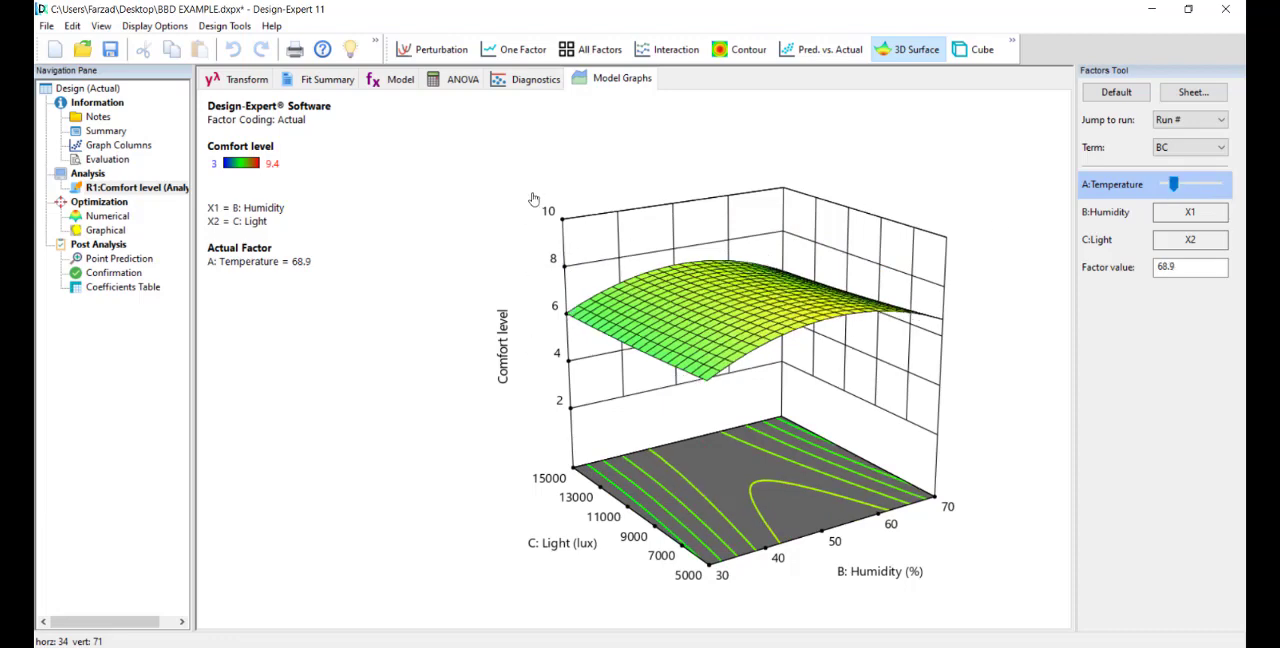
# Step: Set the Temperature factor to 75.6 for the BC 3D surface
pyautogui.moveTo(1174, 187)
pyautogui.mouseDown()
pyautogui.moveTo(1193, 192)
pyautogui.moveTo(1177, 196)
pyautogui.mouseUp()
pyautogui.moveTo(1206, 194); pyautogui.dragTo(1210, 194)
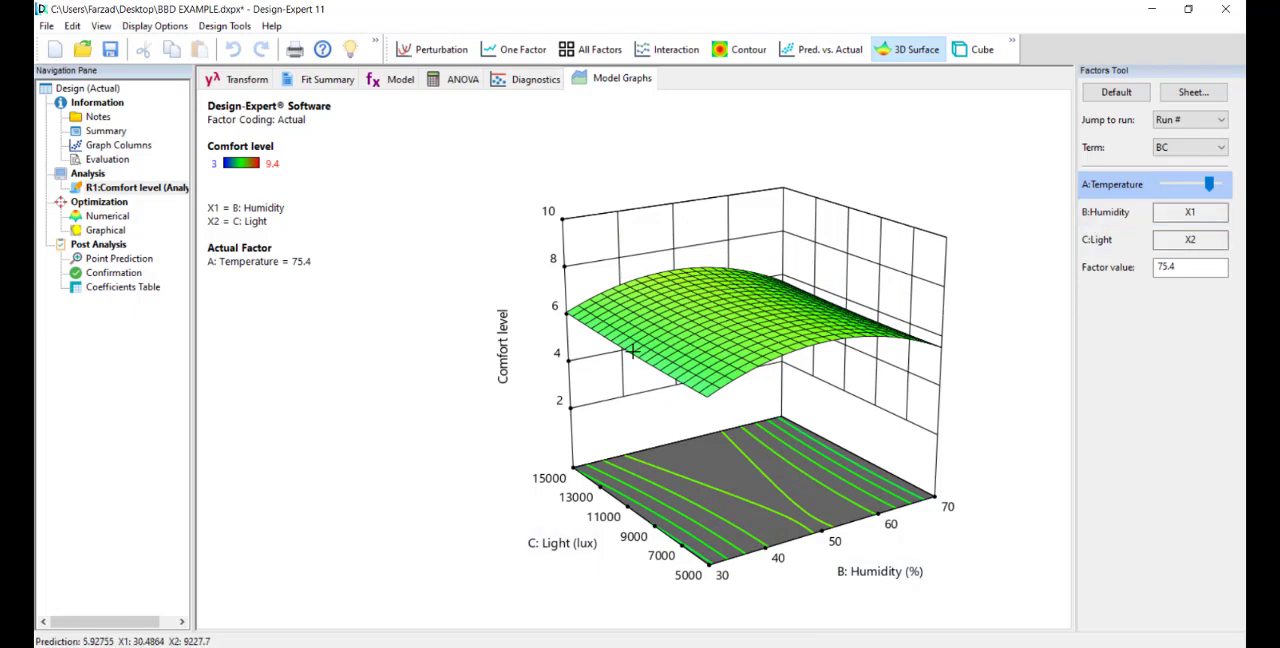
pyautogui.moveTo(1210, 185); pyautogui.dragTo(1213, 194)
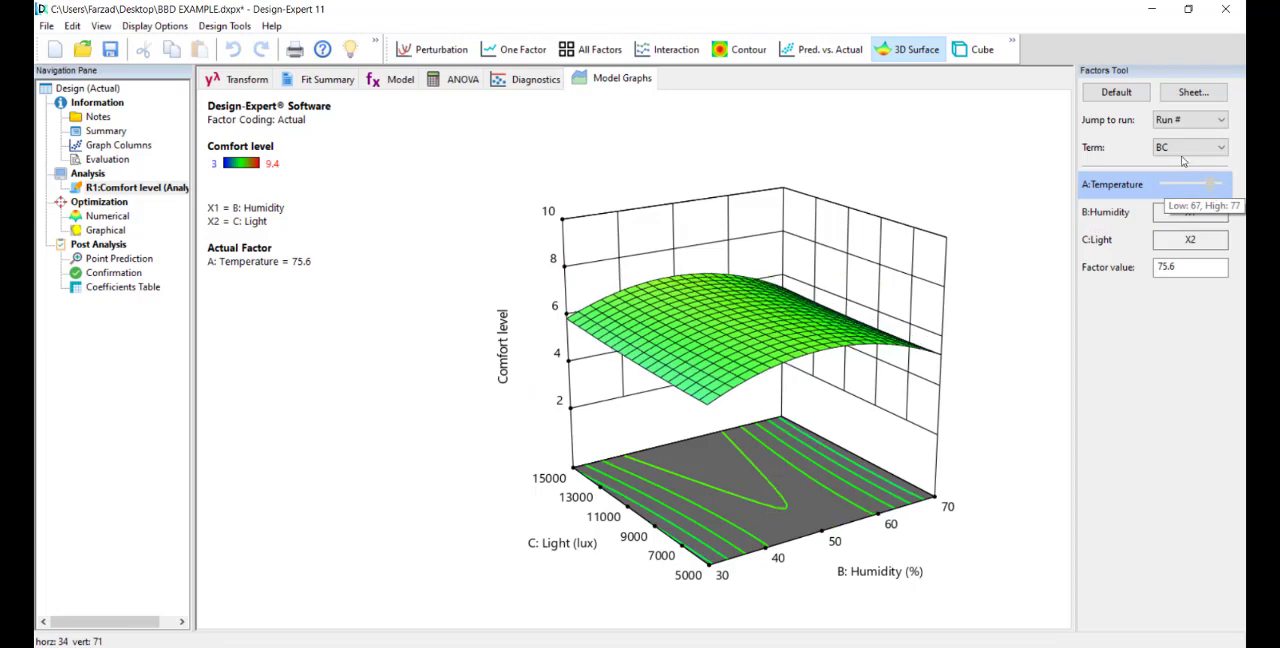
# Step: Show the 3D surface for term AB with the Light factor set to 14900
pyautogui.click(1190, 148)
pyautogui.click(1173, 212)
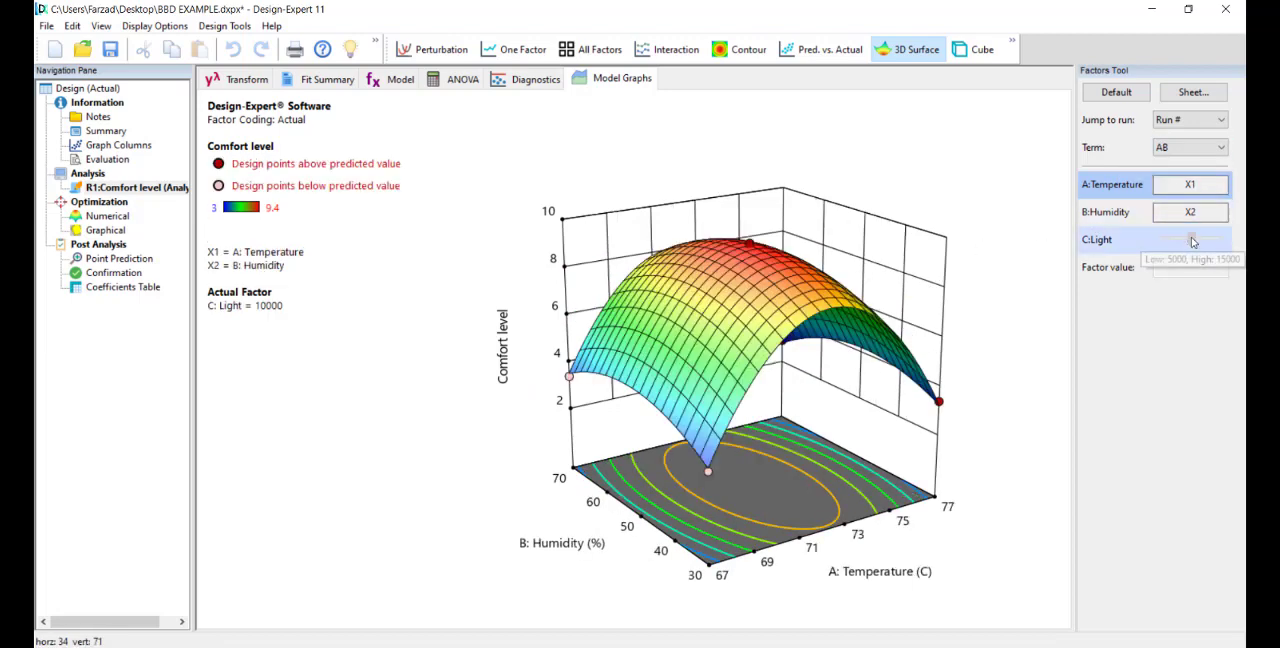
pyautogui.moveTo(1192, 238); pyautogui.dragTo(1218, 242)
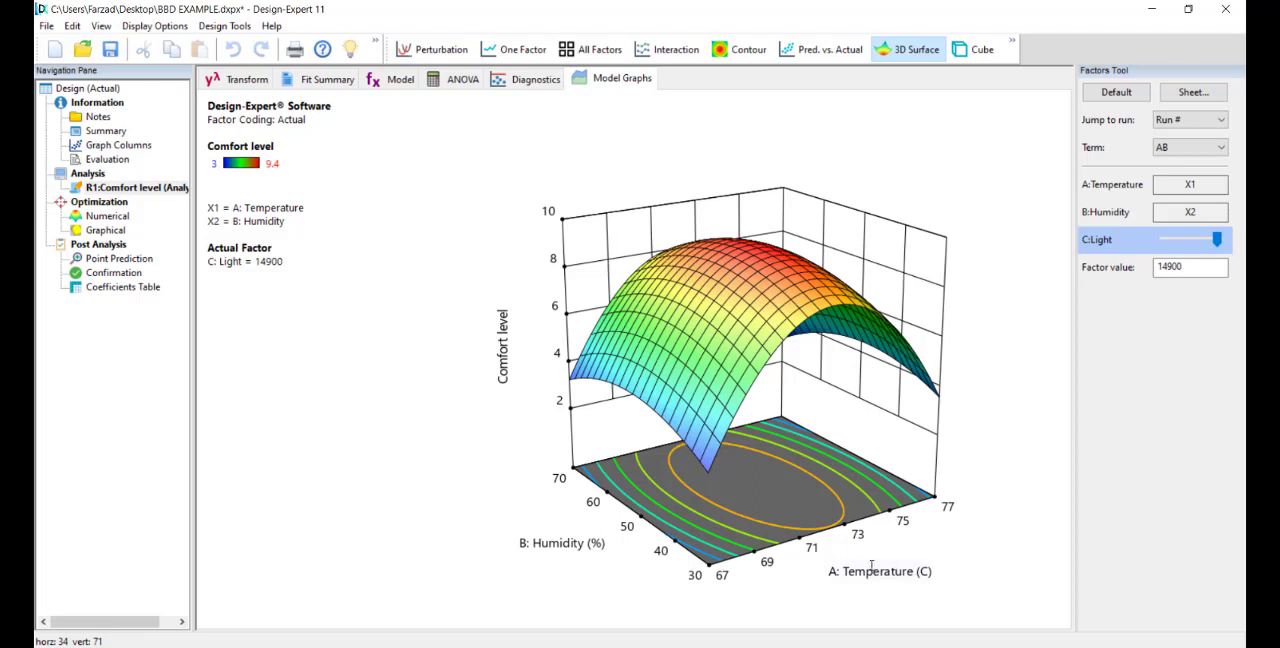
# Step: Open the numerical optimization criteria and review the goals and limits of Temperature, Humidity and Light
pyautogui.click(107, 216)
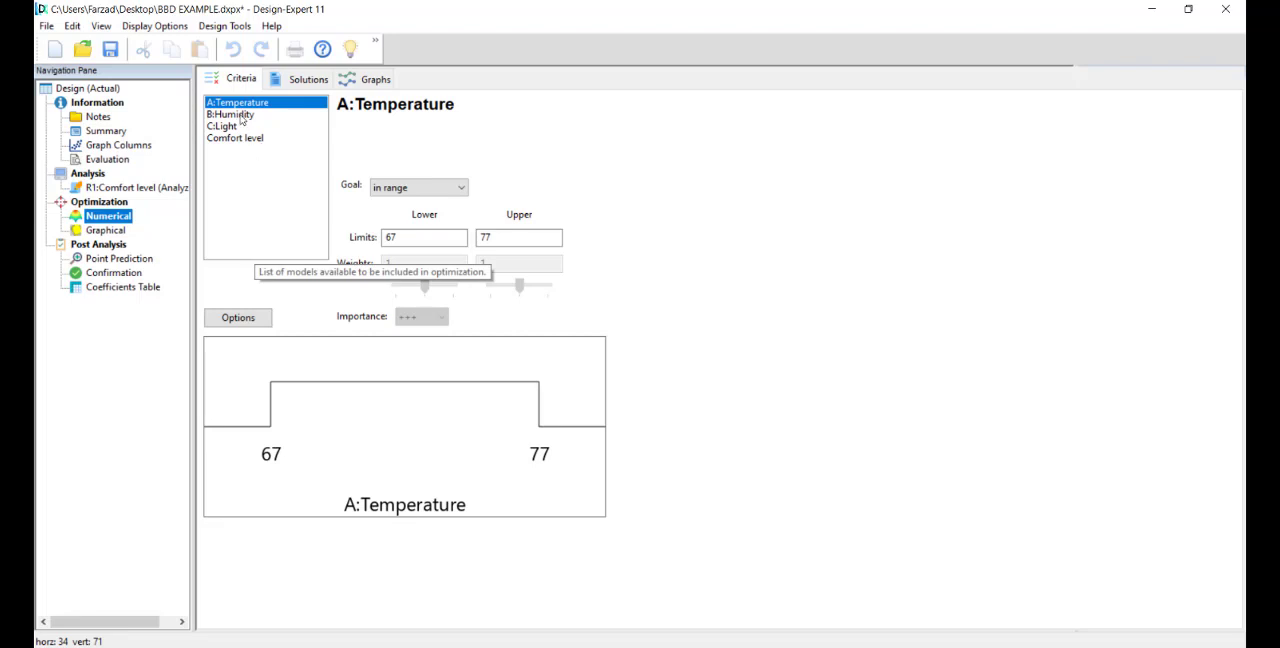
pyautogui.click(240, 116)
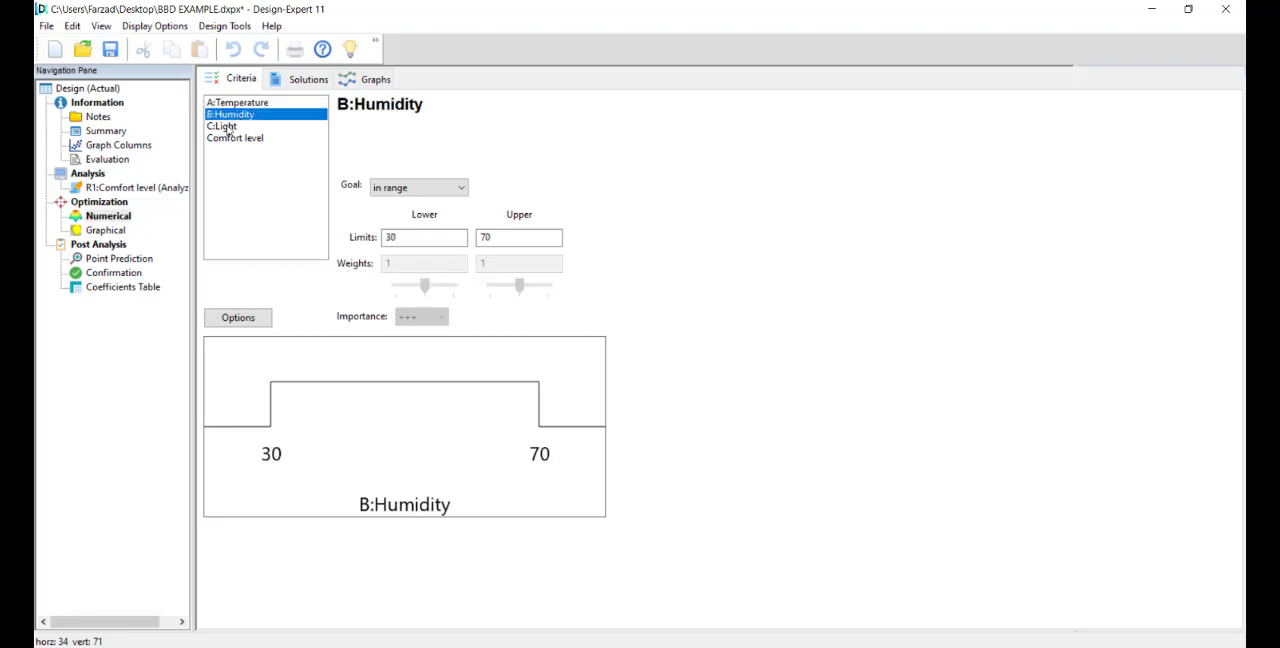
pyautogui.click(228, 127)
pyautogui.click(232, 105)
pyautogui.click(231, 116)
pyautogui.click(228, 128)
pyautogui.click(234, 104)
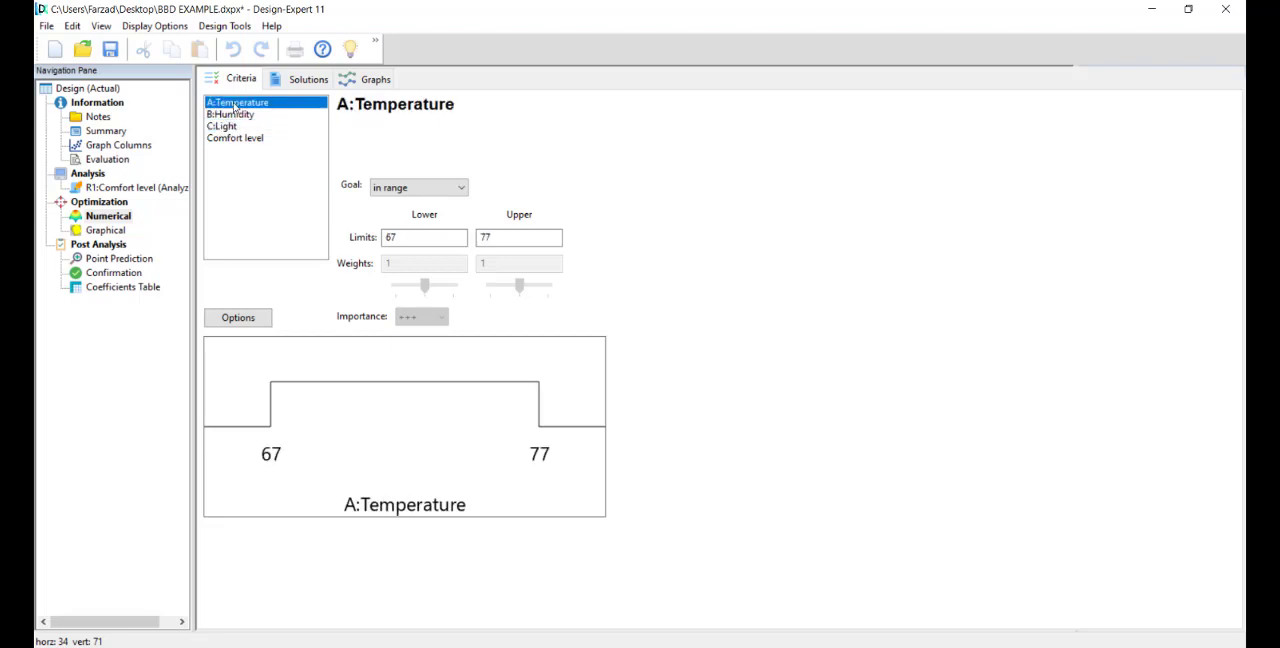
pyautogui.click(421, 238)
pyautogui.click(488, 238)
pyautogui.click(424, 241)
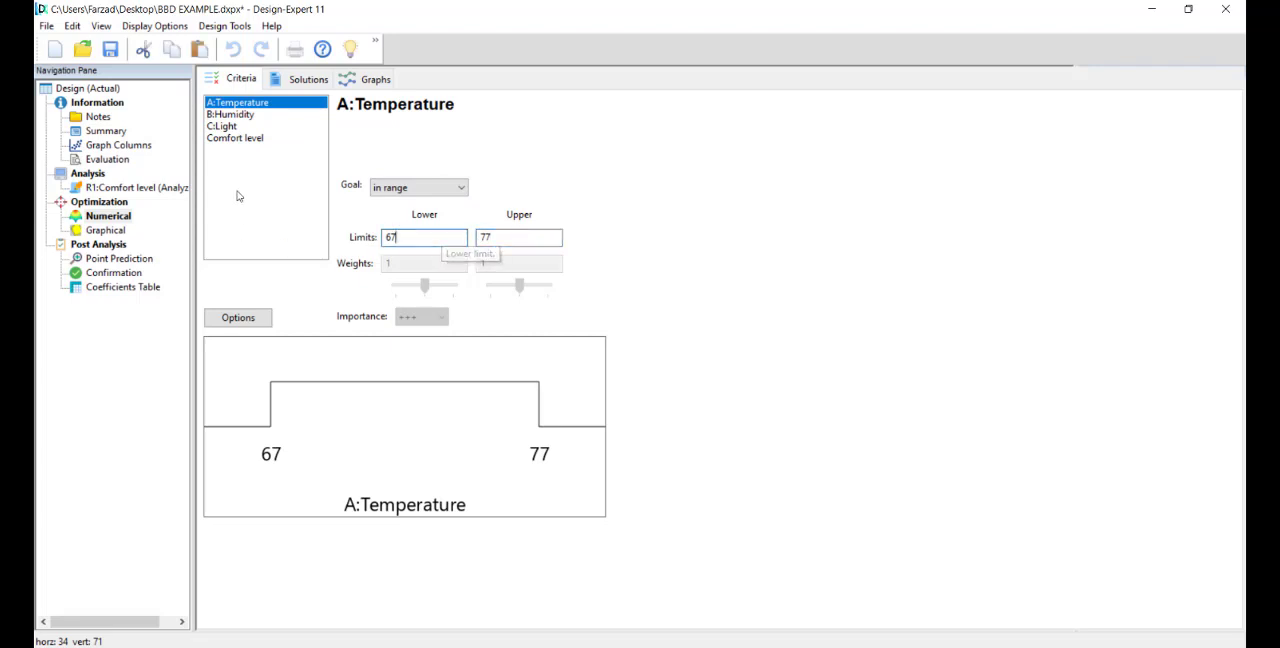
# Step: Set the optimization goal for Comfort level to maximize
pyautogui.click(234, 140)
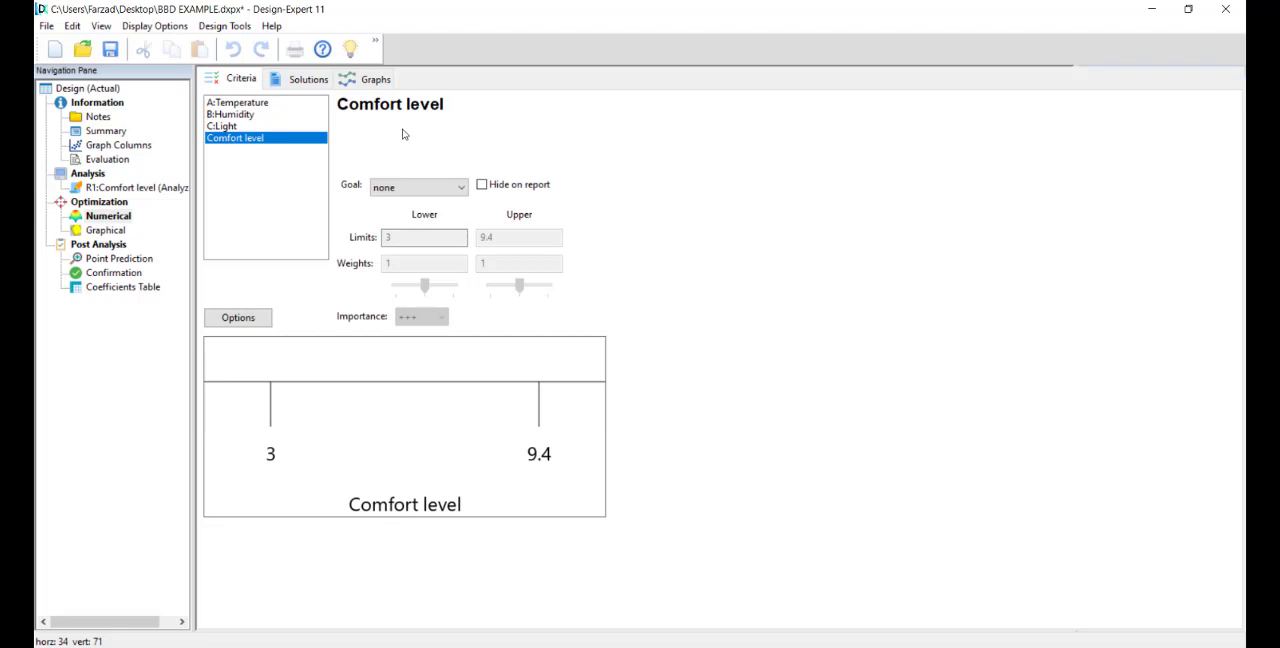
pyautogui.click(386, 189)
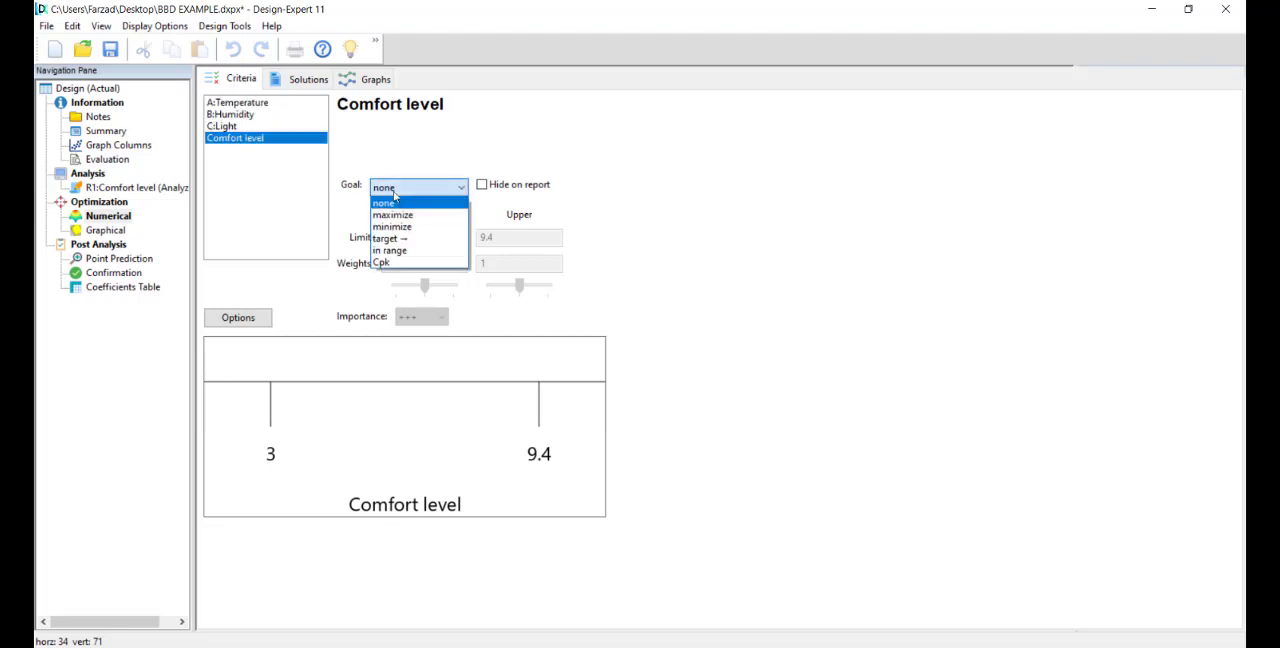
pyautogui.click(420, 216)
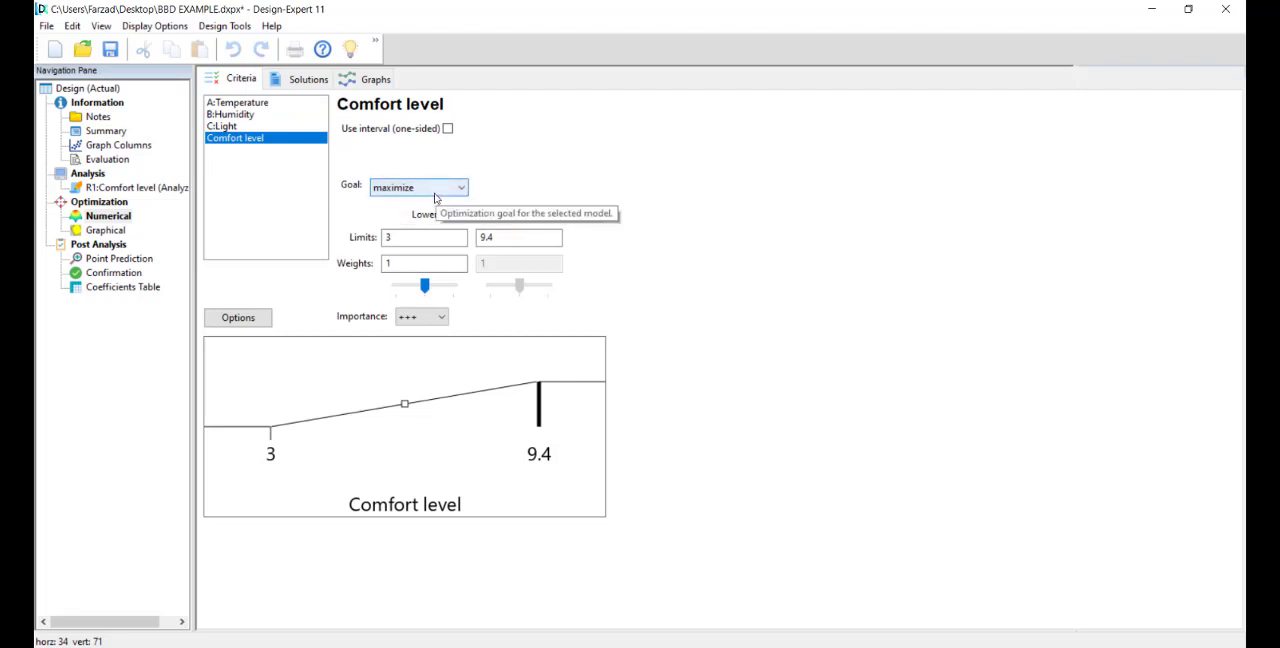
# Step: Try a lower limit of 5 for the Comfort level goal and restore it to 3
pyautogui.click(408, 237)
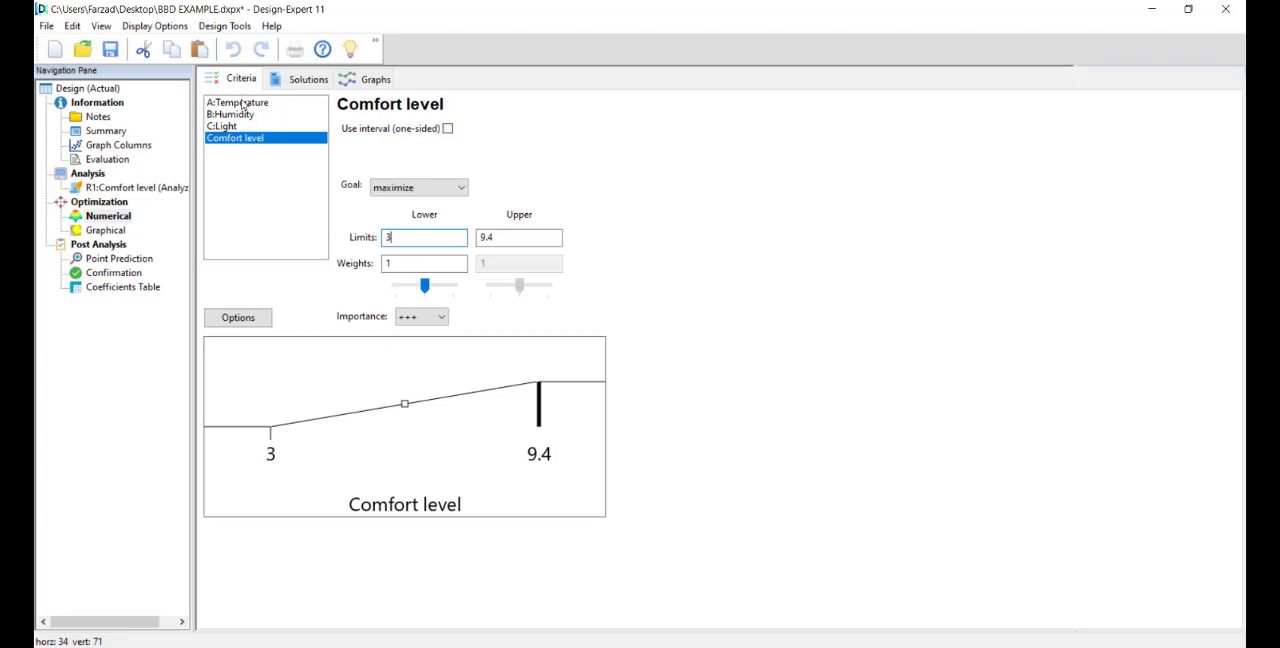
pyautogui.moveTo(402, 240); pyautogui.dragTo(376, 238)
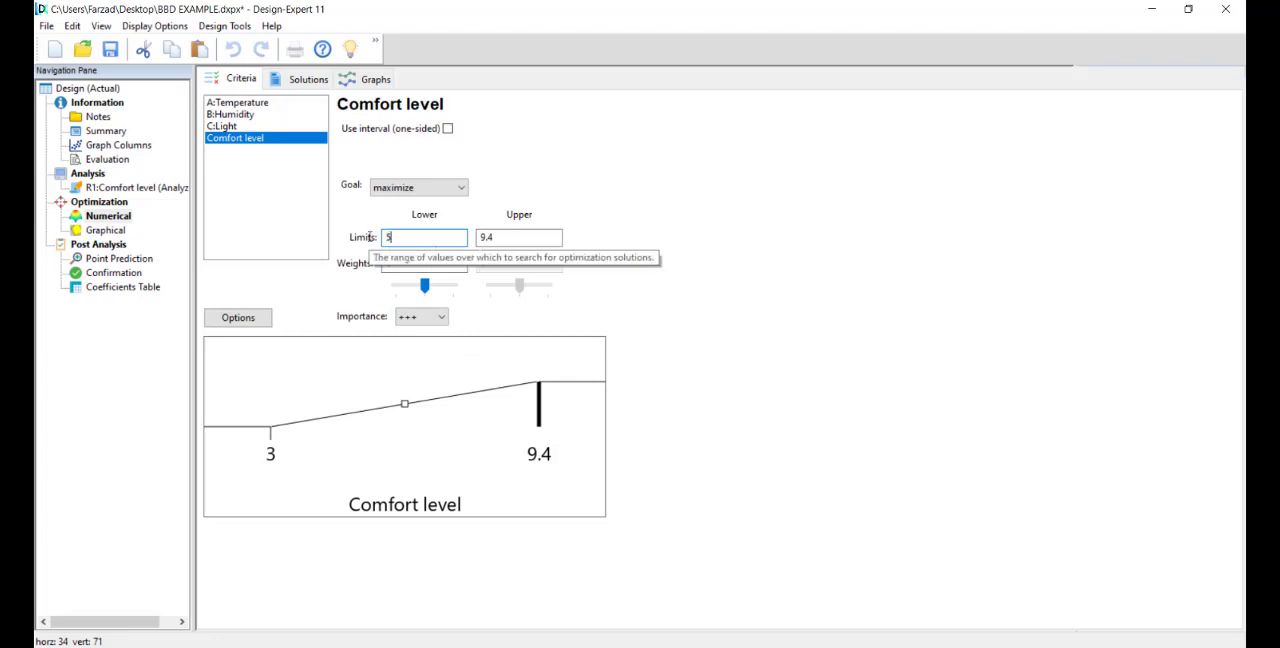
pyautogui.write('5')
pyautogui.press('Tab')
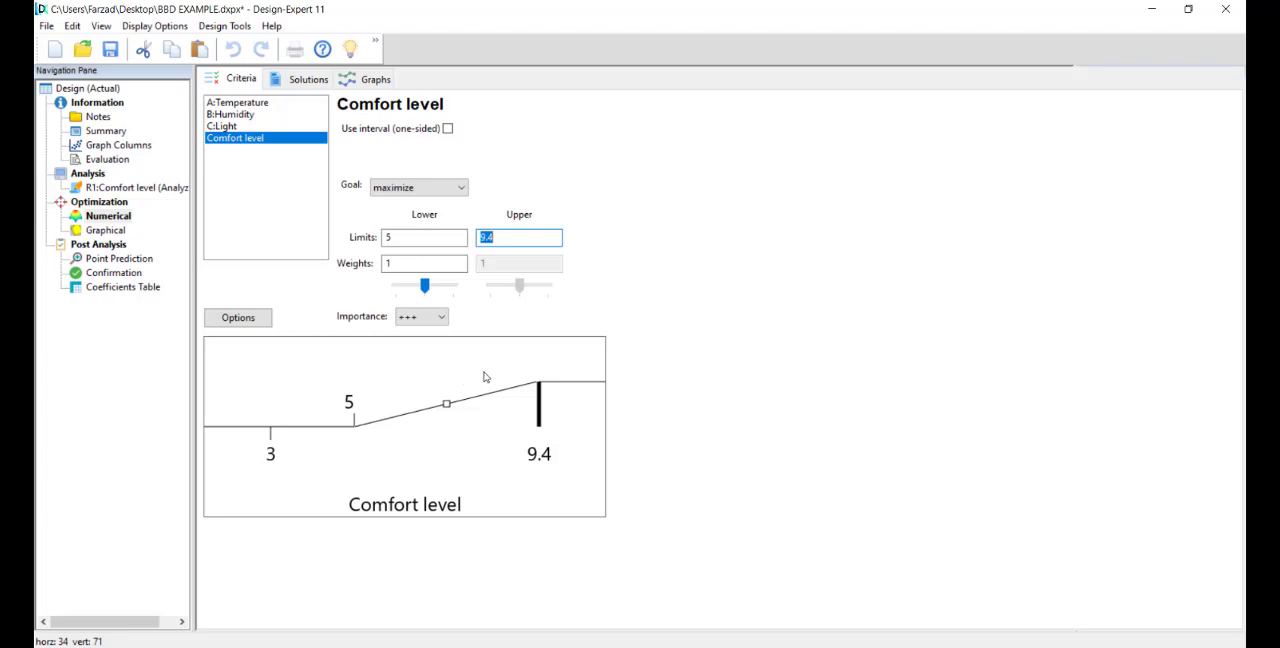
pyautogui.doubleClick(407, 236)
pyautogui.write('3')
pyautogui.press('Tab')
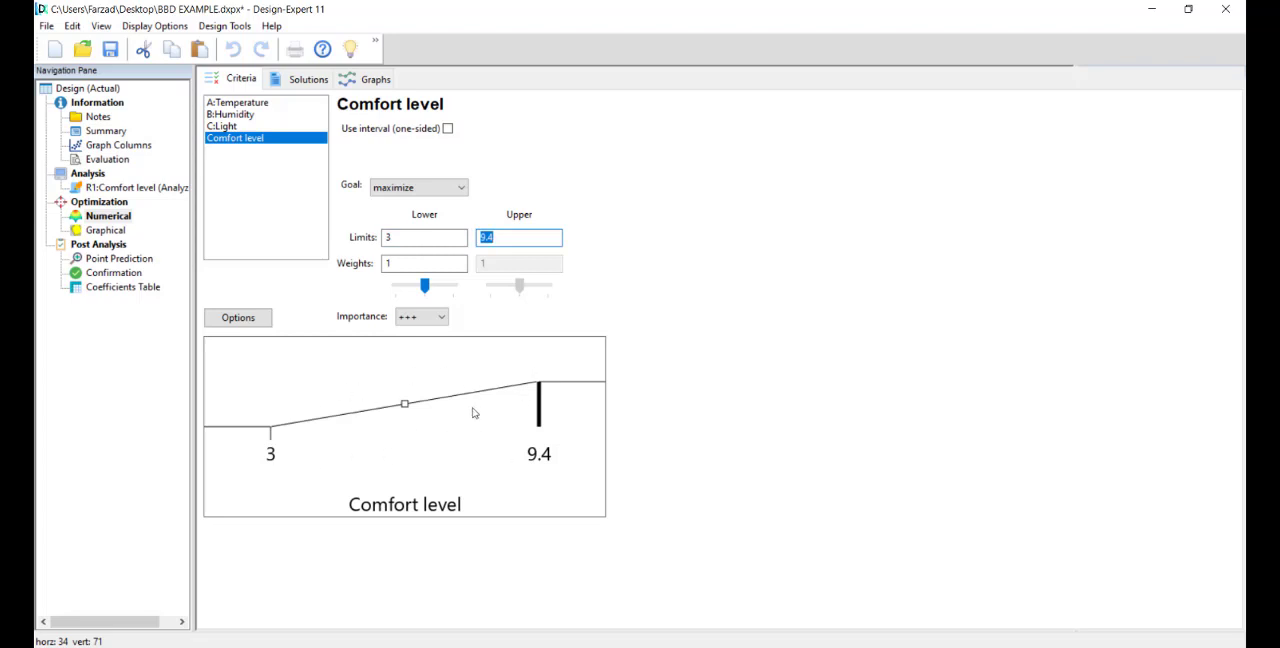
# Step: Recheck the in-range criteria of Temperature, Humidity and Light, including the goal options available for Light
pyautogui.click(225, 124)
pyautogui.press('Up')
pyautogui.press('Up')
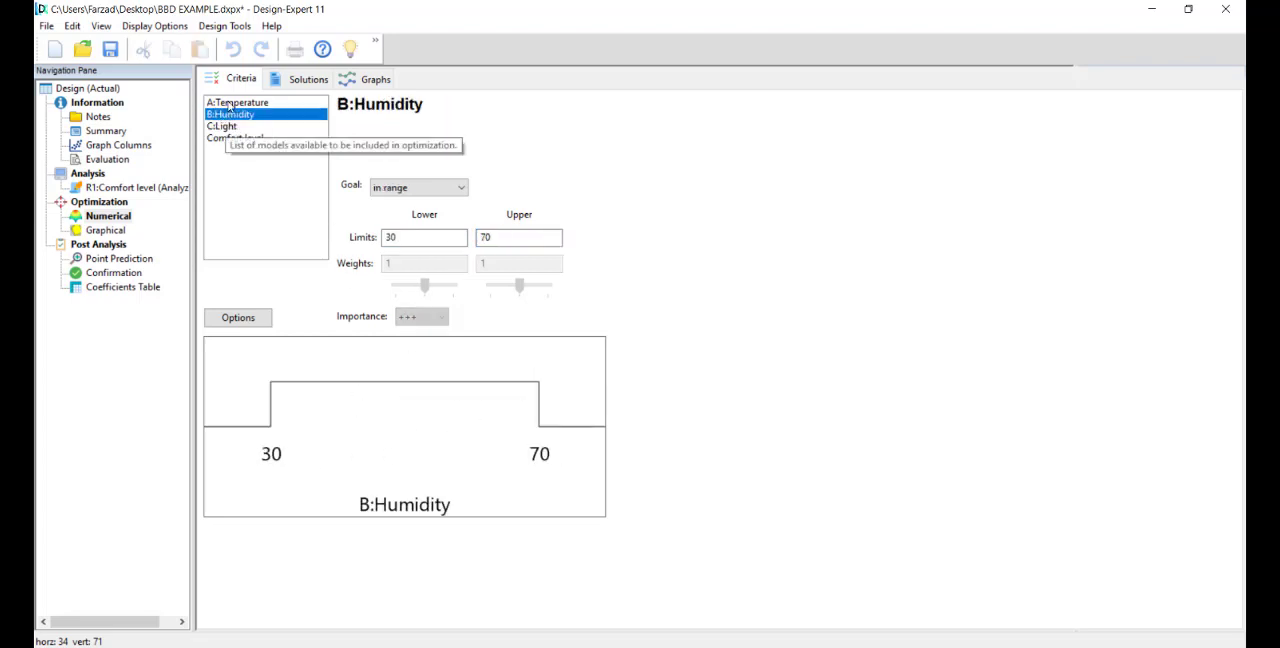
pyautogui.click(232, 116)
pyautogui.click(228, 127)
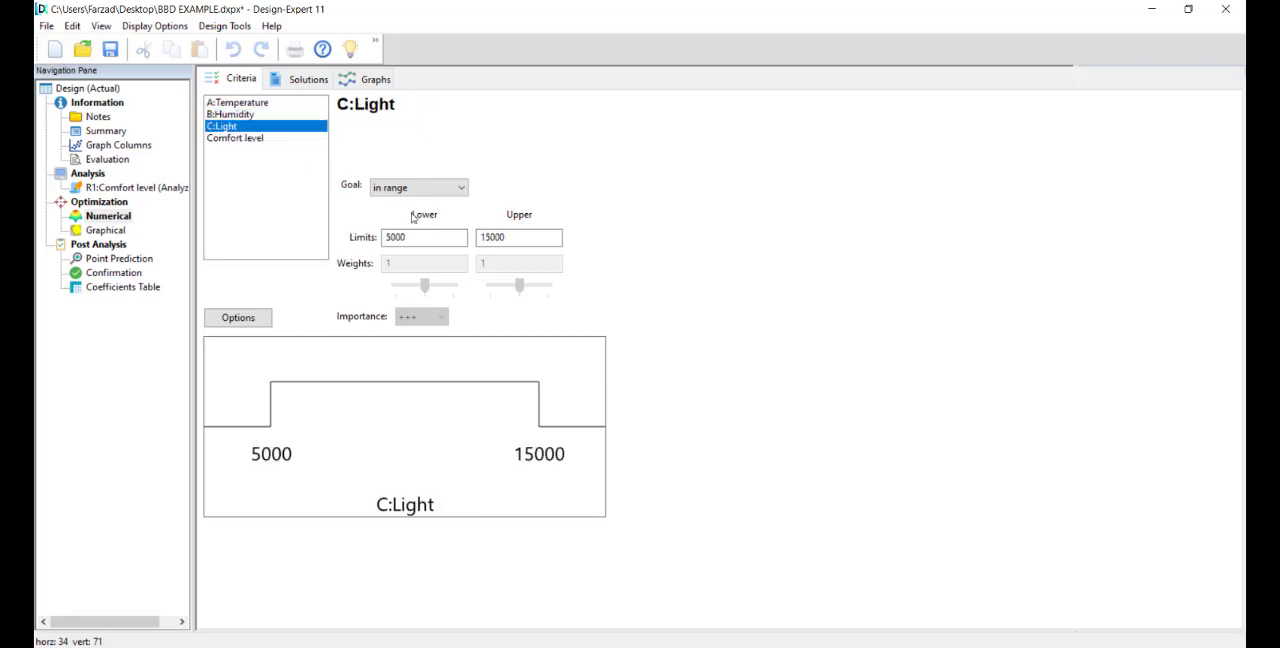
pyautogui.click(236, 114)
pyautogui.click(237, 103)
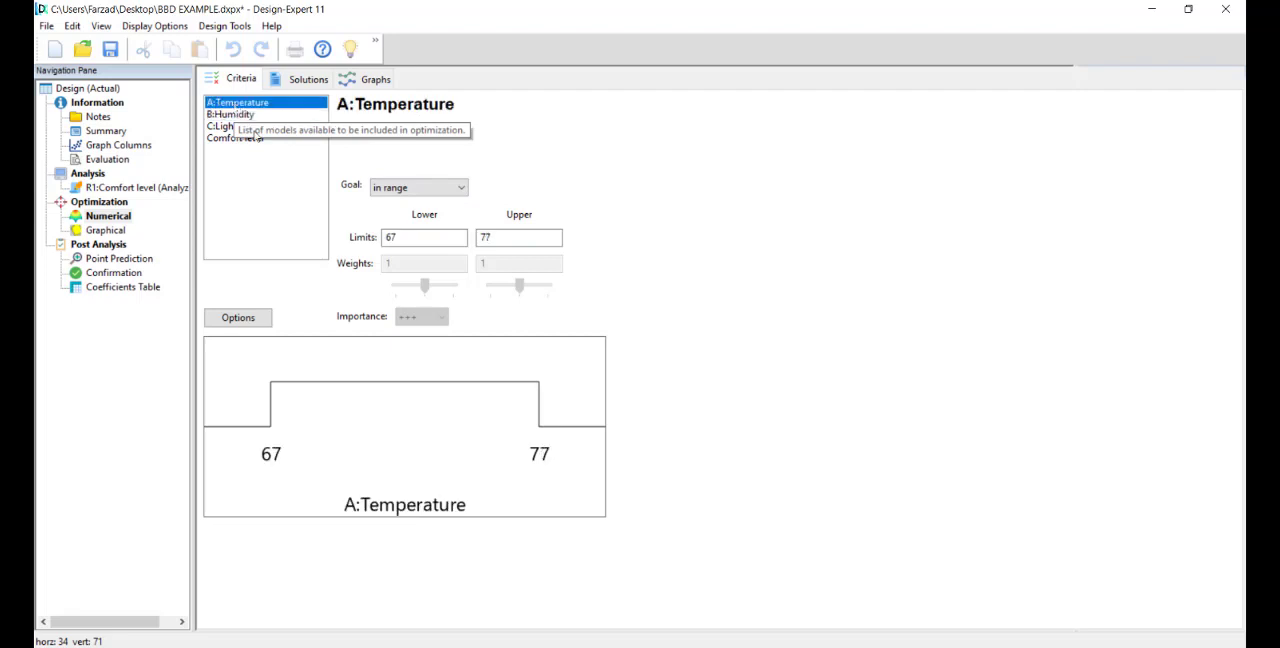
pyautogui.click(228, 115)
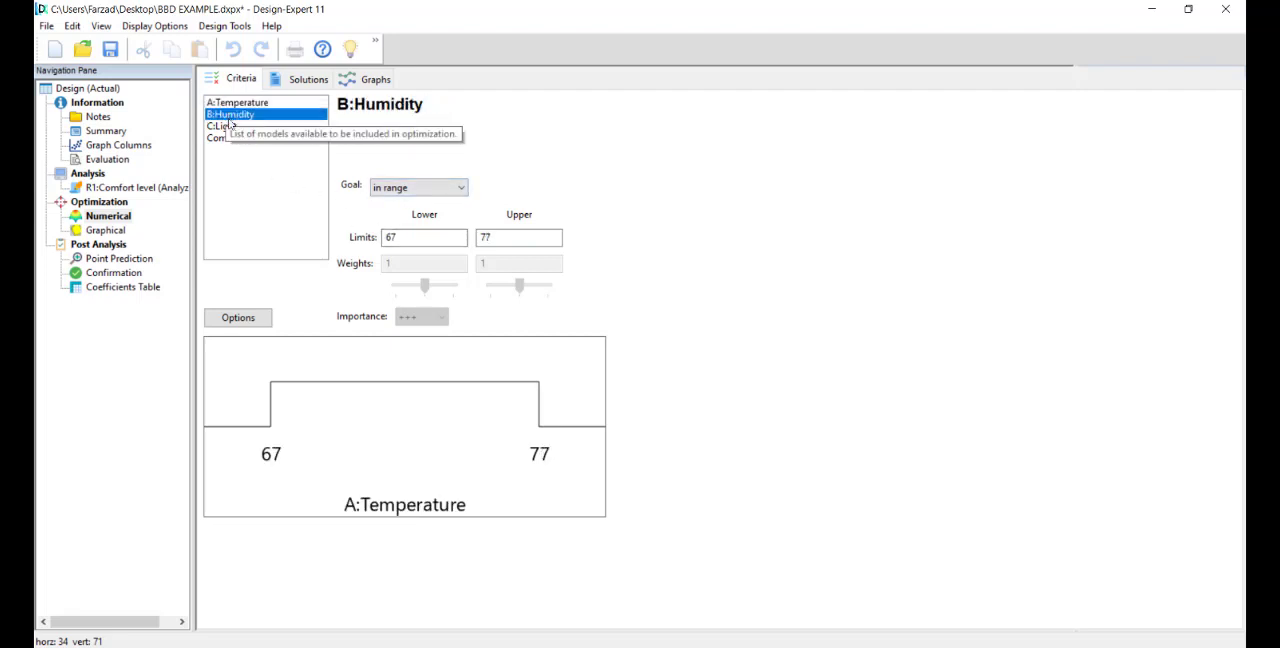
pyautogui.click(226, 127)
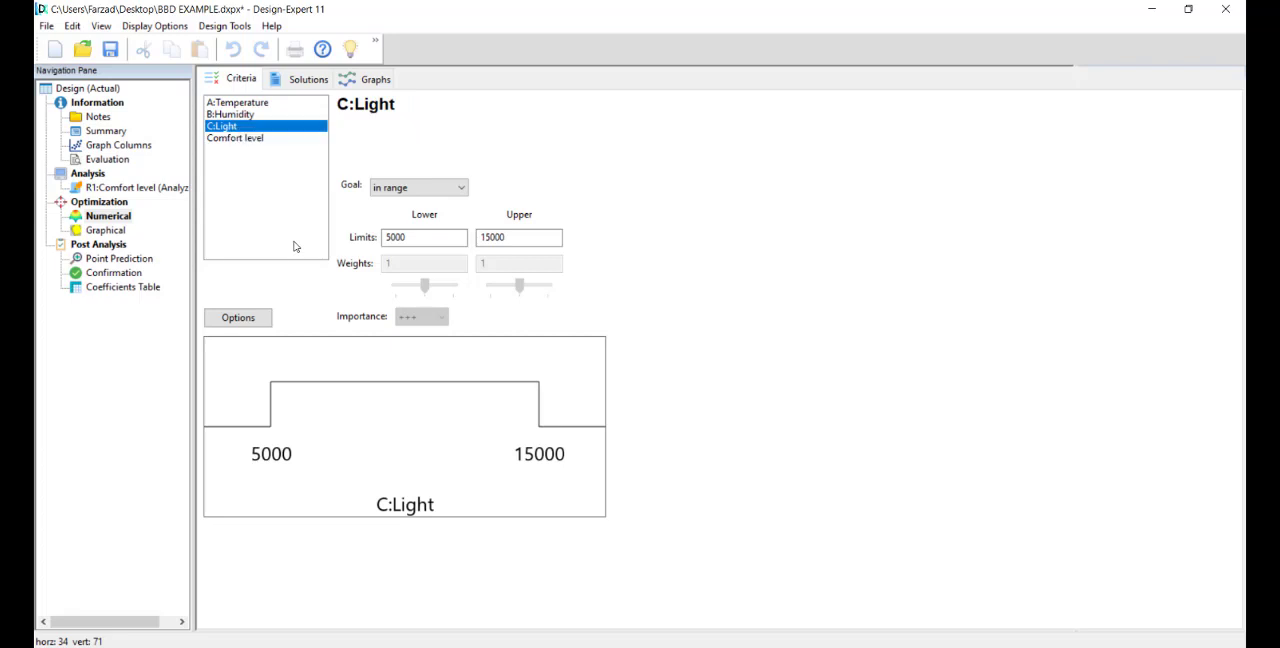
pyautogui.click(383, 186)
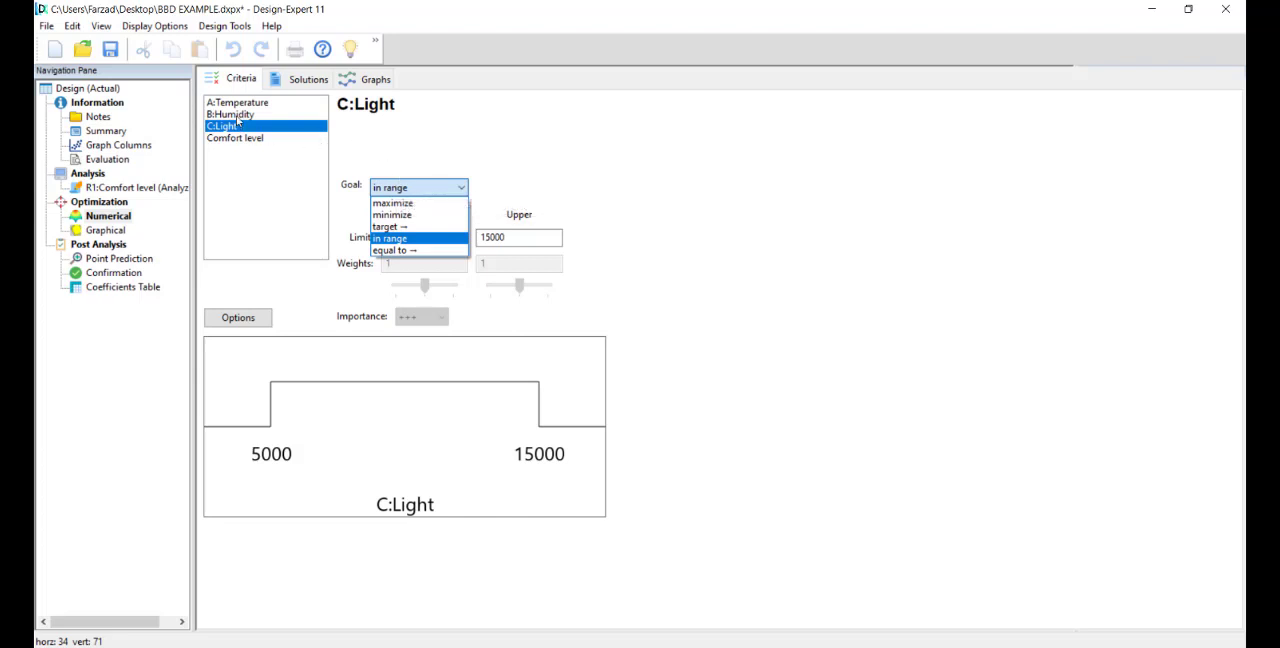
pyautogui.click(236, 112)
pyautogui.click(236, 103)
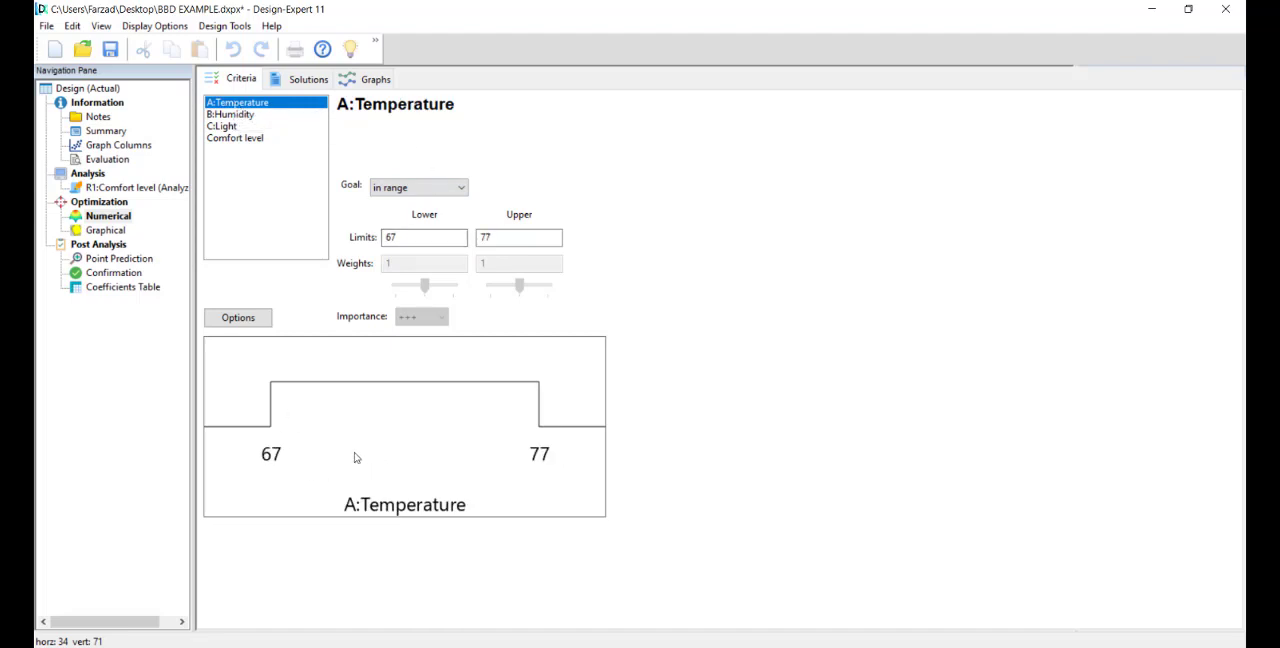
pyautogui.click(238, 116)
pyautogui.click(238, 104)
pyautogui.click(242, 116)
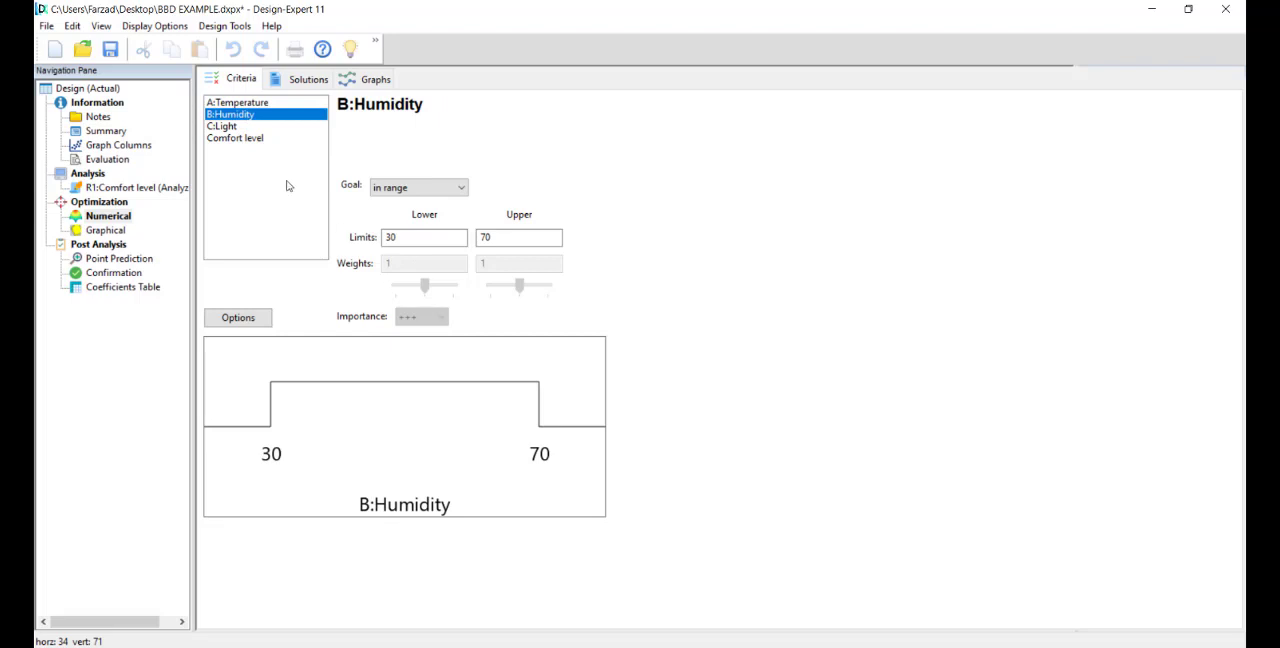
pyautogui.click(230, 128)
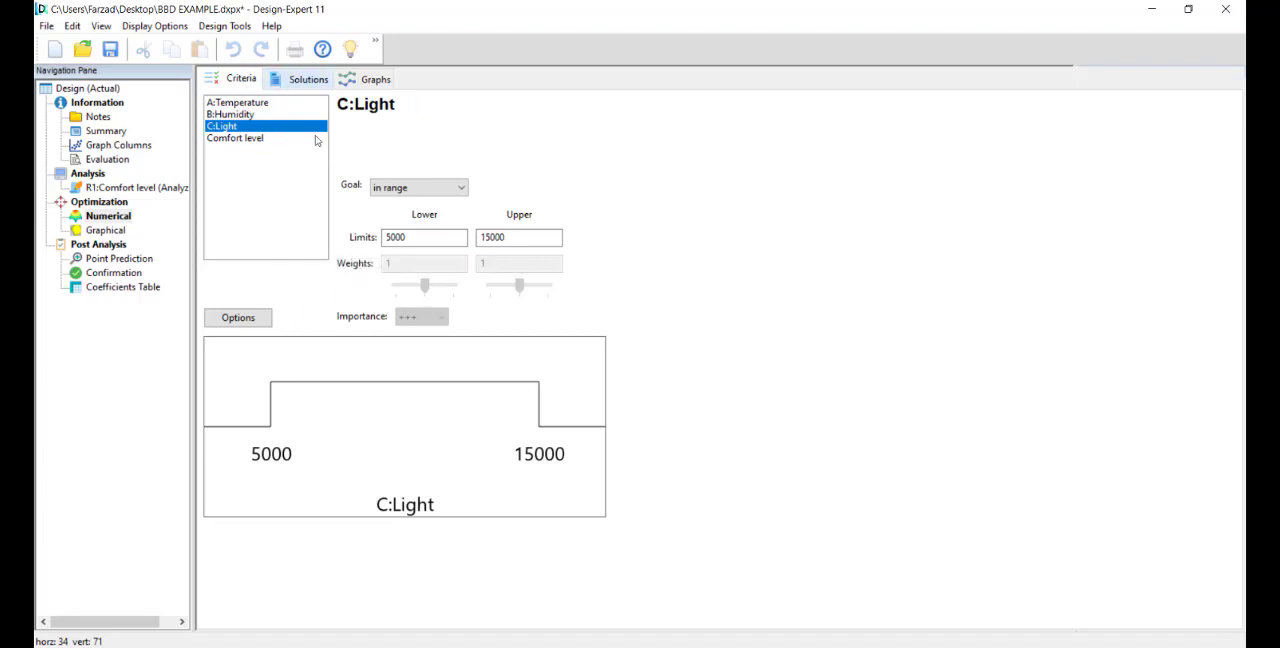
# Step: Check the importance levels offered for the Comfort level goal and leave the setting as it is
pyautogui.click(244, 140)
pyautogui.click(409, 317)
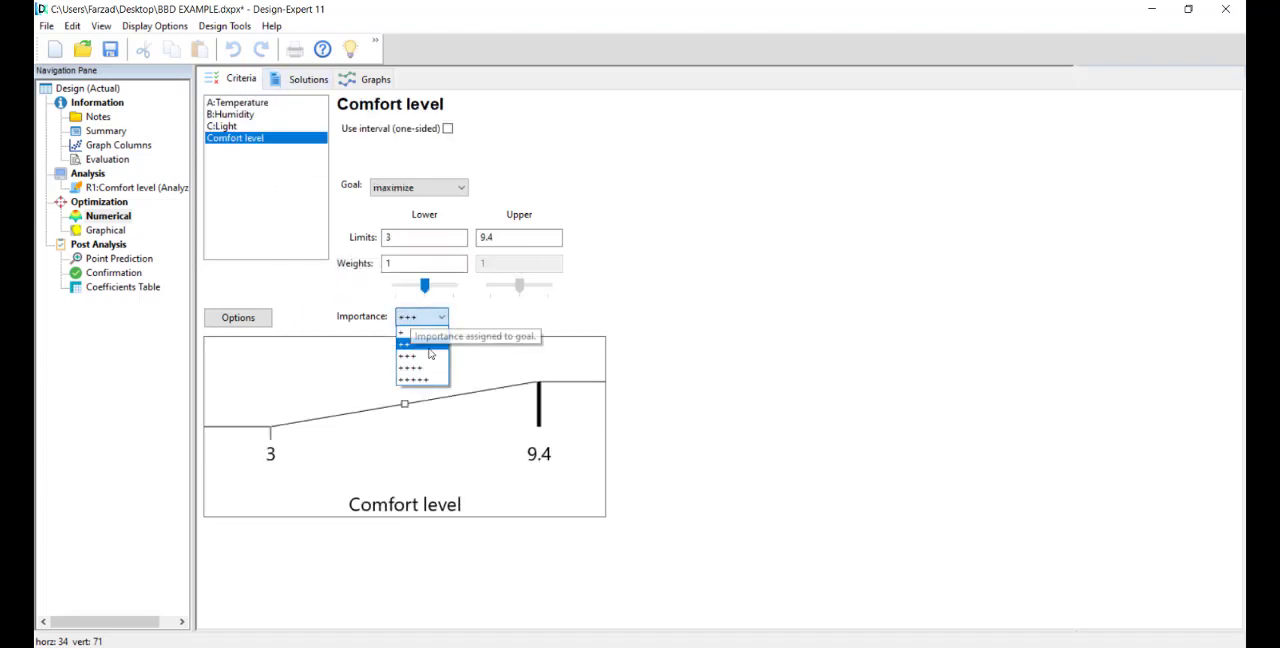
pyautogui.click(514, 325)
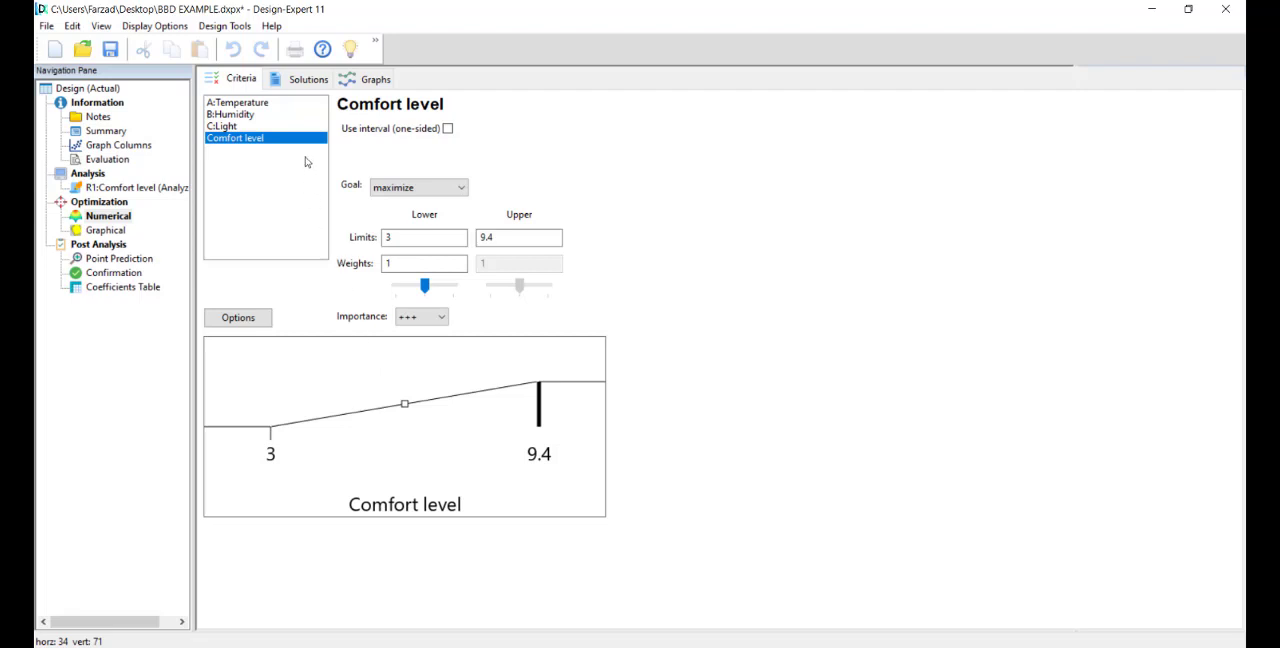
# Step: Generate the numerical optimization solutions and compare the desirability bar graphs of solution 68 and solution 1
pyautogui.click(300, 79)
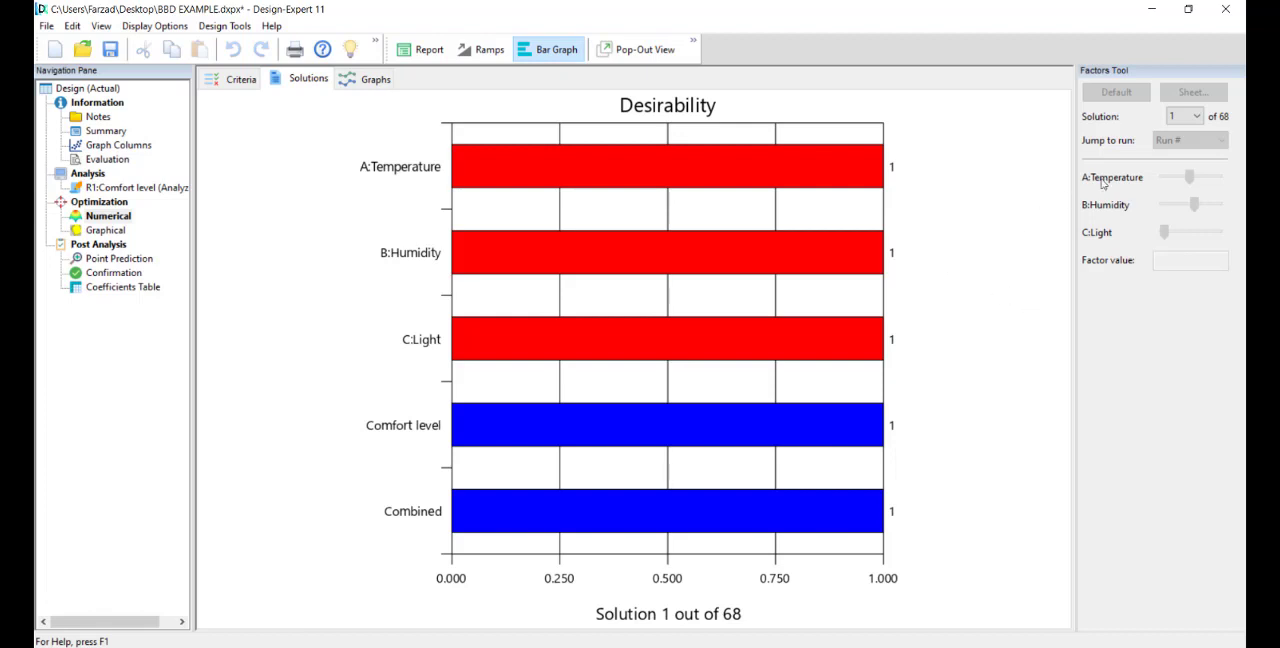
pyautogui.click(1183, 118)
pyautogui.moveTo(1196, 175); pyautogui.dragTo(1206, 369)
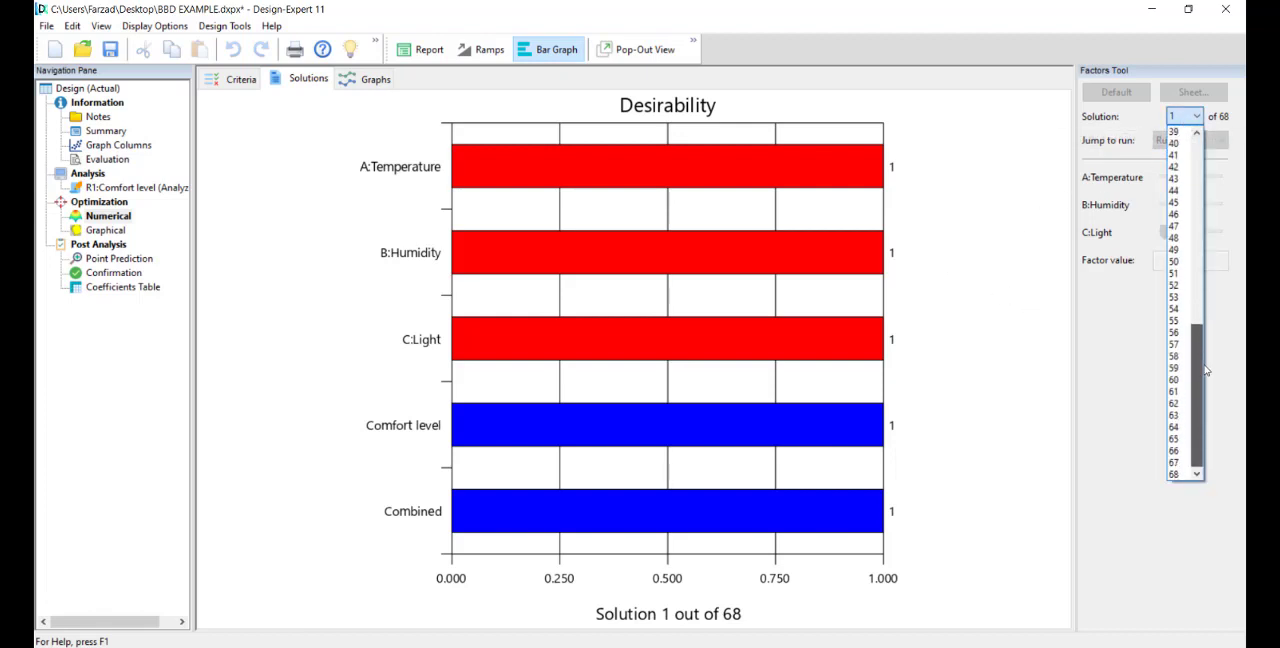
pyautogui.click(1174, 474)
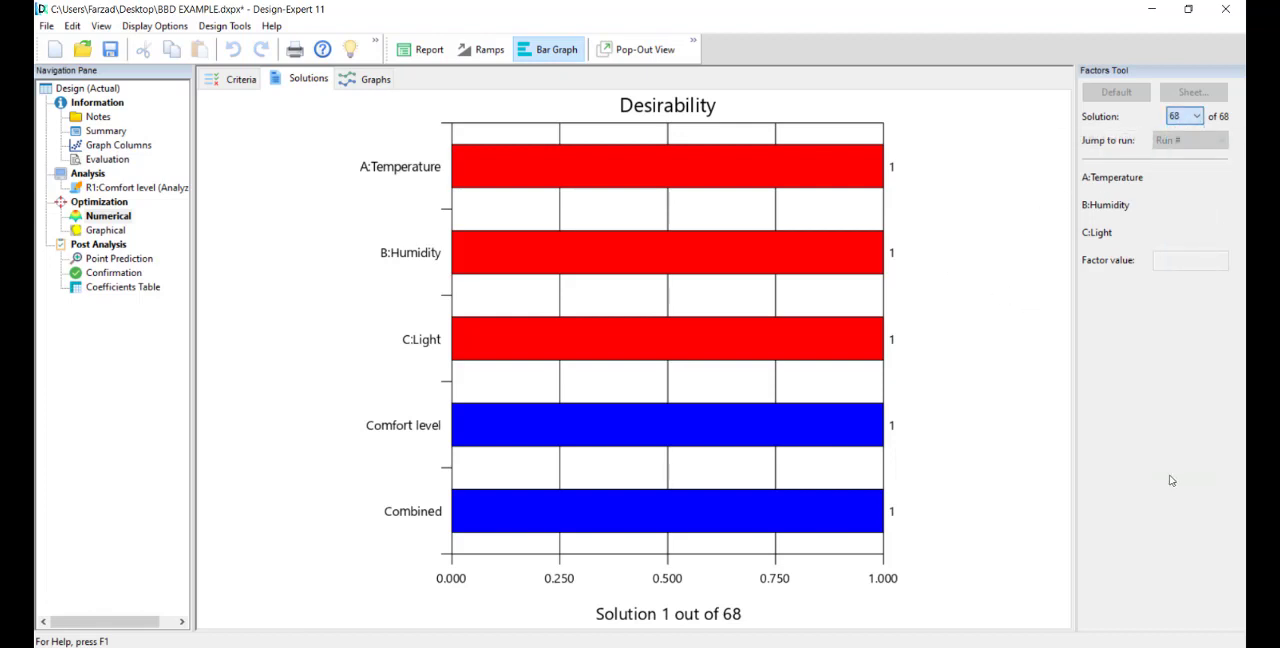
pyautogui.click(1186, 119)
pyautogui.moveTo(1201, 354); pyautogui.dragTo(1190, 151)
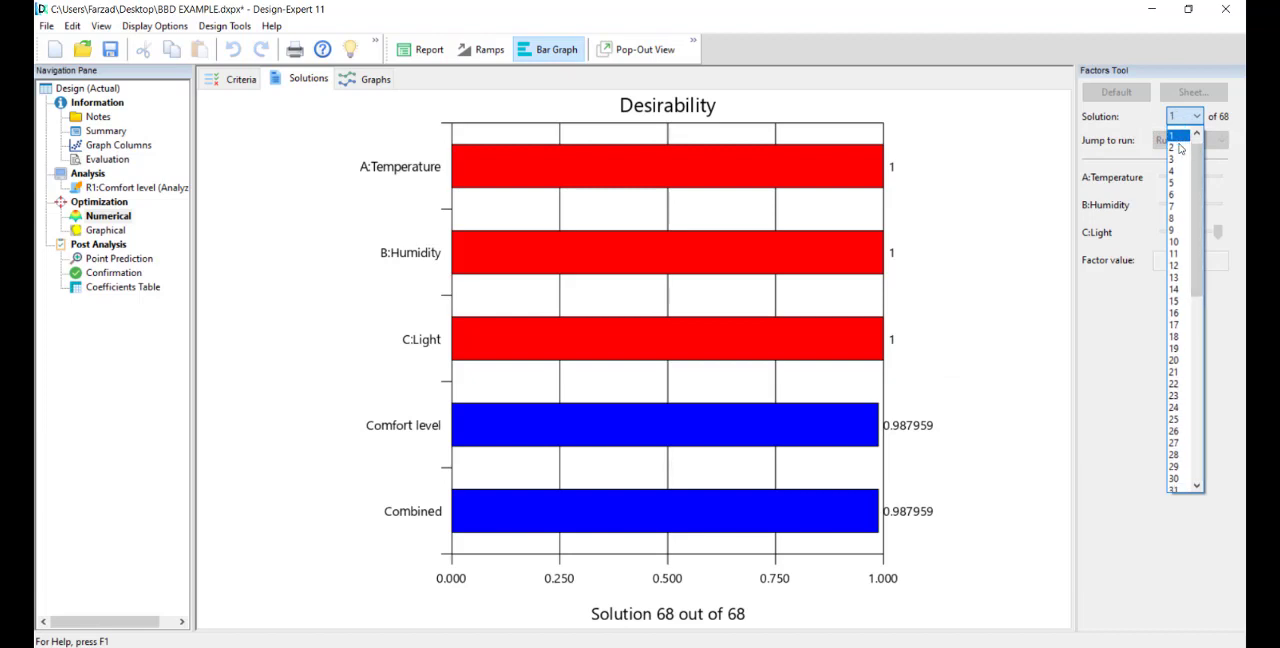
pyautogui.click(1173, 143)
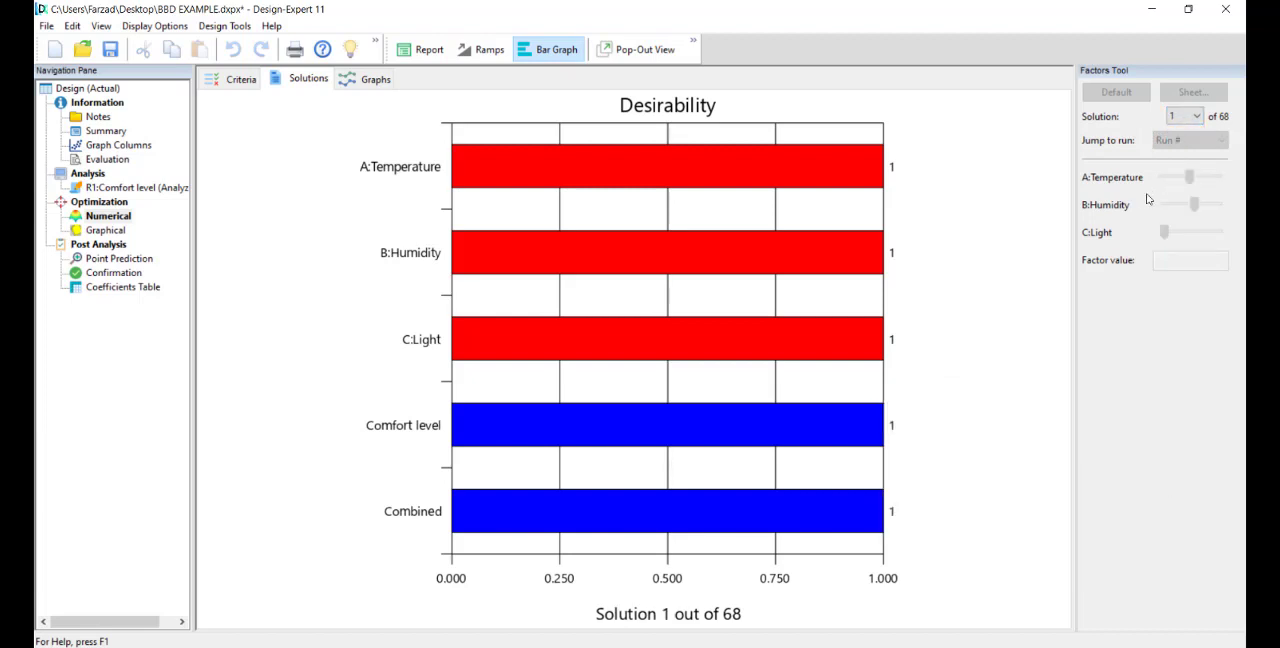
pyautogui.click(1170, 119)
pyautogui.moveTo(1198, 205); pyautogui.dragTo(1160, 207)
pyautogui.click(916, 242)
# Step: Show the Desirability and Comfort level contour graphs for solution 2, also trying the 3D Surface view for all responses
pyautogui.click(359, 83)
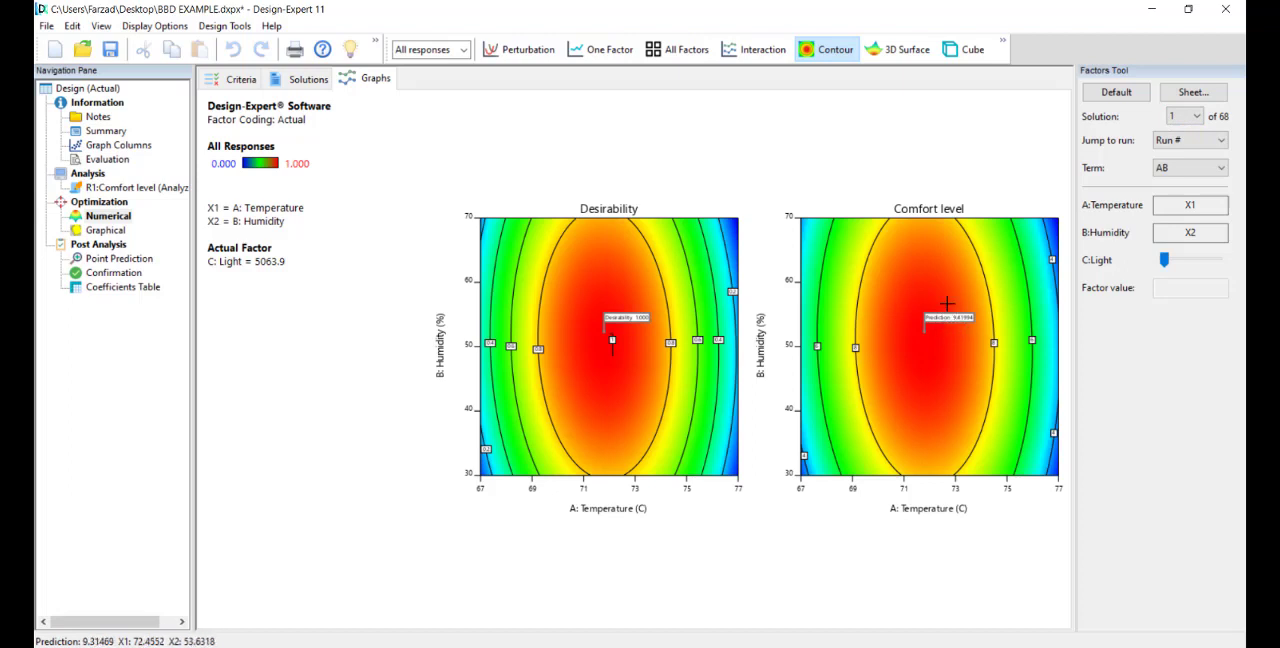
pyautogui.click(1185, 116)
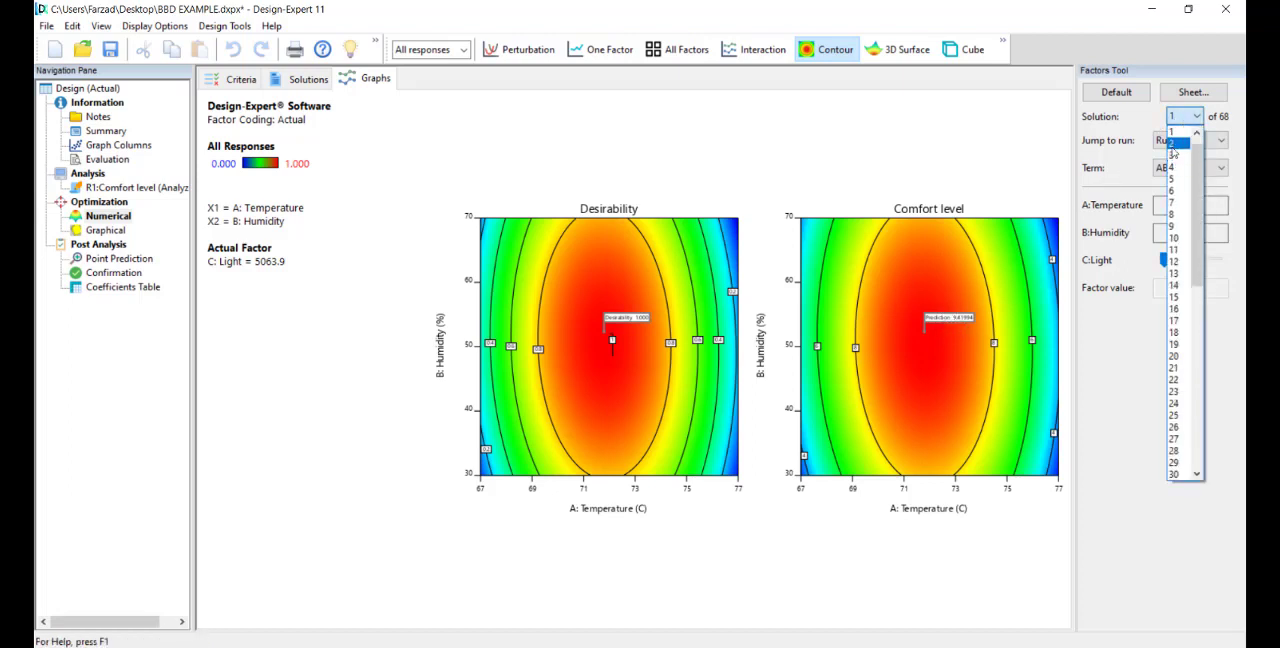
pyautogui.click(1173, 143)
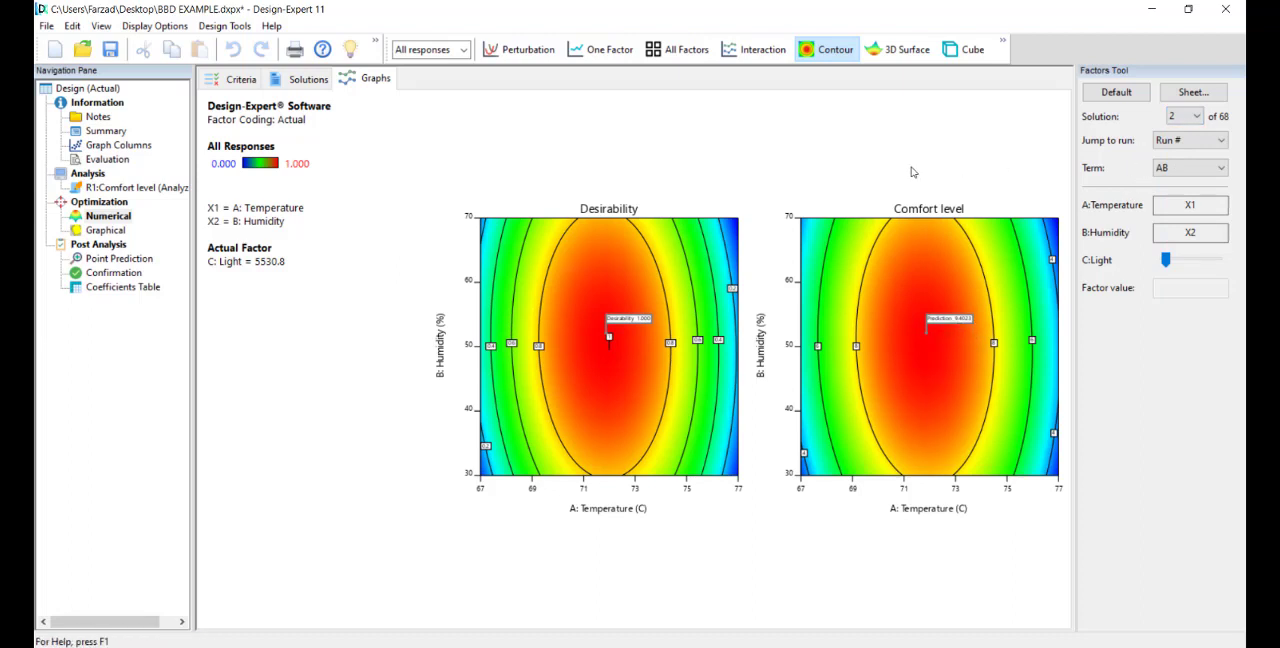
pyautogui.click(875, 50)
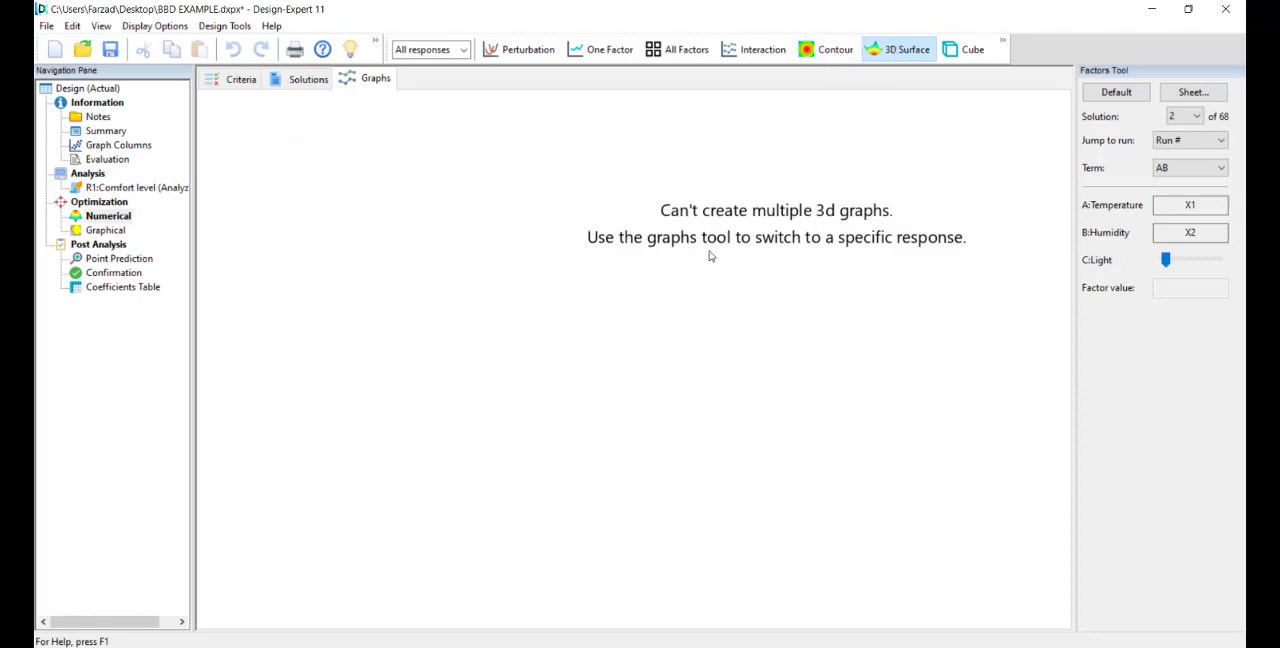
pyautogui.click(830, 49)
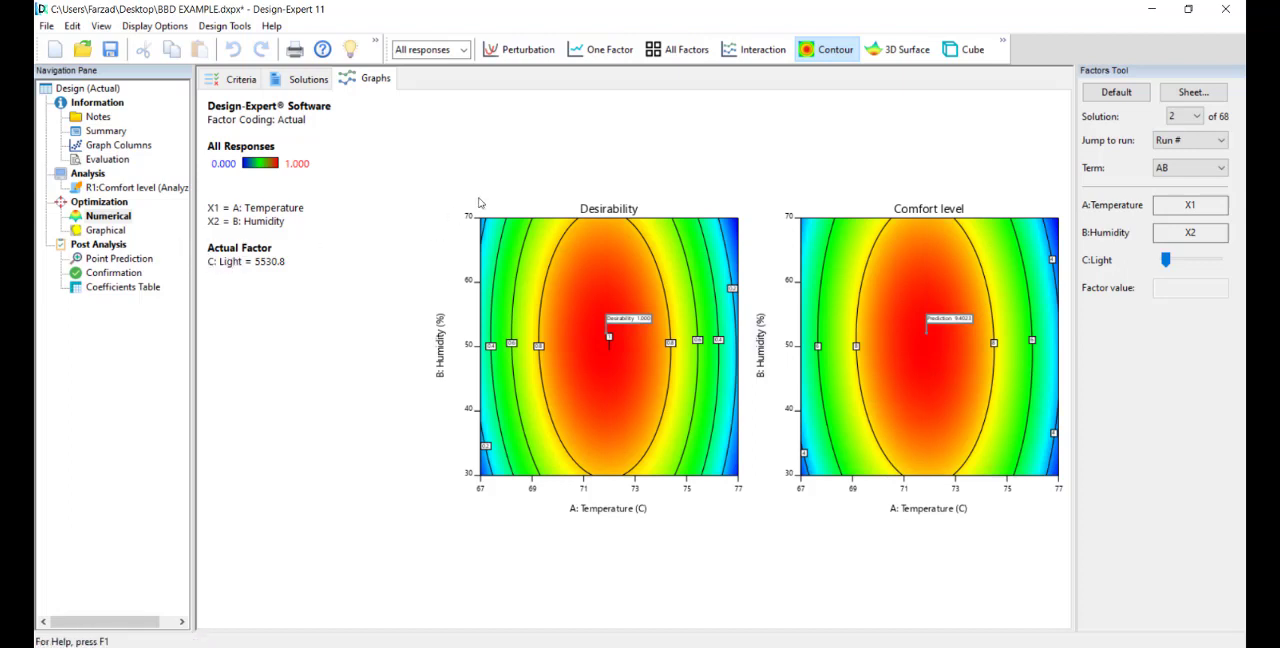
# Step: Open the graphical optimization and display its overlay plot of Temperature and Humidity
pyautogui.click(104, 230)
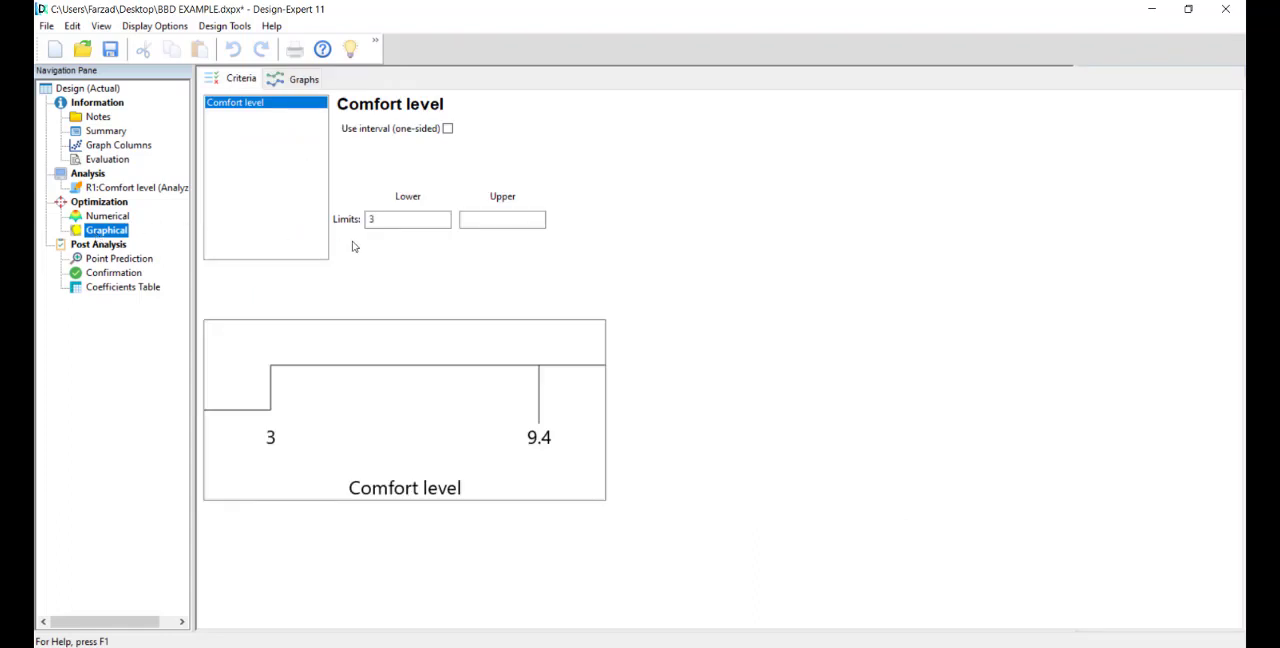
pyautogui.click(296, 84)
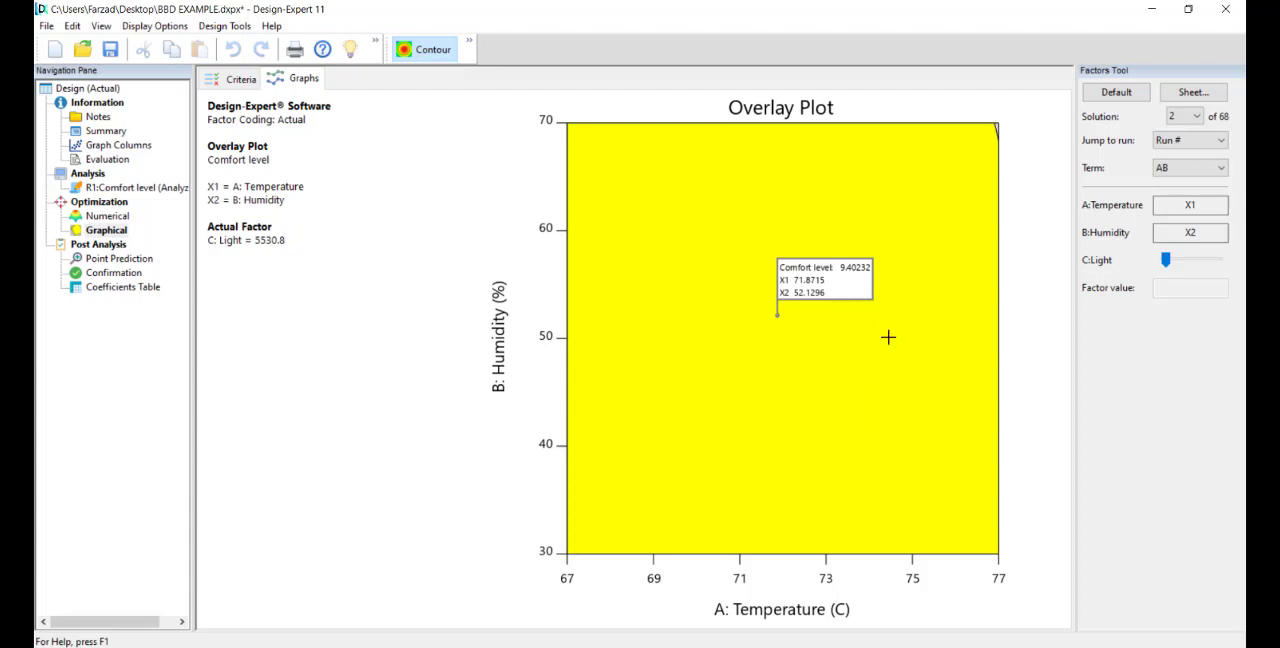
# Step: Compare the overlay plots of solutions 1 and 56, leaving solution 1 displayed
pyautogui.click(1195, 117)
pyautogui.click(1196, 132)
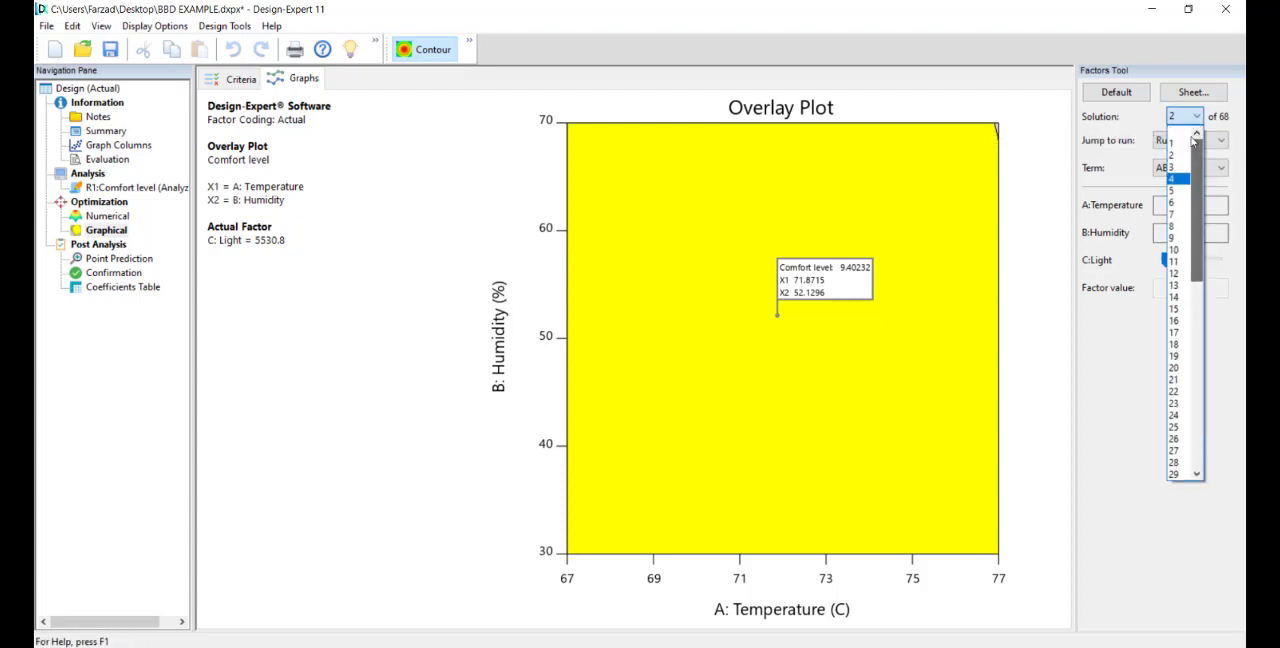
pyautogui.click(1176, 133)
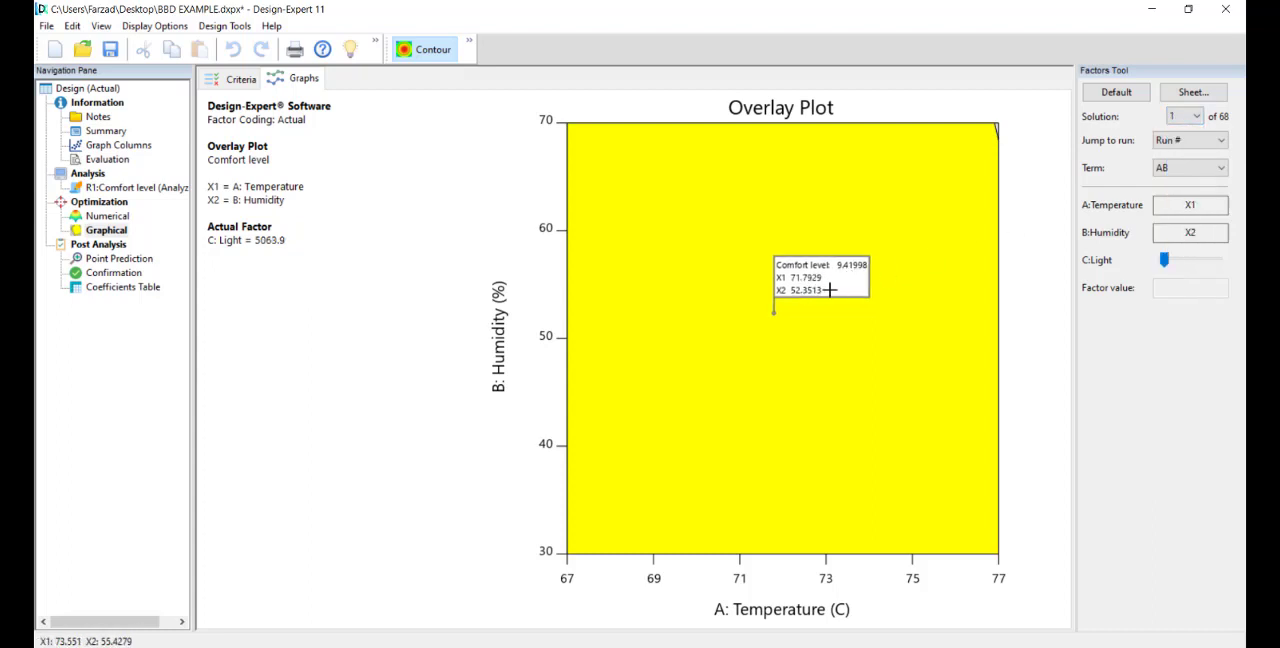
pyautogui.click(1196, 116)
pyautogui.scroll(-12, 1178, 290)
pyautogui.click(1176, 345)
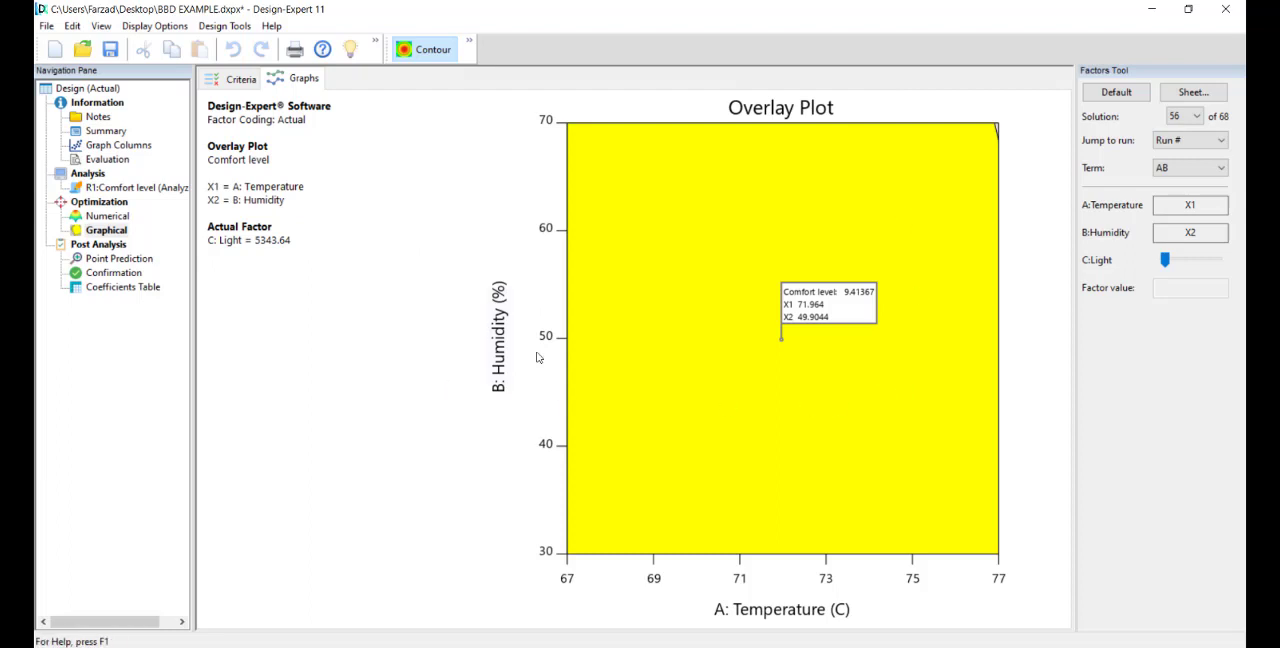
pyautogui.click(1188, 116)
pyautogui.scroll(10, 1194, 271)
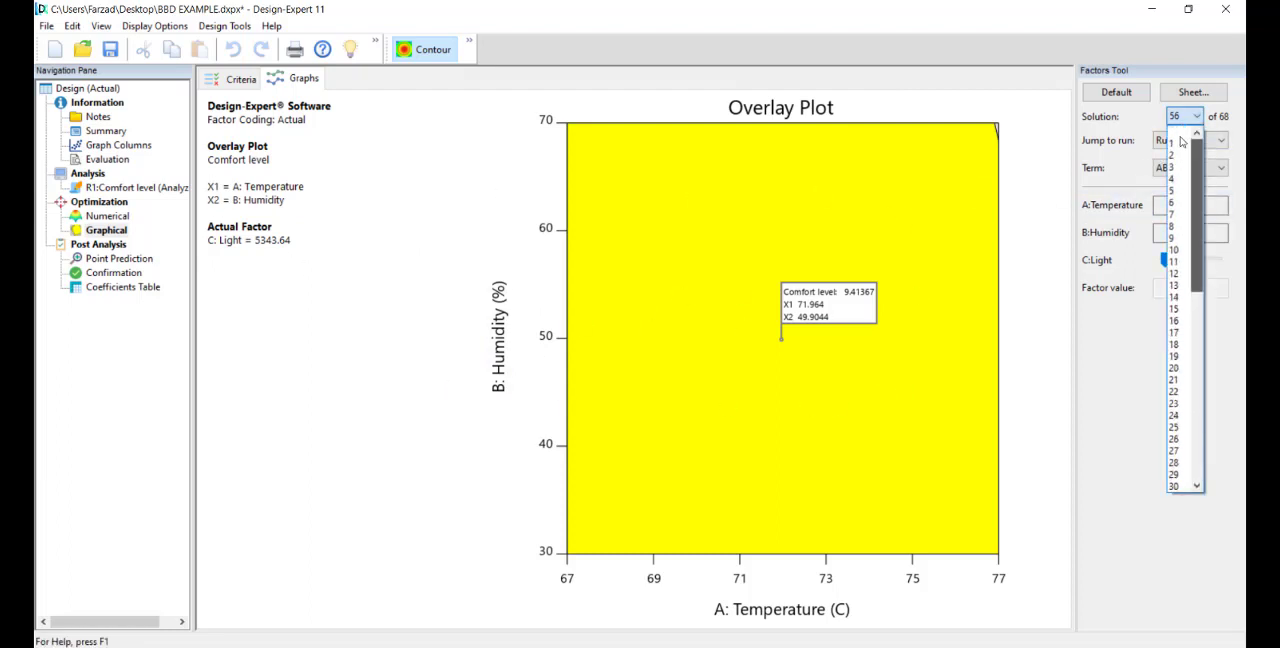
pyautogui.click(1175, 133)
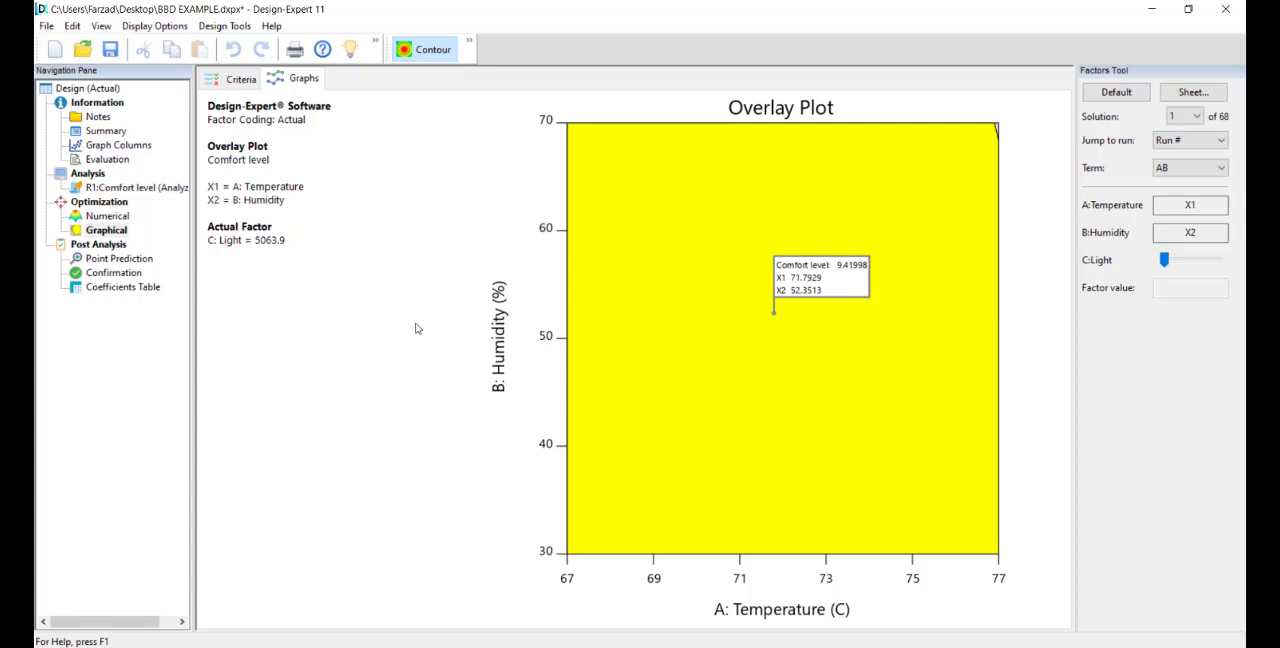
# Step: Save the design file and export solution 1's overlay plot to Word as a bitmap
pyautogui.click(110, 49)
pyautogui.rightClick(691, 195)
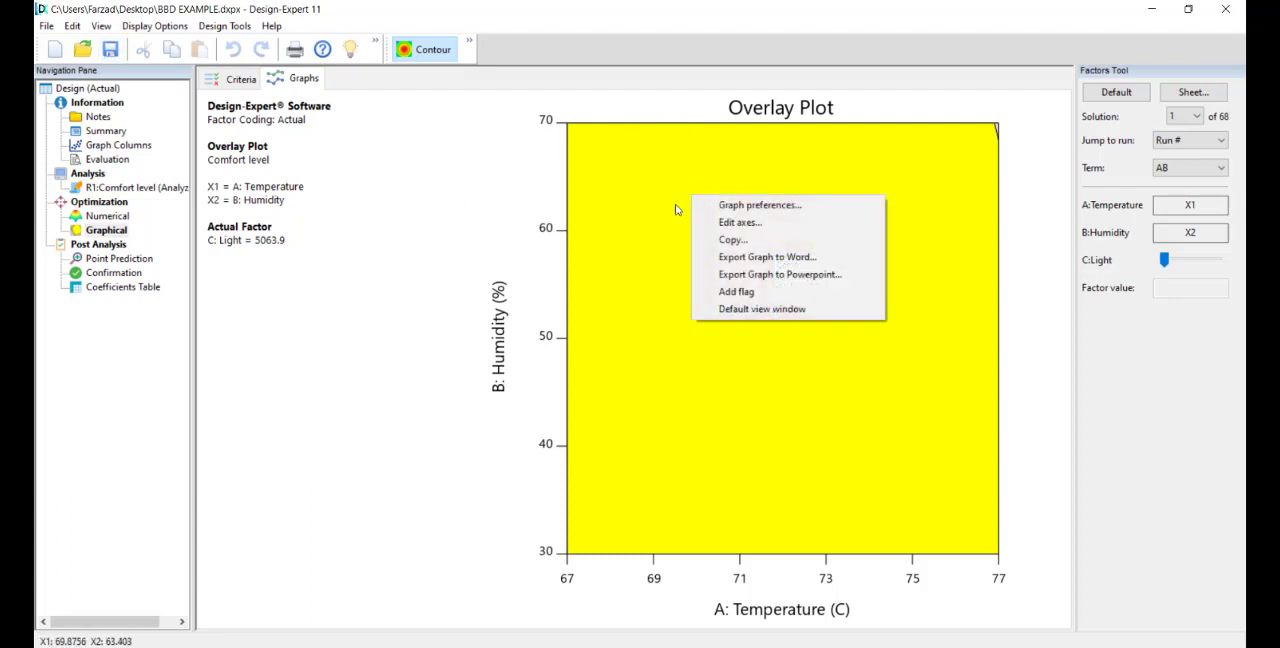
pyautogui.click(752, 257)
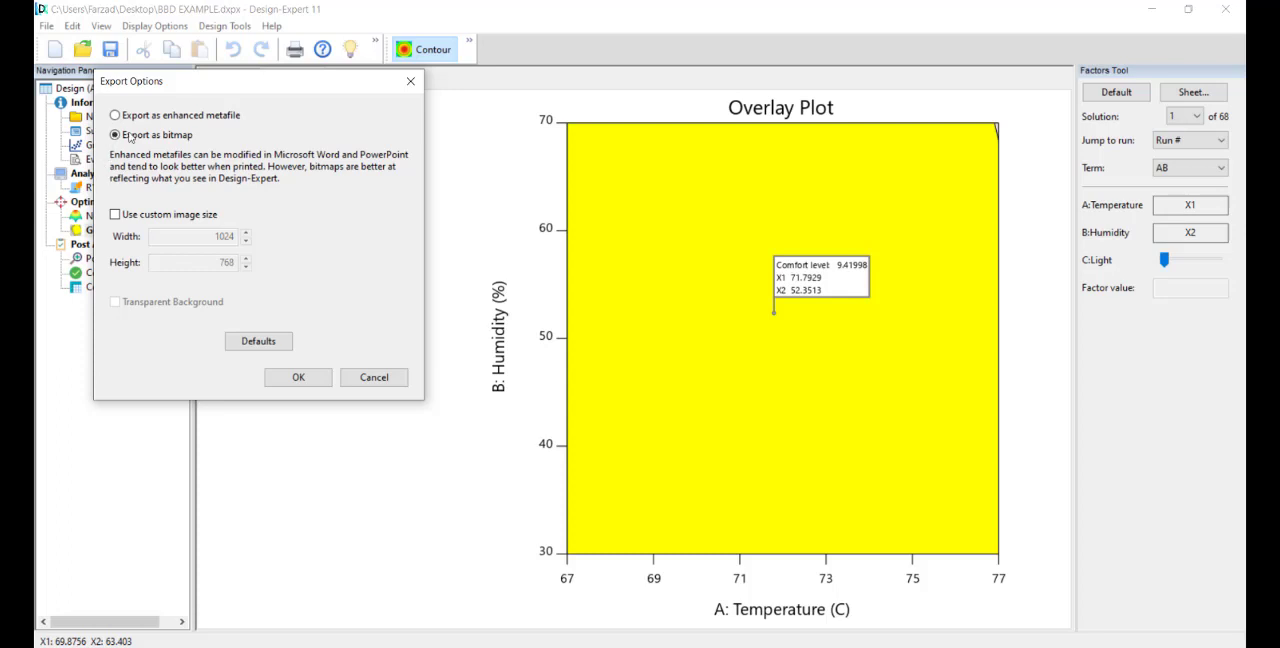
pyautogui.click(298, 377)
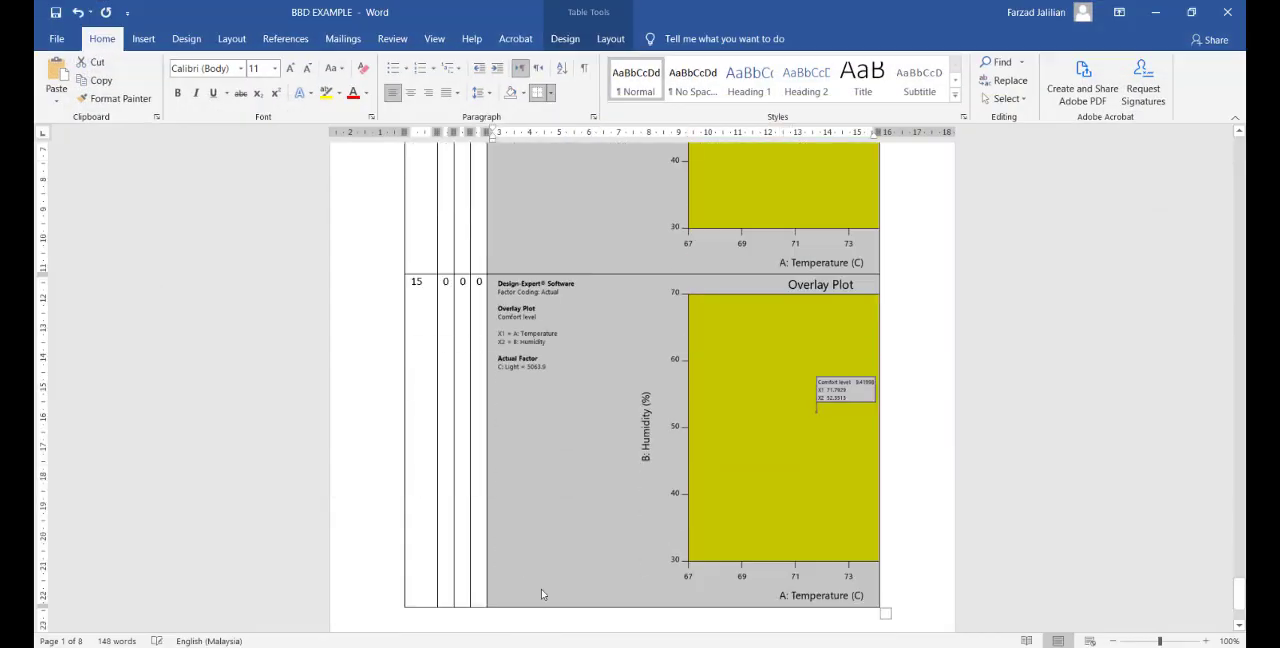
# Step: Examine how the exported overlay plots are placed in the comfort level response table of the Word document
pyautogui.scroll(6, 762, 400)
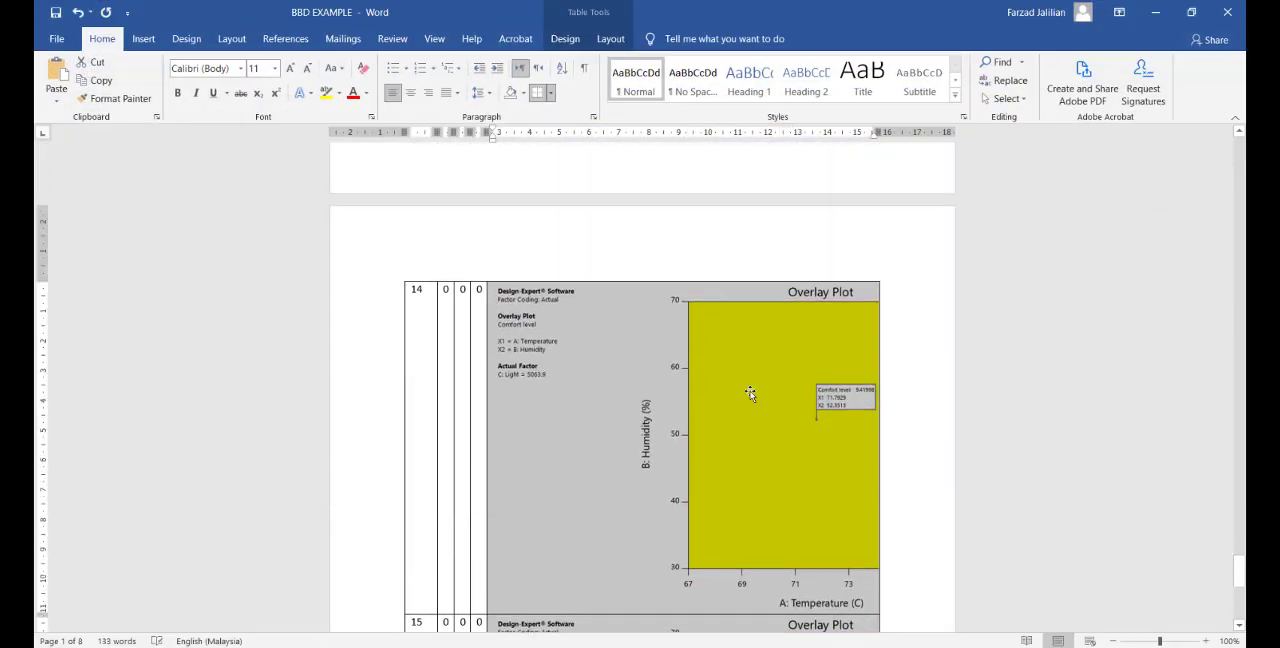
pyautogui.click(749, 394)
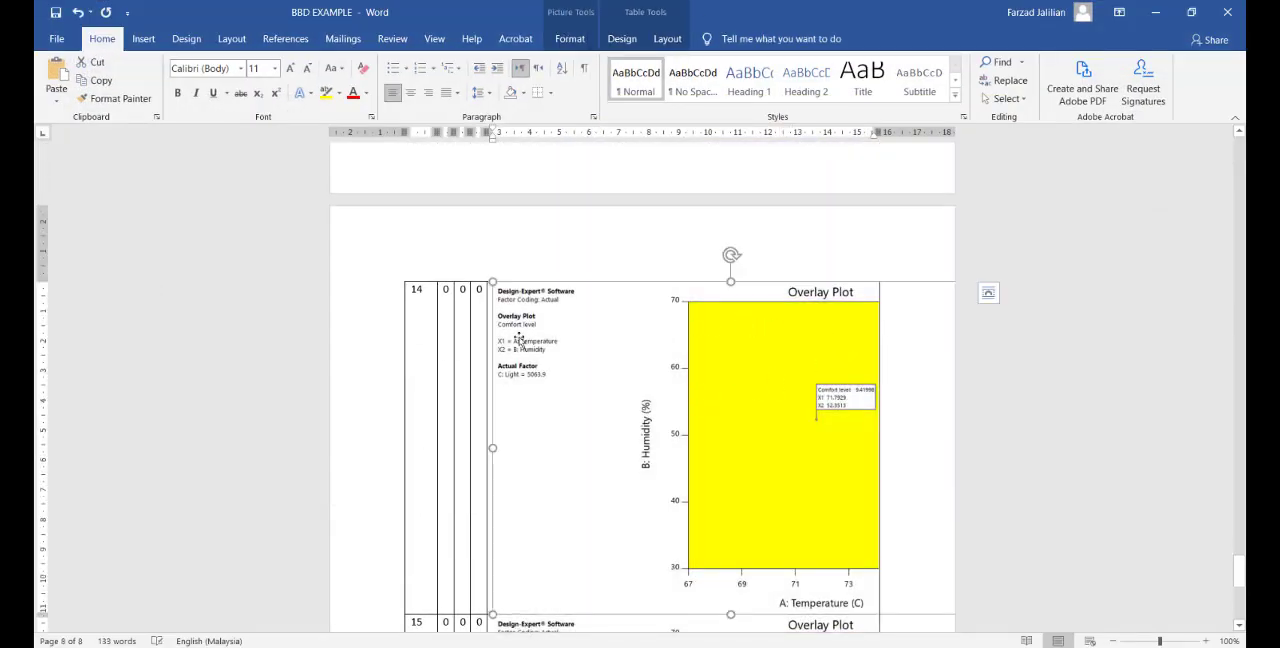
pyautogui.moveTo(435, 320); pyautogui.dragTo(505, 358)
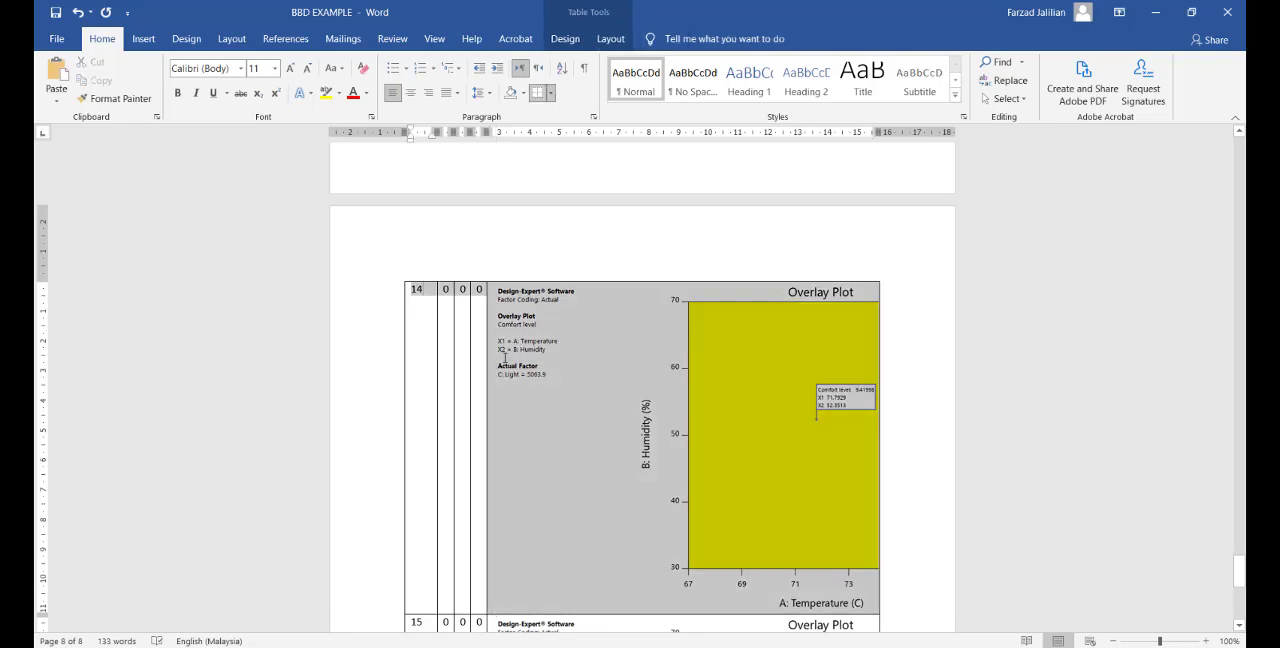
pyautogui.click(760, 377)
pyautogui.scroll(-5, 760, 397)
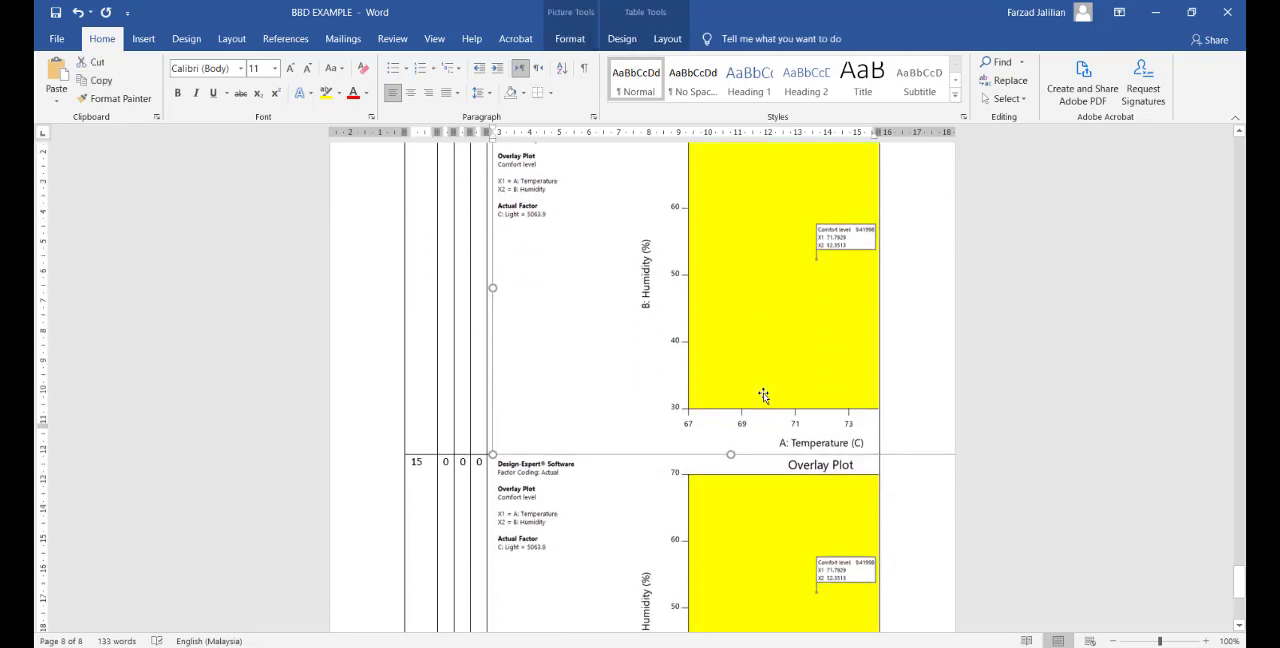
pyautogui.scroll(-3, 765, 414)
pyautogui.scroll(12, 763, 417)
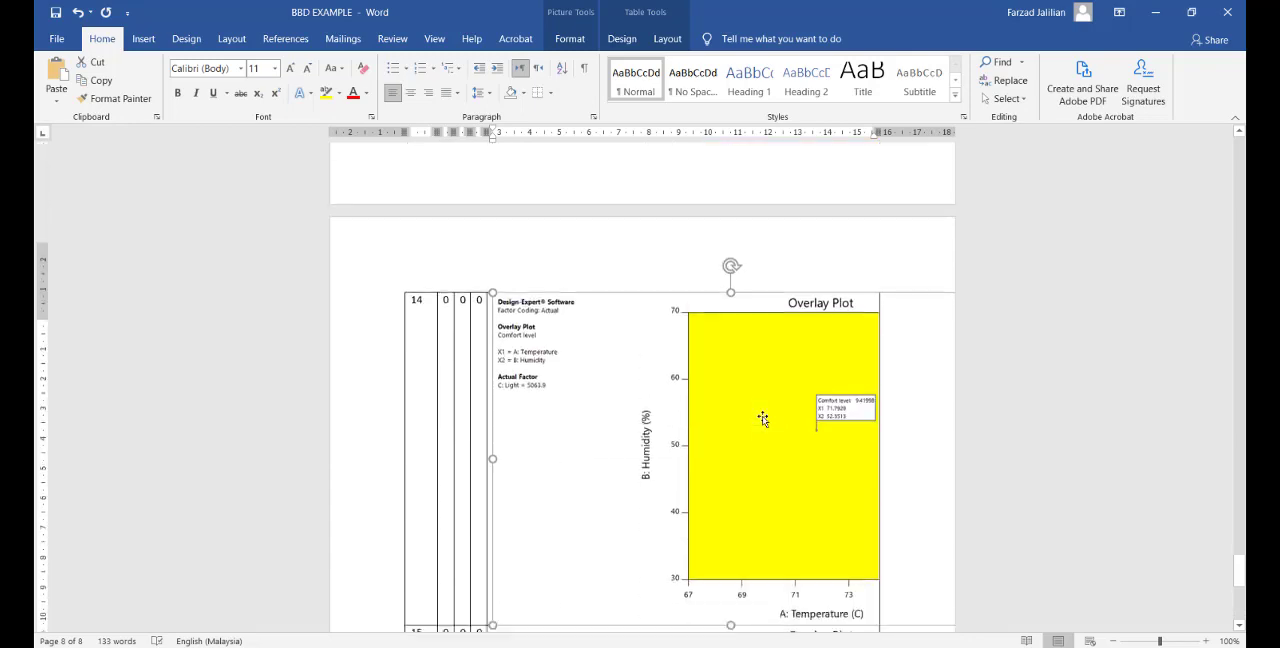
pyautogui.scroll(5, 763, 417)
pyautogui.moveTo(1238, 535); pyautogui.dragTo(1181, 148)
pyautogui.scroll(-8, 720, 543)
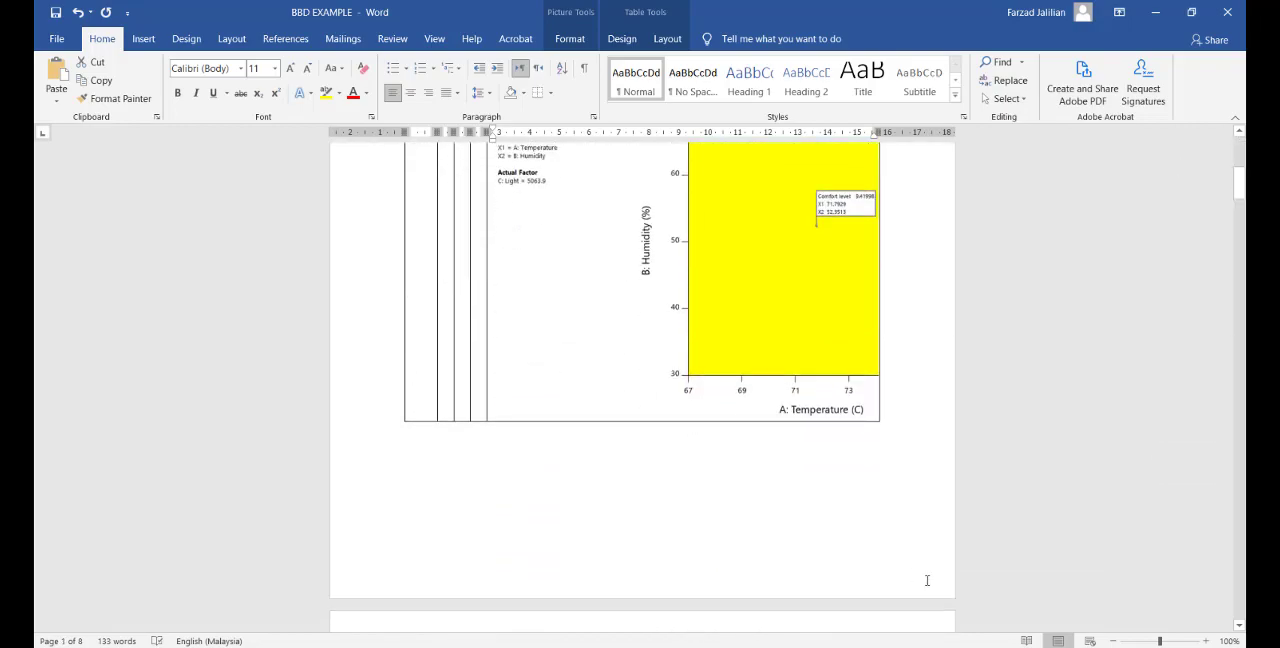
# Step: Switch back to Design-Expert and compare the bitmap and enhanced metafile options for Word export, leaving without exporting the overlay plot
pyautogui.hotkey('alt', 'Tab')
pyautogui.rightClick(617, 271)
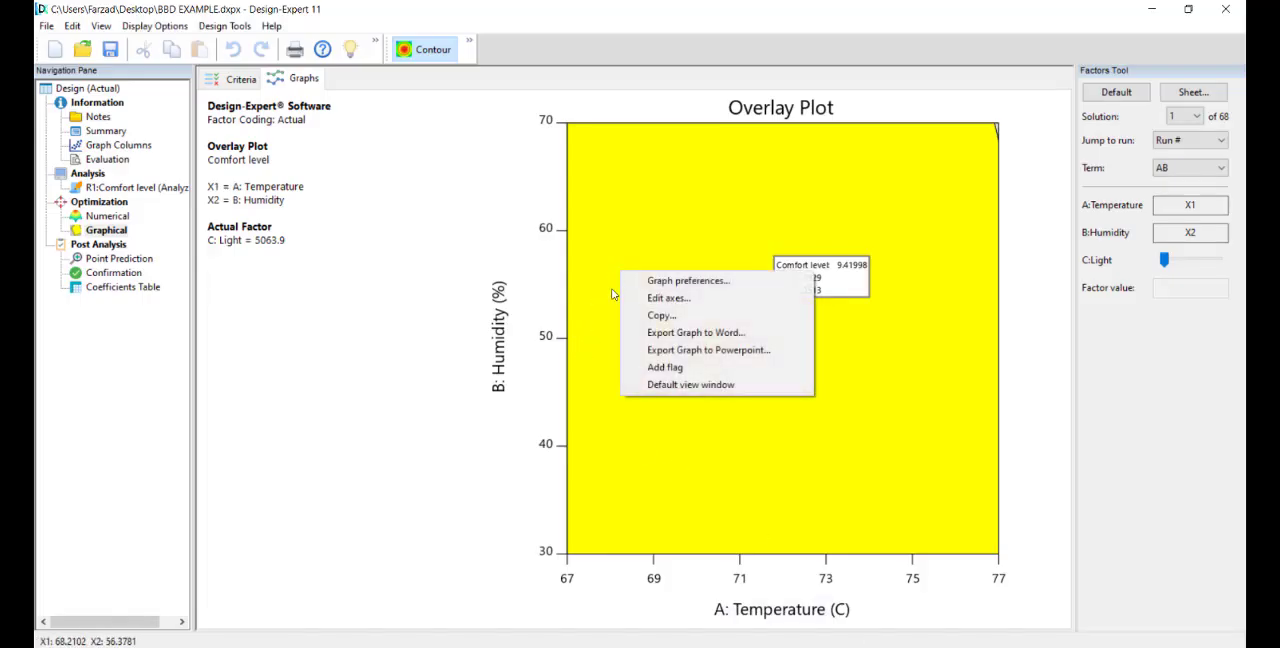
pyautogui.click(662, 333)
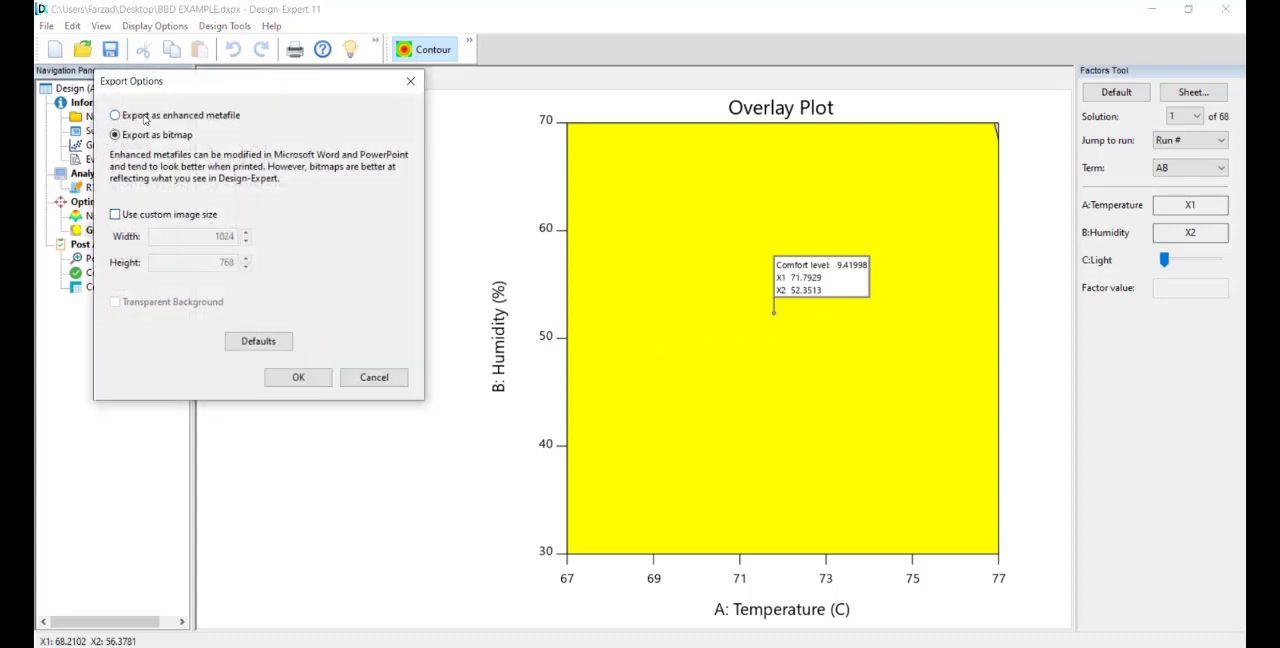
pyautogui.click(127, 118)
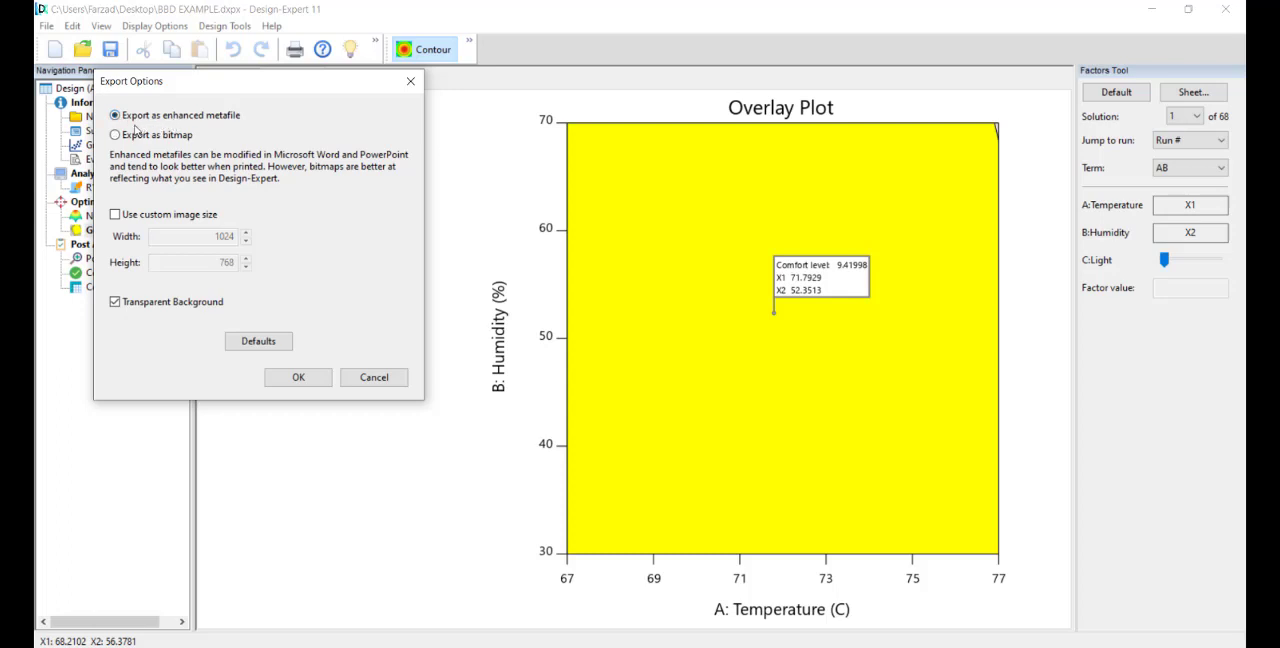
pyautogui.click(115, 135)
pyautogui.click(116, 118)
pyautogui.click(374, 379)
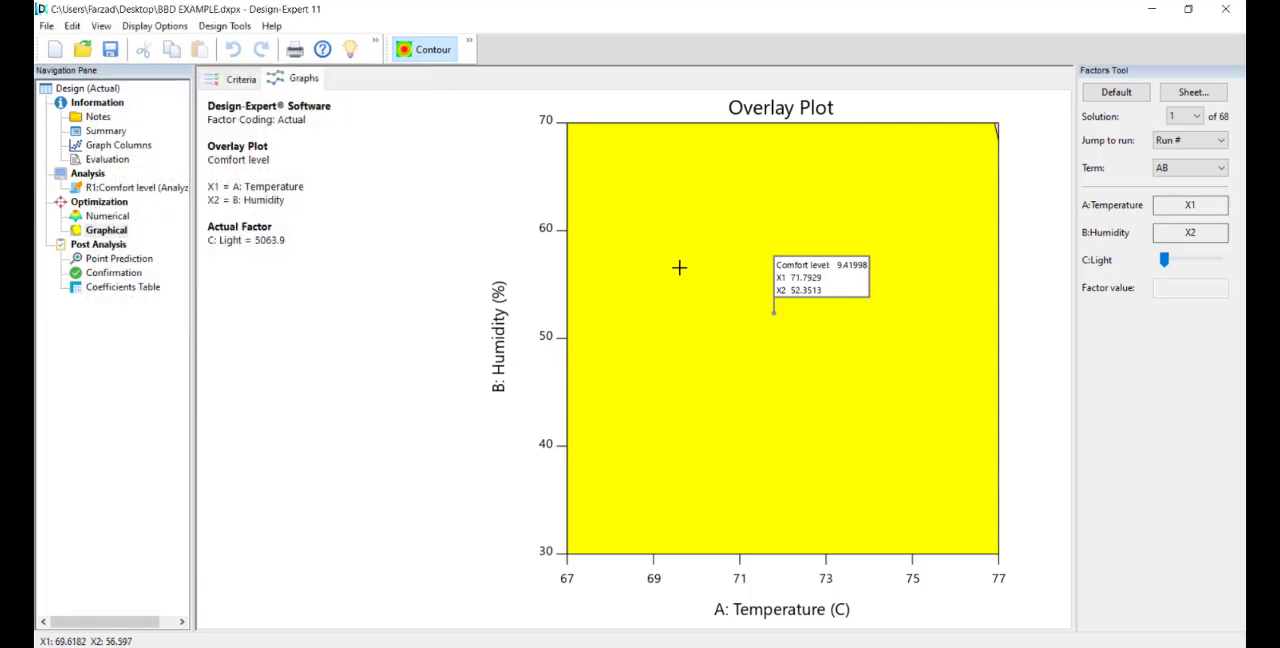
pyautogui.rightClick(676, 228)
pyautogui.click(720, 321)
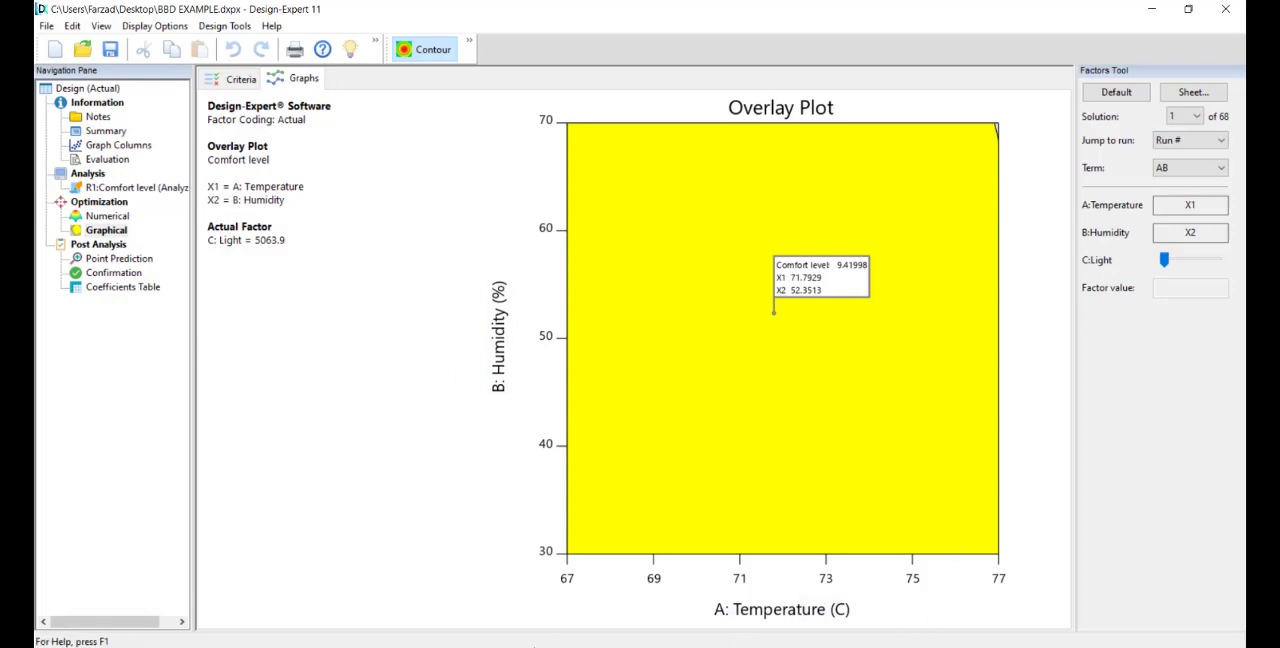
# Step: Switch to Word to review the factor table and the overlay plot for standard order 1, and return to Design-Expert
pyautogui.click(535, 647)
pyautogui.scroll(7, 612, 340)
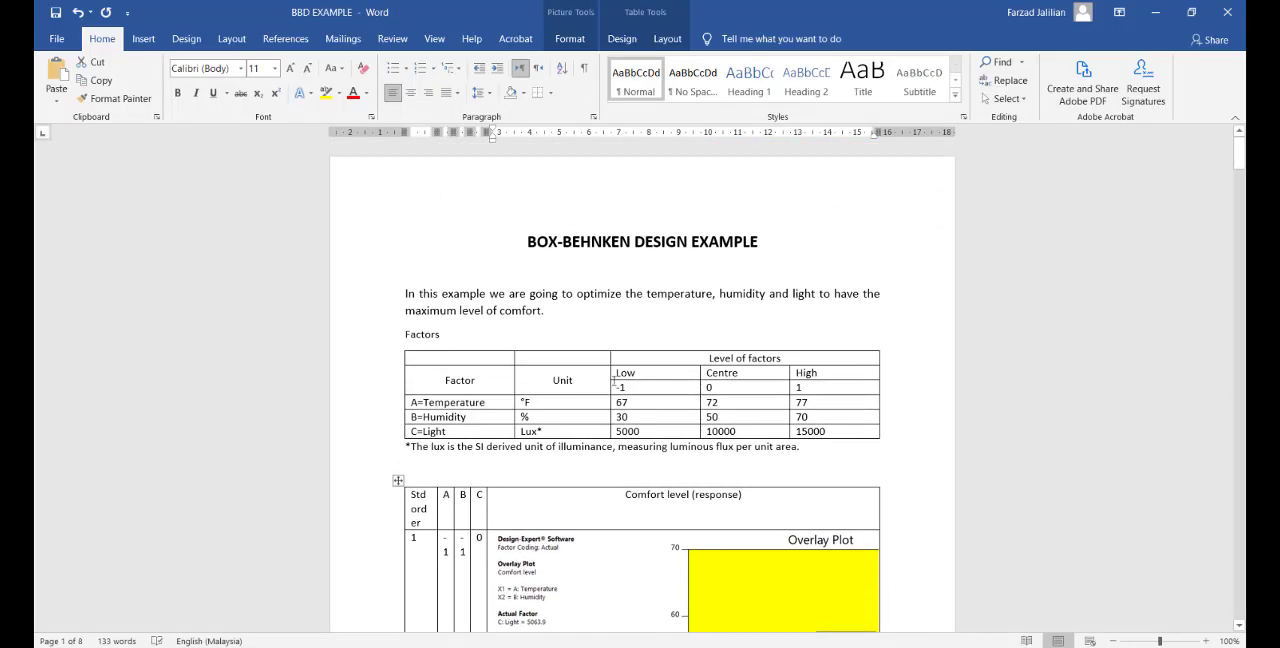
pyautogui.scroll(-6, 622, 369)
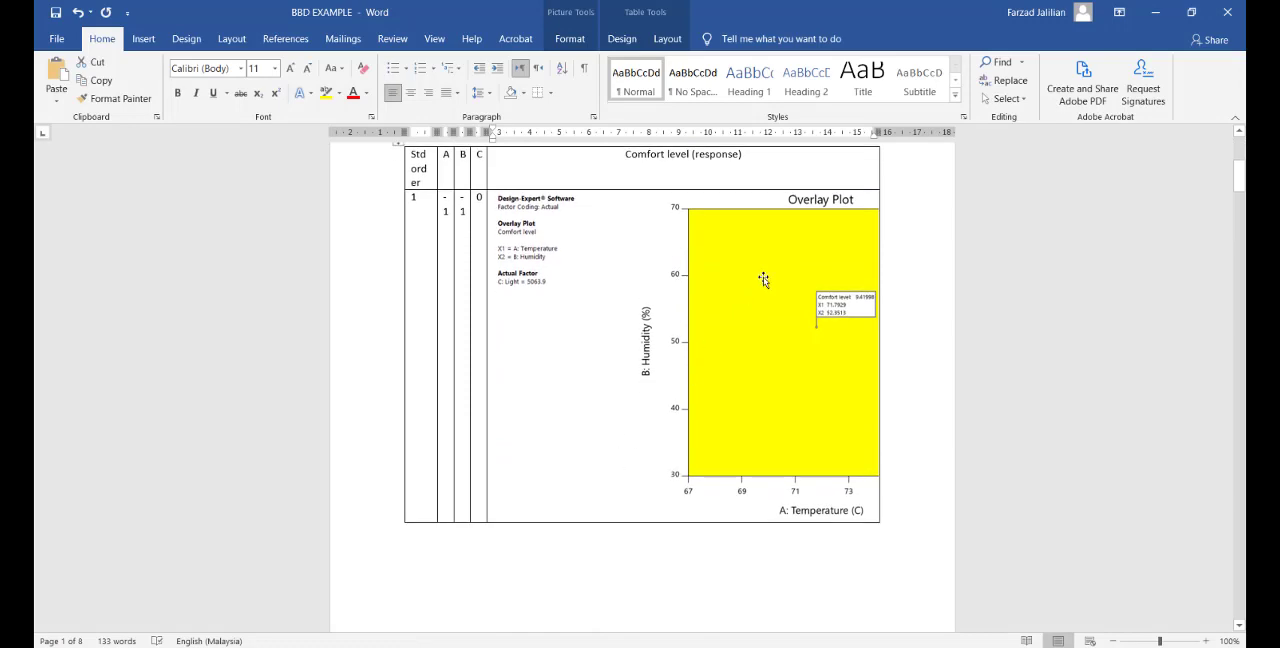
pyautogui.click(763, 280)
pyautogui.click(1155, 12)
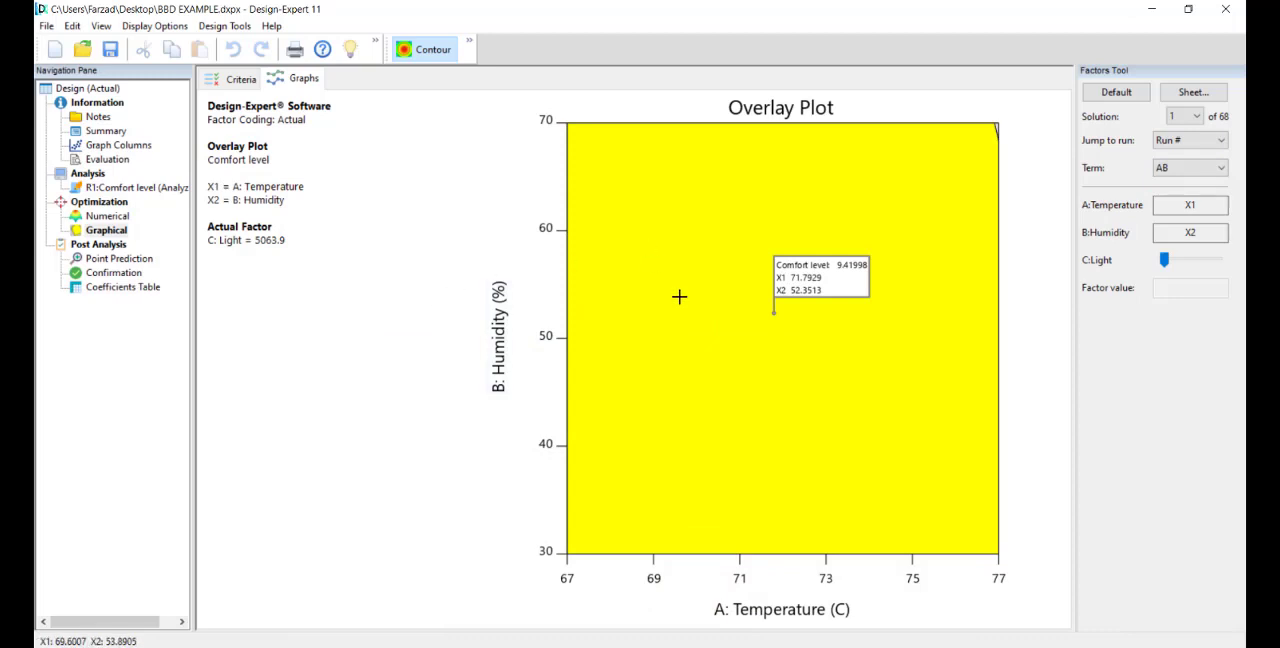
# Step: Zoom the overlay plot in and out until the whole yellow region and its Comfort level 3 boundary fit in view
pyautogui.scroll(-1, 677, 311)
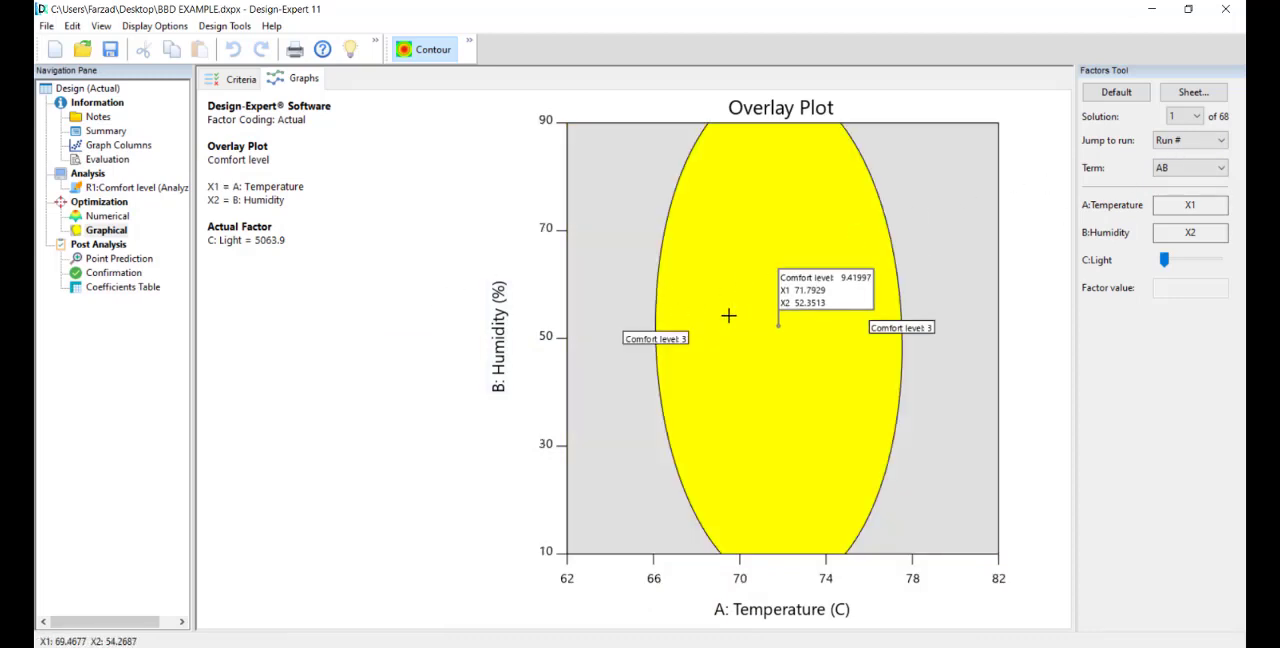
pyautogui.scroll(3, 729, 314)
pyautogui.scroll(-5, 729, 315)
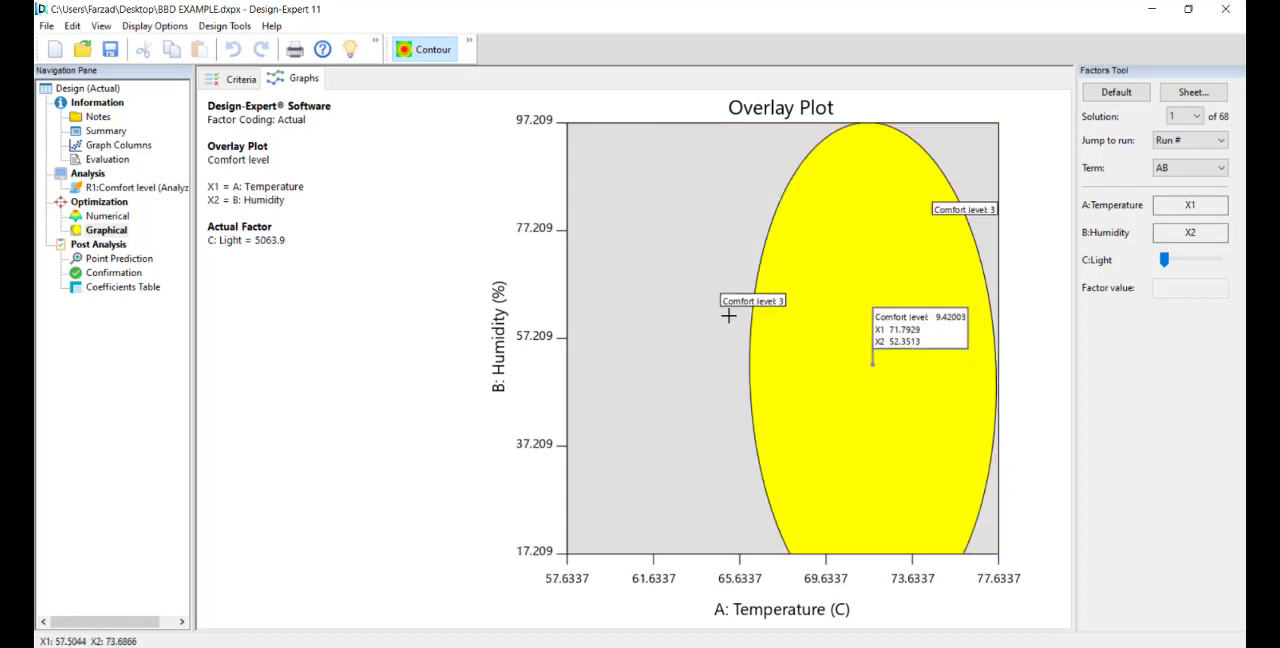
pyautogui.scroll(2, 709, 324)
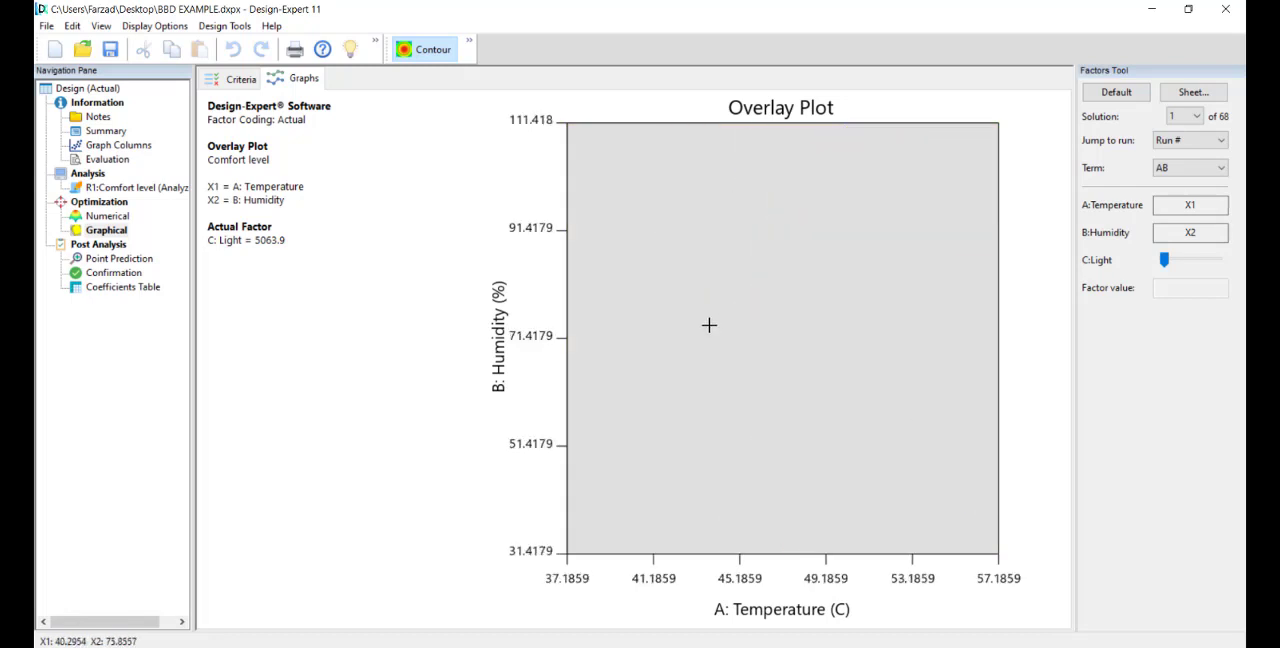
pyautogui.scroll(-2, 709, 324)
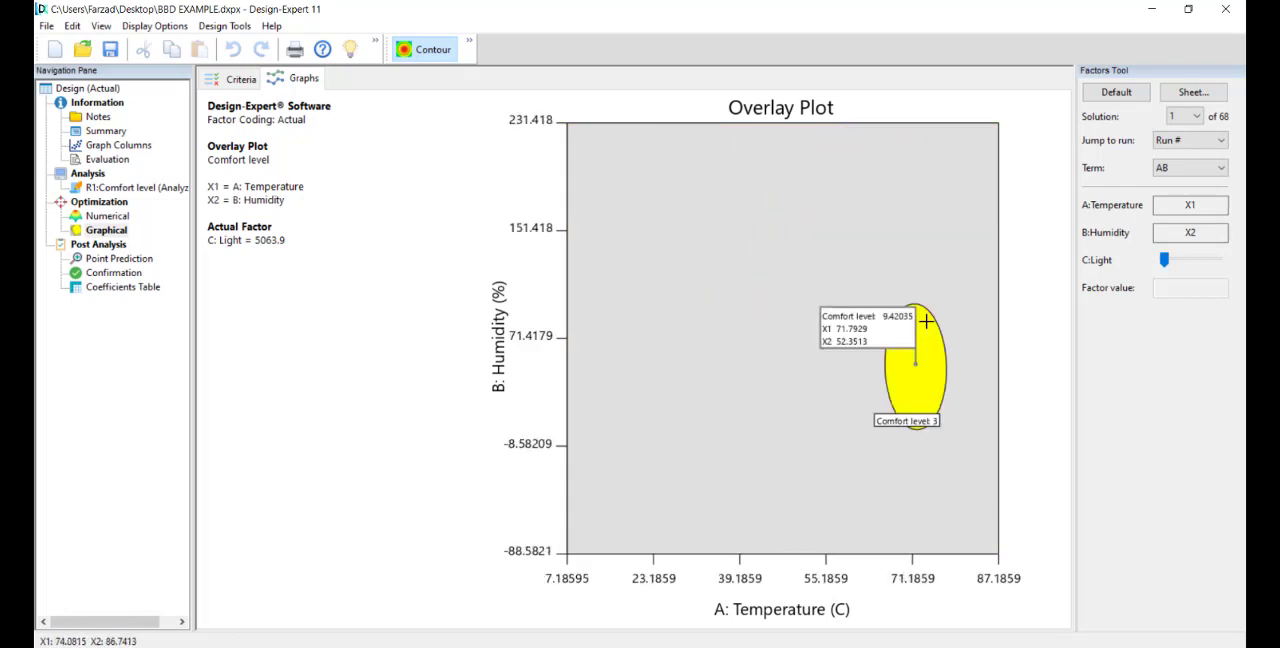